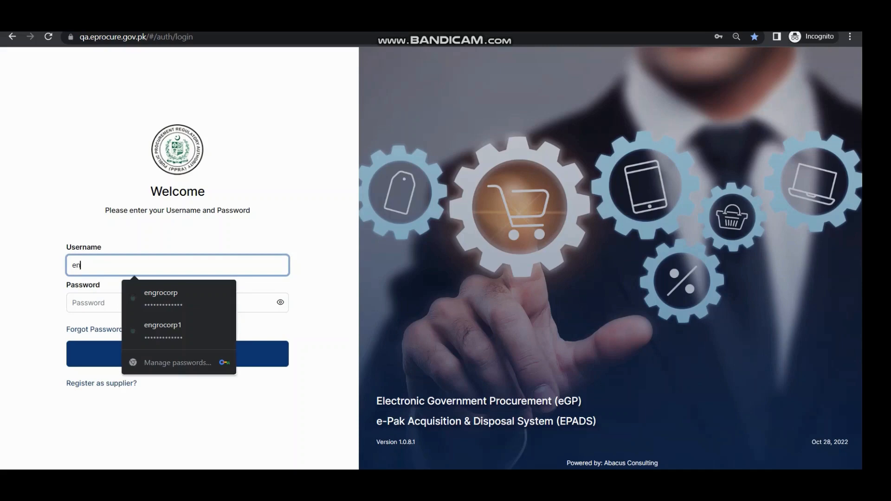
# Log in to the supplier account using its saved username and password
pyautogui.press('Down')
pyautogui.press('Down')
pyautogui.press('Return')
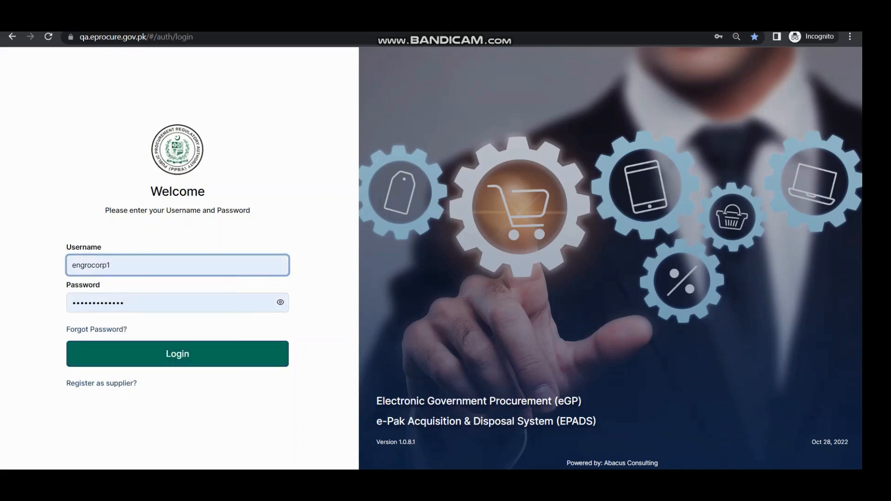
pyautogui.click(177, 354)
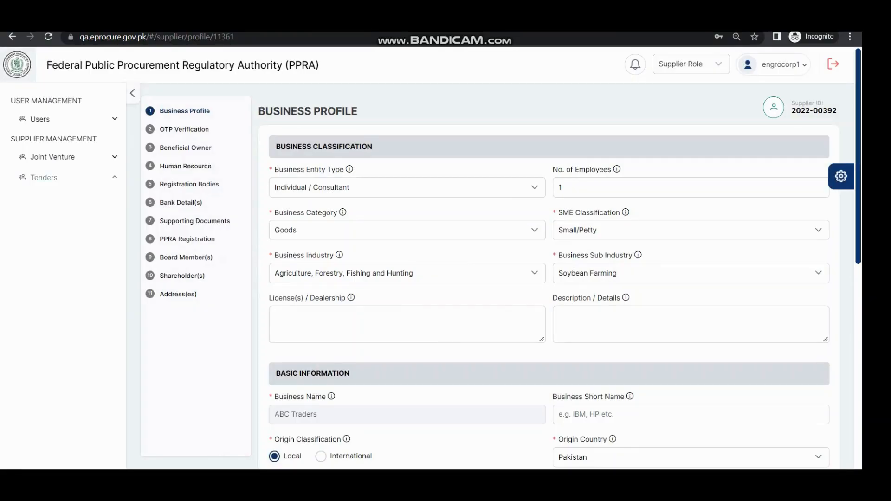
# Open the supplier's tender documents and start a bid submission for the "procurement for kitchen items" tender
pyautogui.click(44, 177)
pyautogui.click(61, 197)
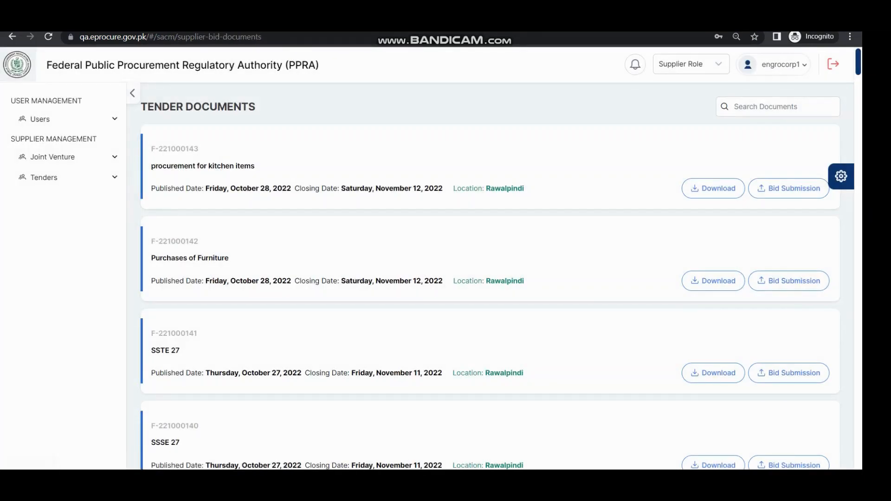
pyautogui.click(789, 188)
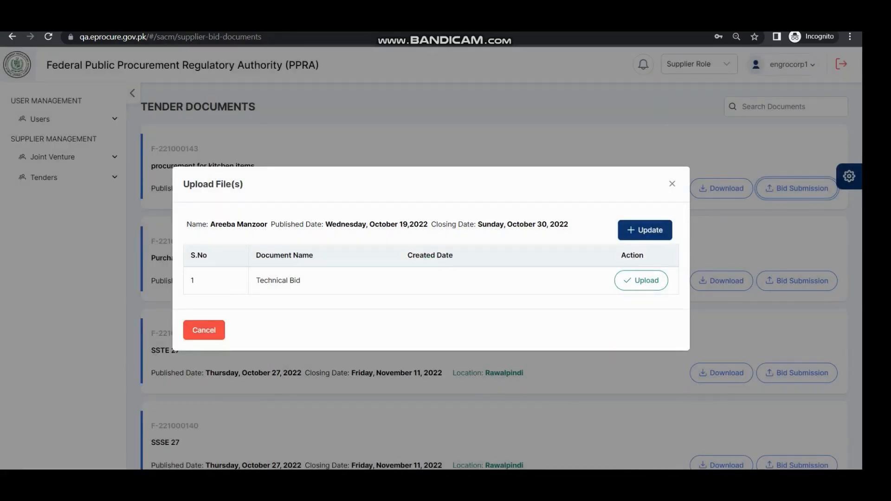
# Upload "null 10_28_2022.pdf" from Downloads as the Technical Bid document and close the file upload window
pyautogui.click(640, 280)
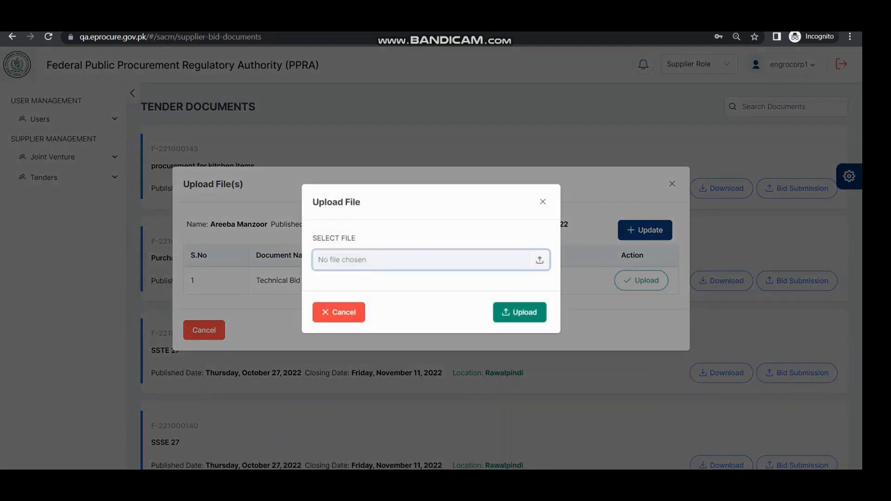
pyautogui.click(431, 258)
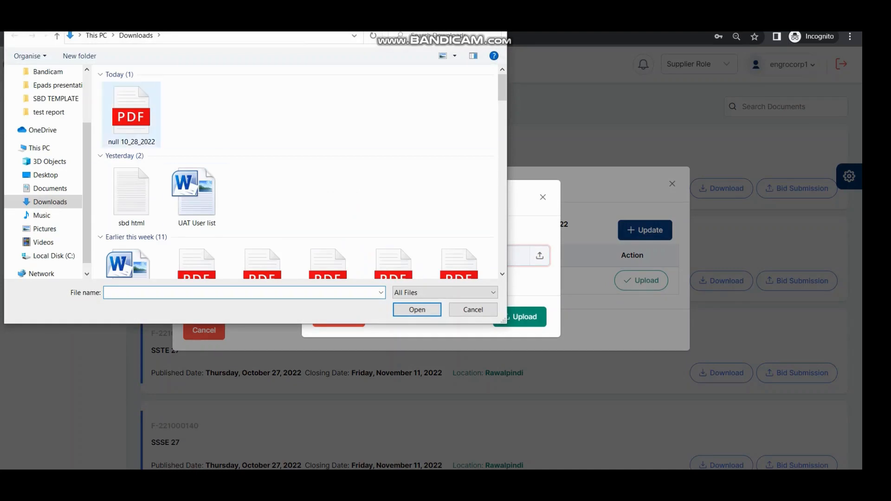
pyautogui.click(148, 130)
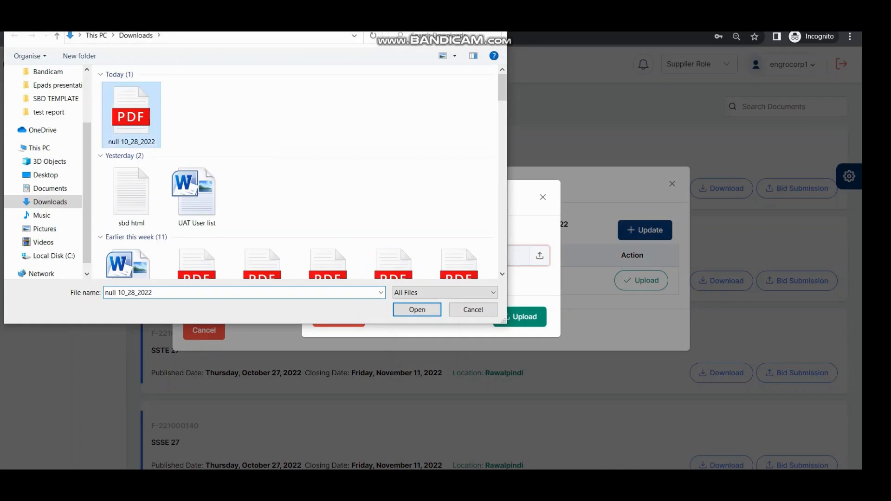
pyautogui.click(417, 309)
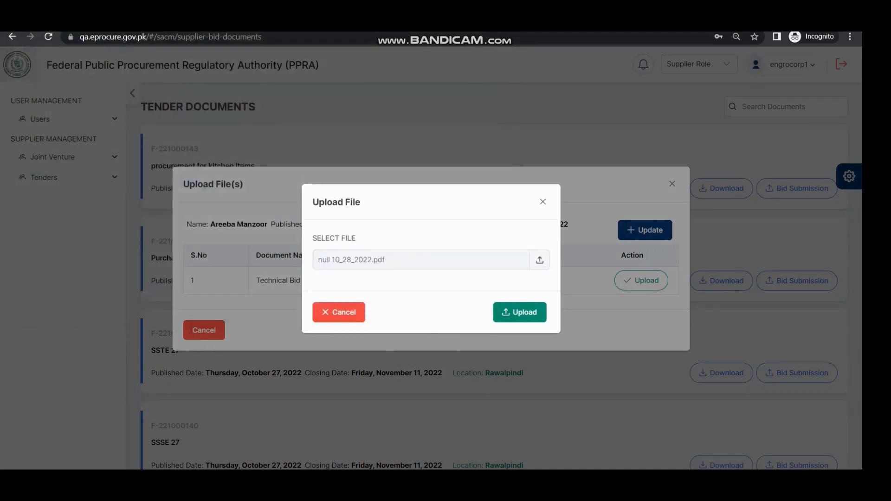
pyautogui.click(514, 313)
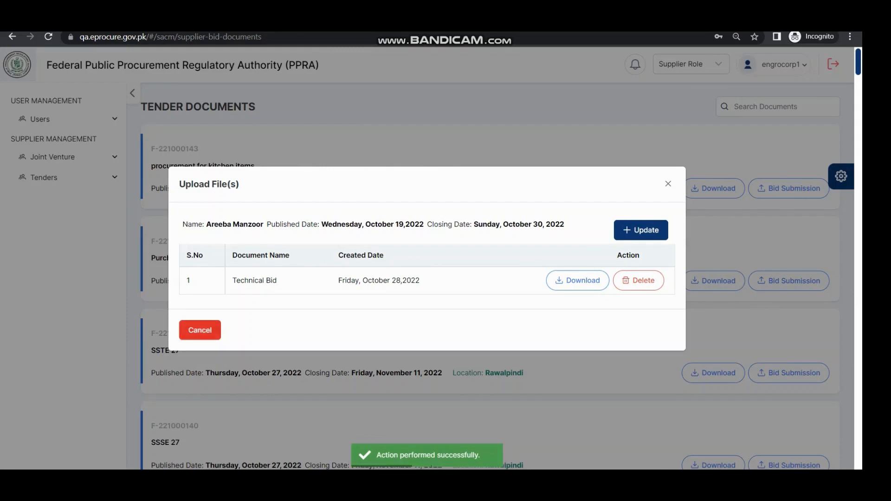
pyautogui.click(200, 330)
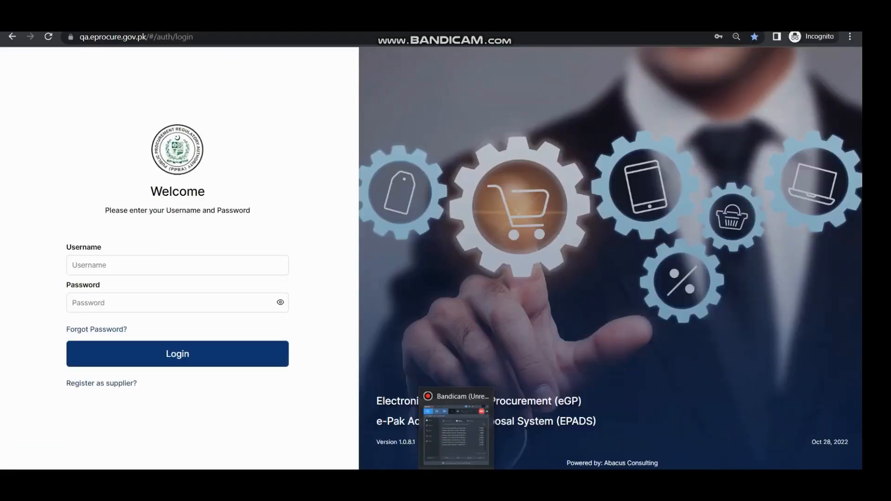
# Log in to the federal PPRA administrator account using its saved username and password
pyautogui.click(177, 265)
pyautogui.write('F')
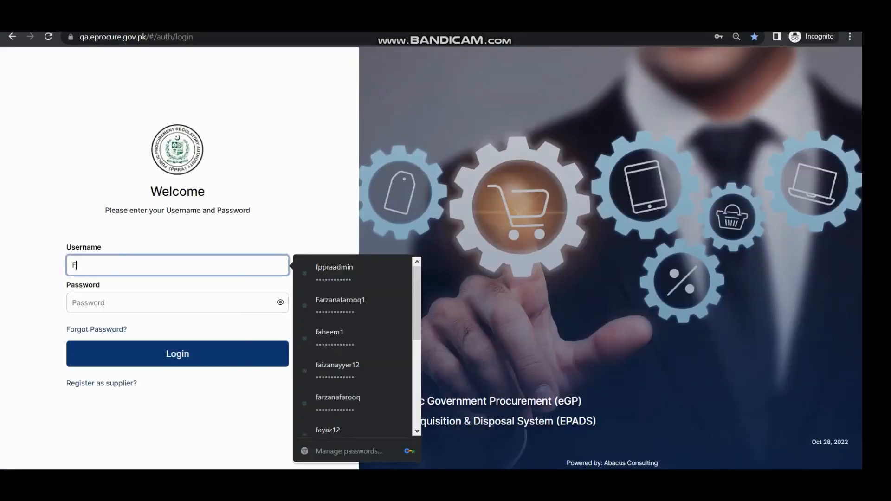
pyautogui.write('e')
pyautogui.press('Down')
pyautogui.press('Return')
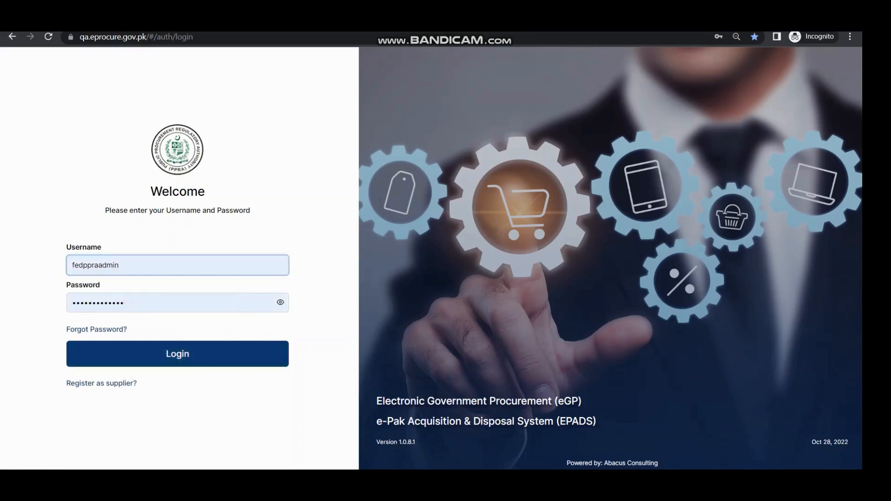
pyautogui.click(178, 354)
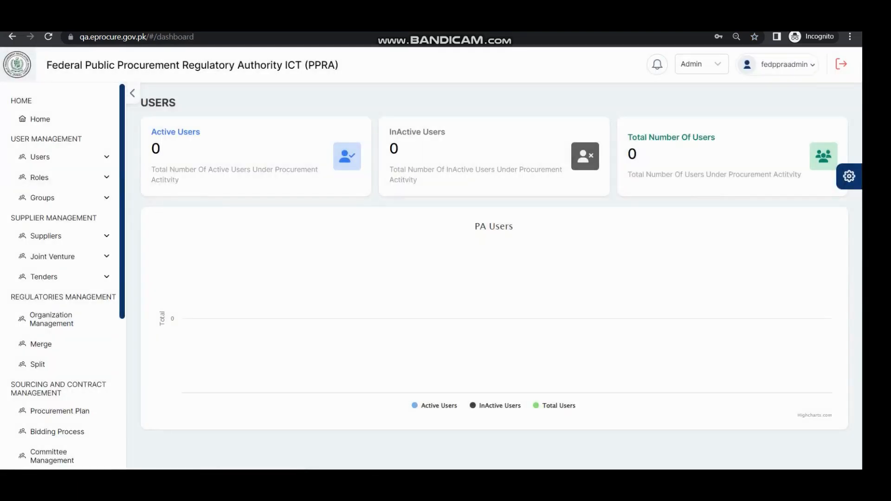
# Open the Bidding Process page and choose "procurement for kitchen items" as the procurement activity
pyautogui.scroll(-5, 55, 348)
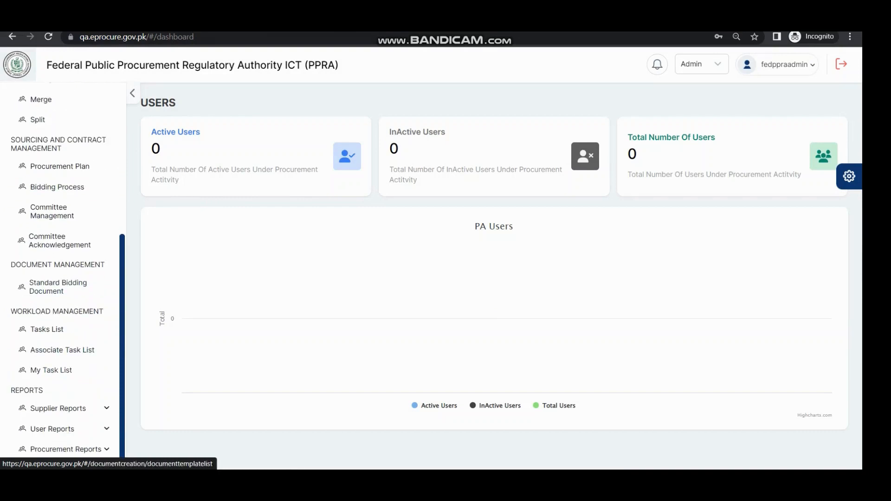
pyautogui.click(57, 187)
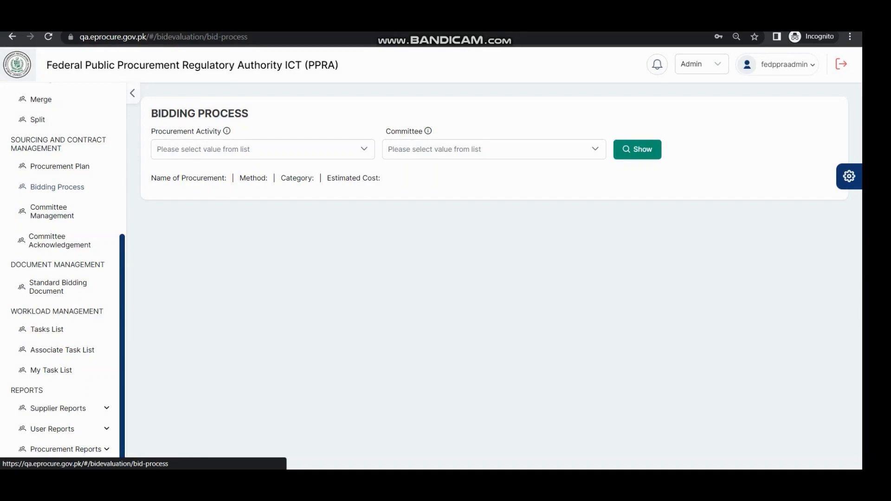
pyautogui.click(262, 149)
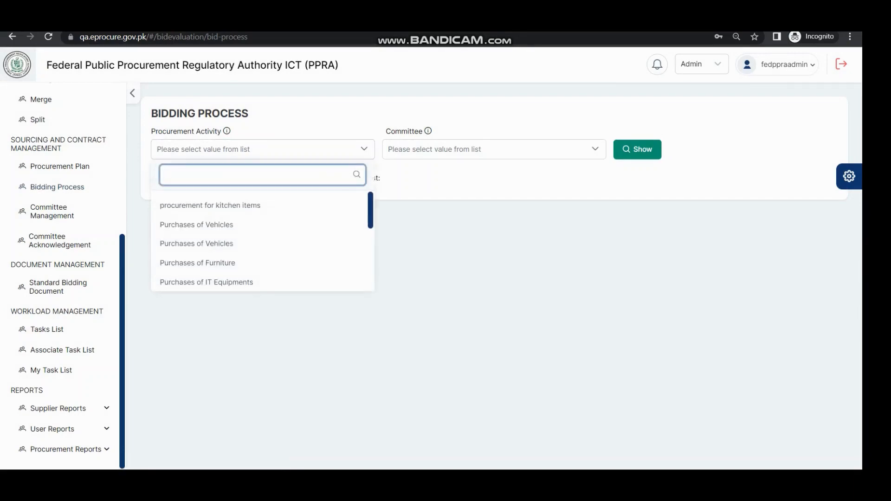
pyautogui.click(210, 206)
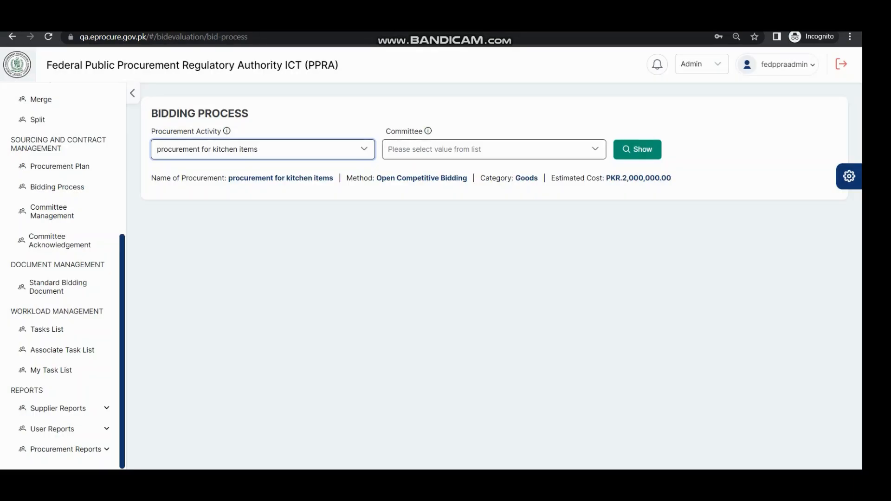
# Select "procuring commiitte" as the committee and show the bidding stages of the chosen procurement
pyautogui.click(494, 150)
pyautogui.press('Down')
pyautogui.press('Down')
pyautogui.press('Down')
pyautogui.press('Return')
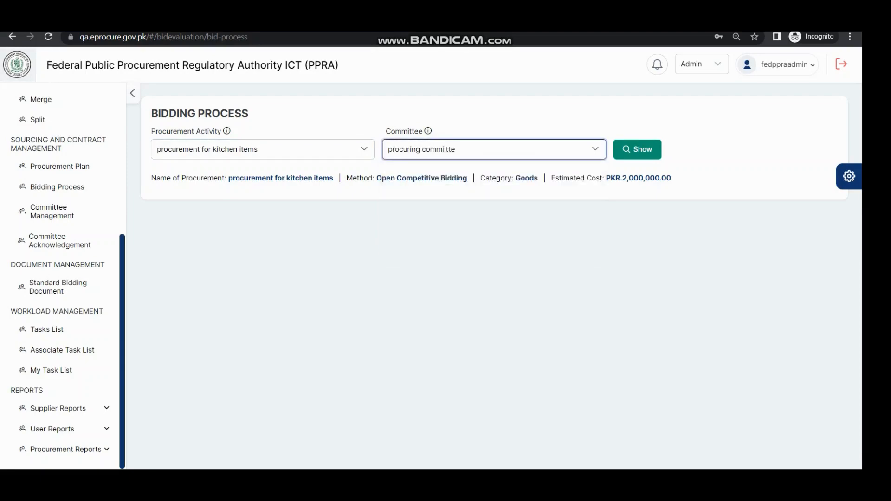
pyautogui.press('Tab')
pyautogui.press('Return')
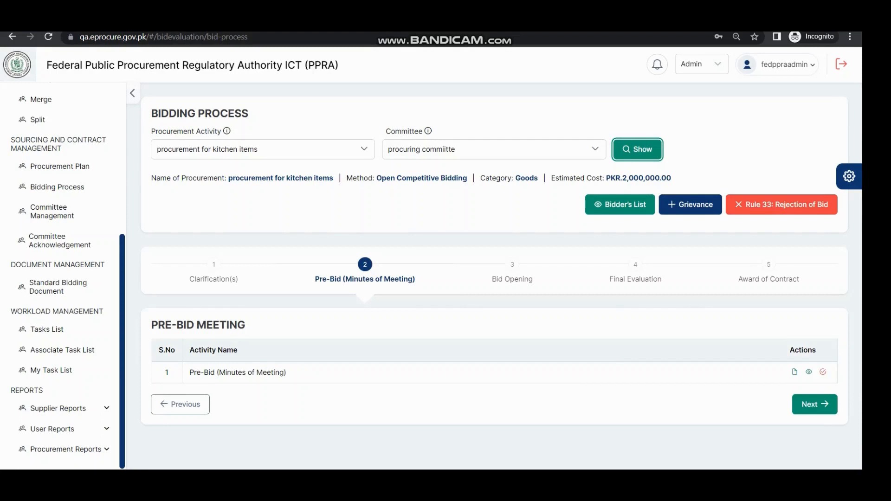
# Check the Clarifications stage, return to the pre-bid stage and mark Pre-Bid (Minutes of Meeting) as completed
pyautogui.click(180, 404)
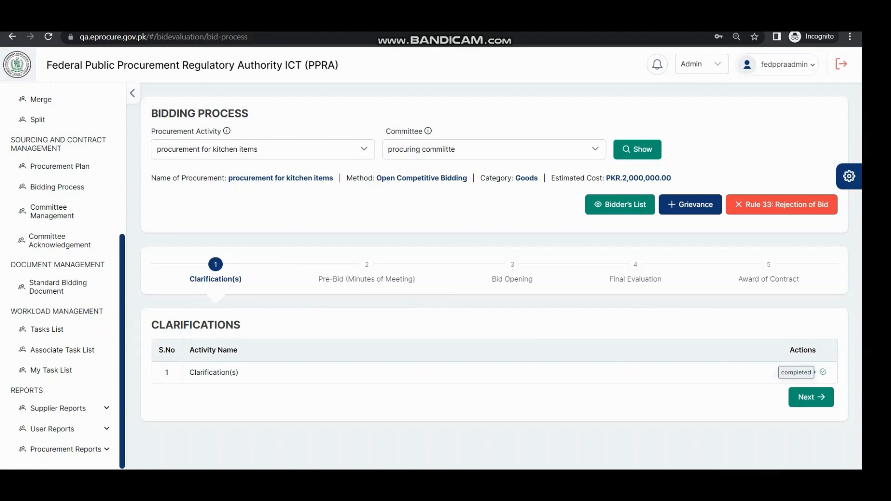
pyautogui.click(811, 397)
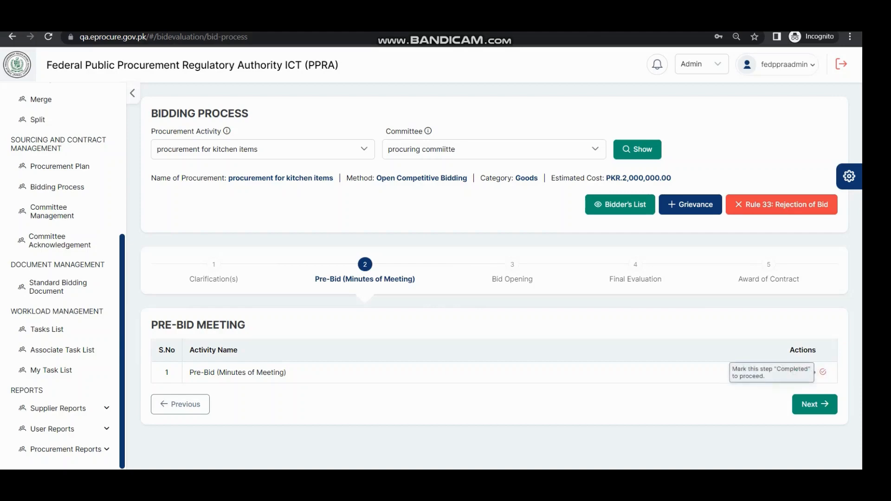
pyautogui.click(822, 372)
pyautogui.click(767, 424)
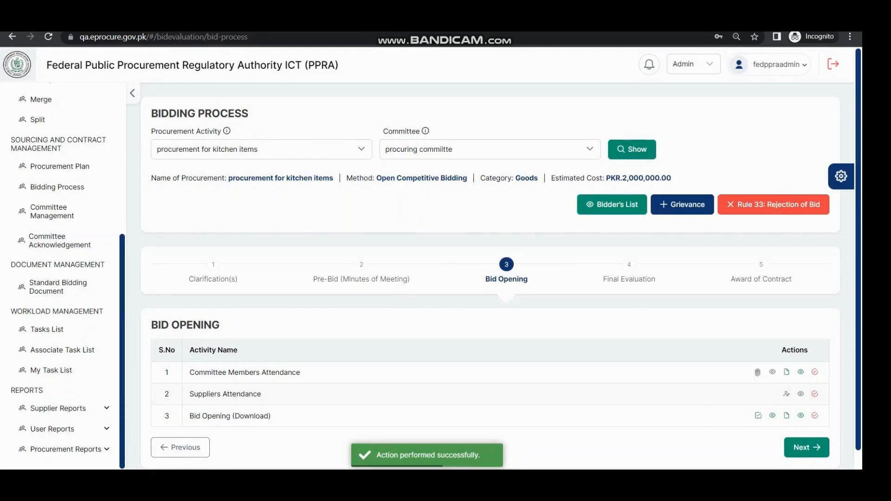
# View the committee members' attendance list for the bid opening and mark Committee Members Attendance as completed
pyautogui.scroll(-1, 502, 258)
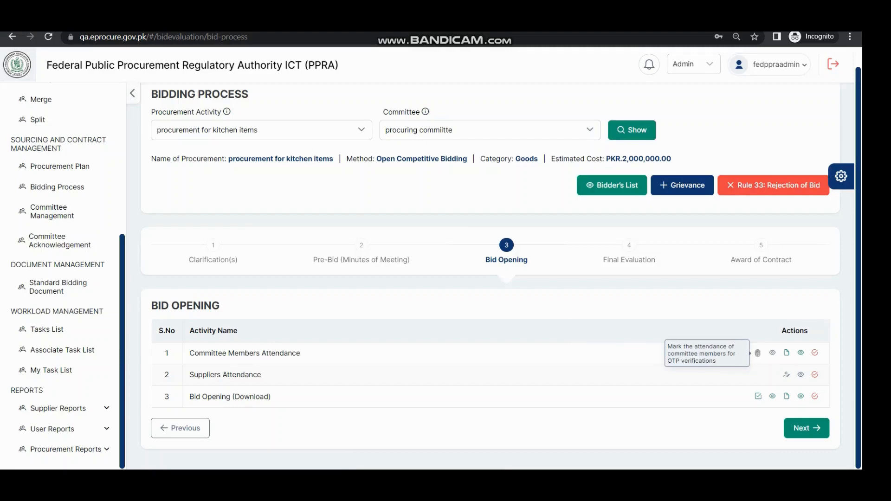
pyautogui.click(757, 353)
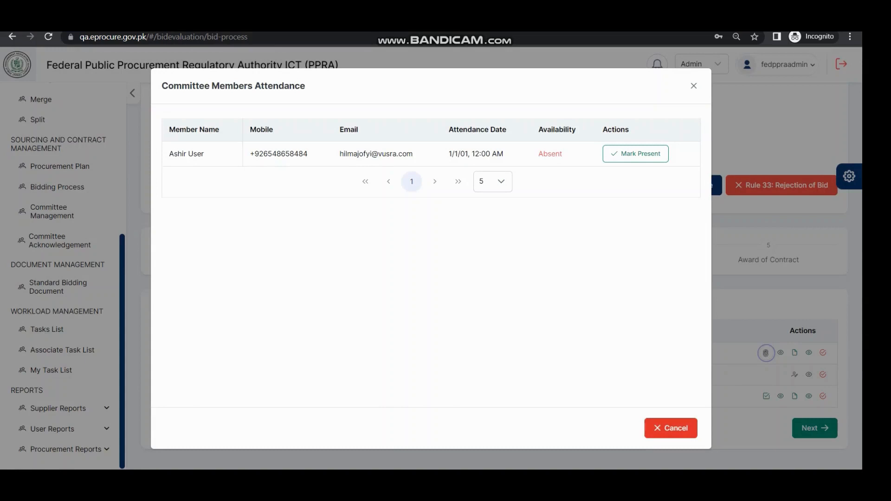
pyautogui.click(671, 428)
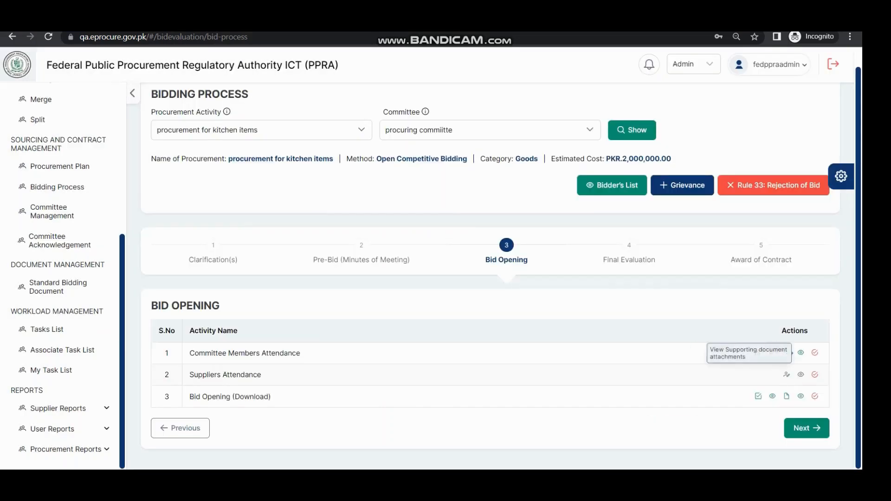
pyautogui.click(814, 352)
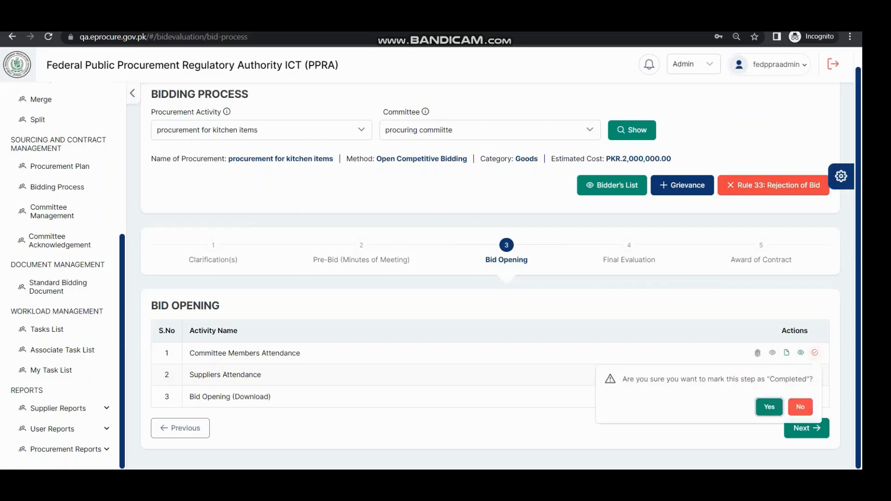
pyautogui.click(769, 408)
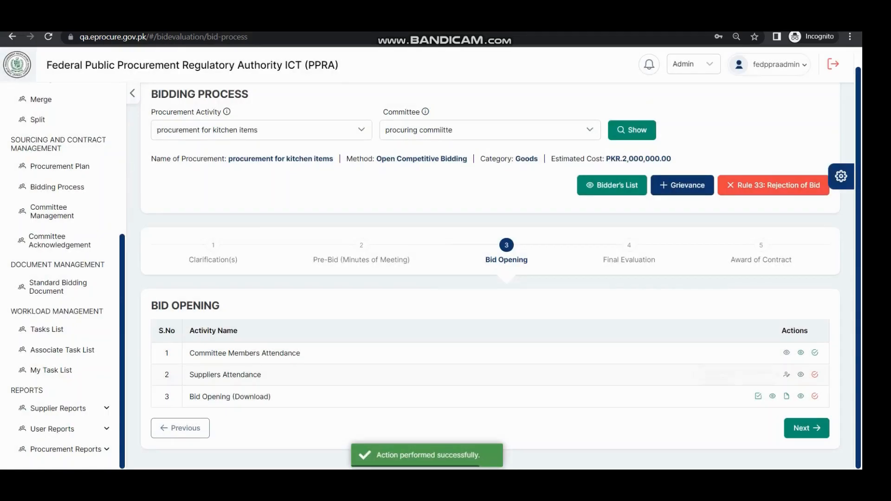
# View the suppliers' attendance records without adding an attachment and mark Suppliers Attendance as completed
pyautogui.click(786, 374)
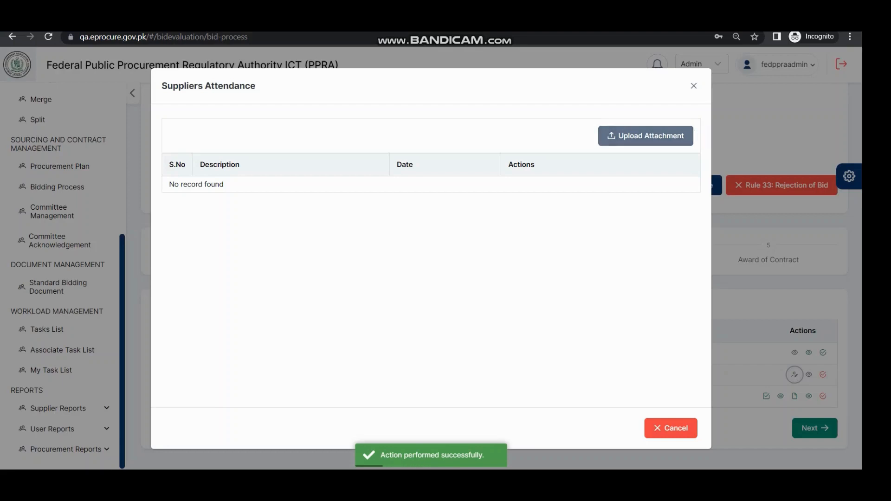
pyautogui.click(670, 428)
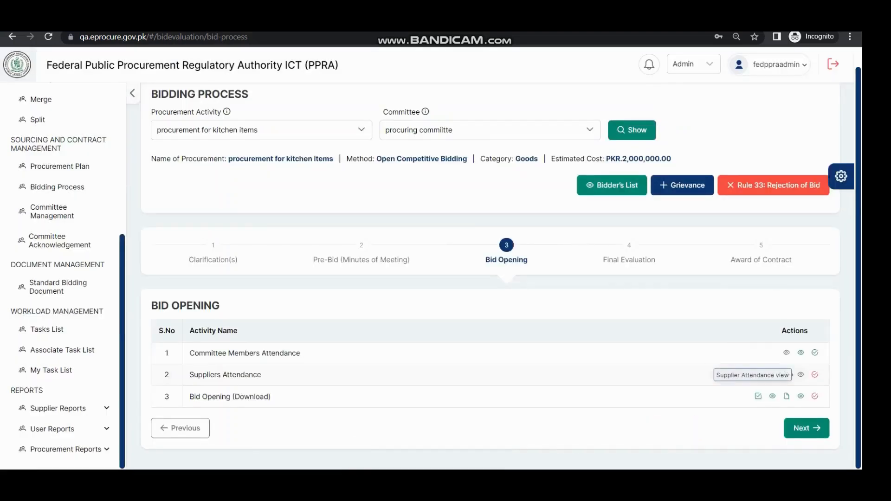
pyautogui.click(814, 375)
pyautogui.click(769, 429)
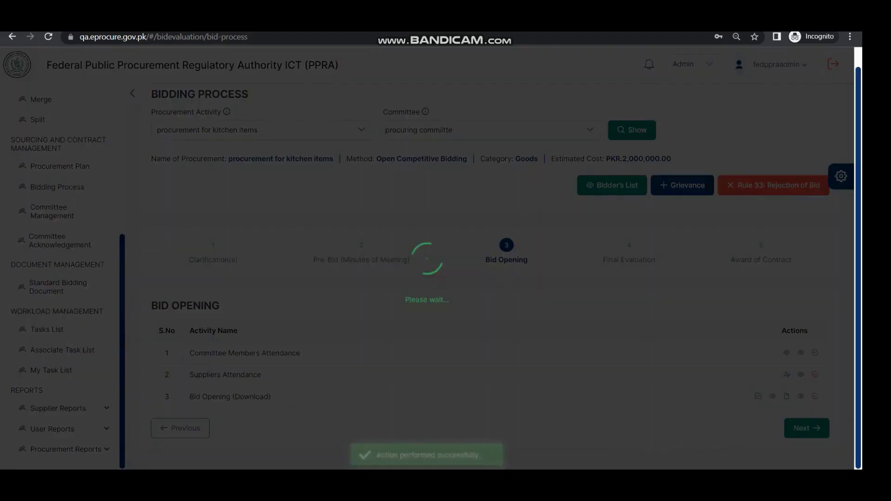
# Accept Engro Corporation's bid in the bid opening list and mark Bid Opening (Download) as completed
pyautogui.click(758, 396)
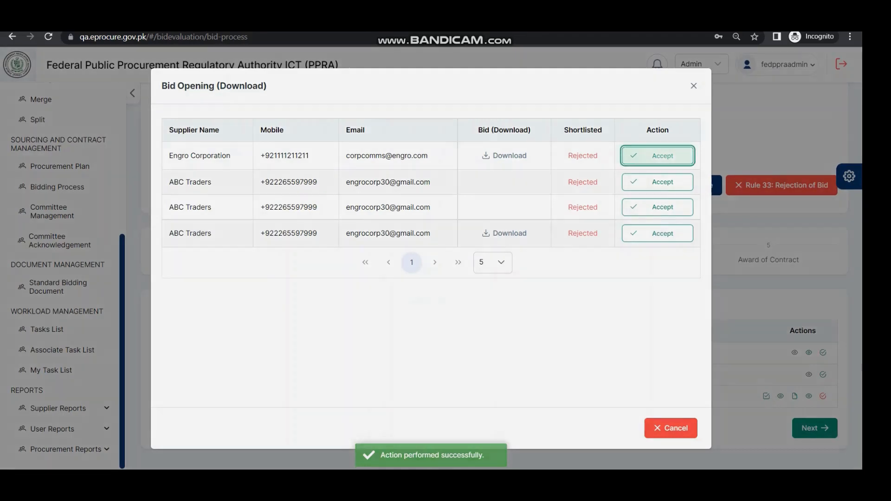
pyautogui.click(657, 156)
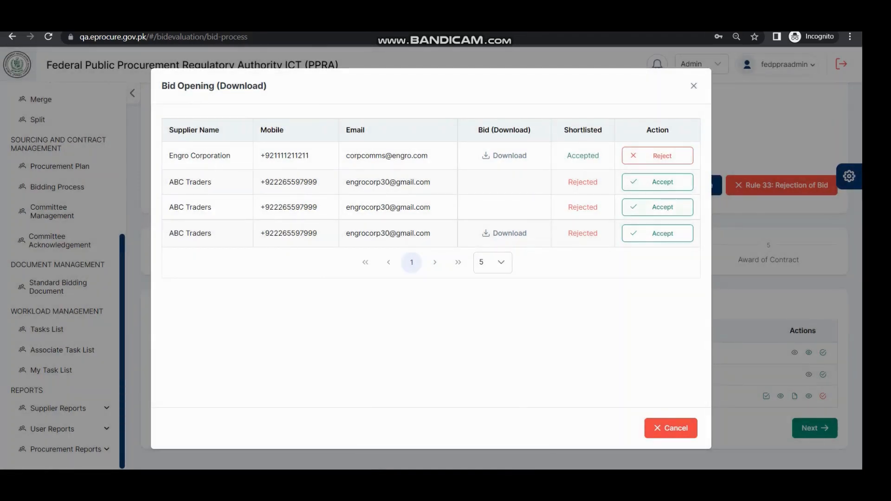
pyautogui.click(670, 428)
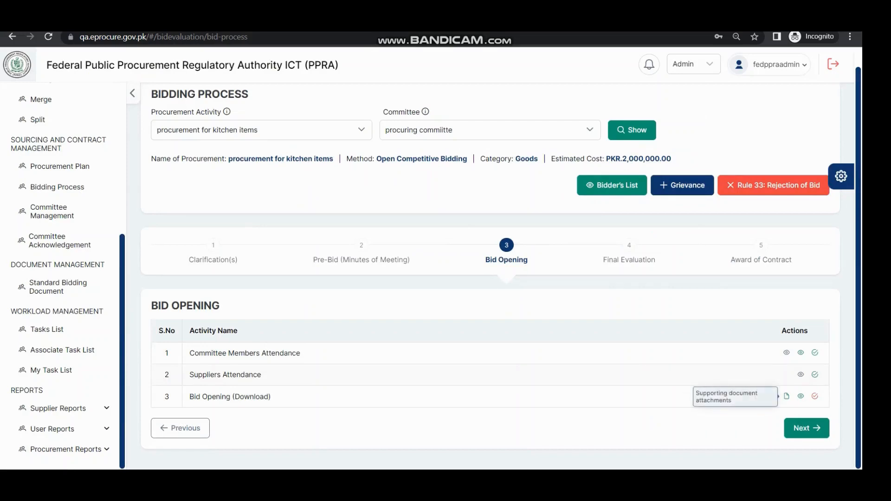
pyautogui.click(814, 396)
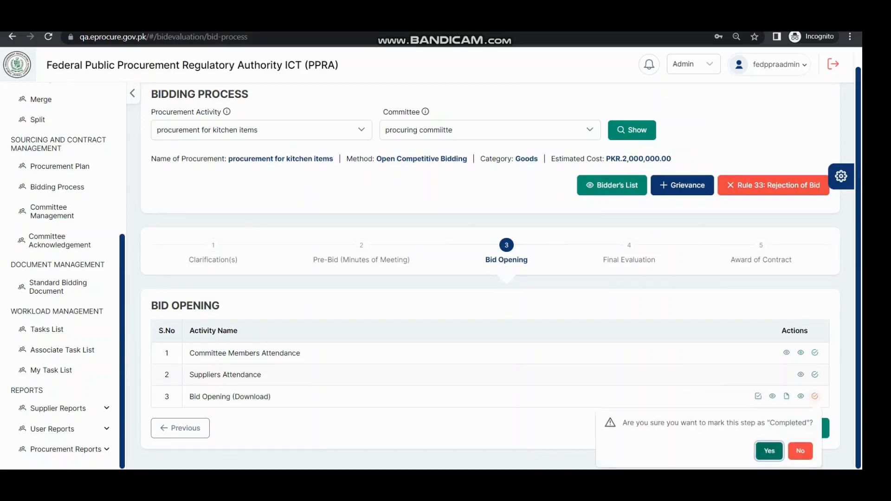
pyautogui.click(768, 451)
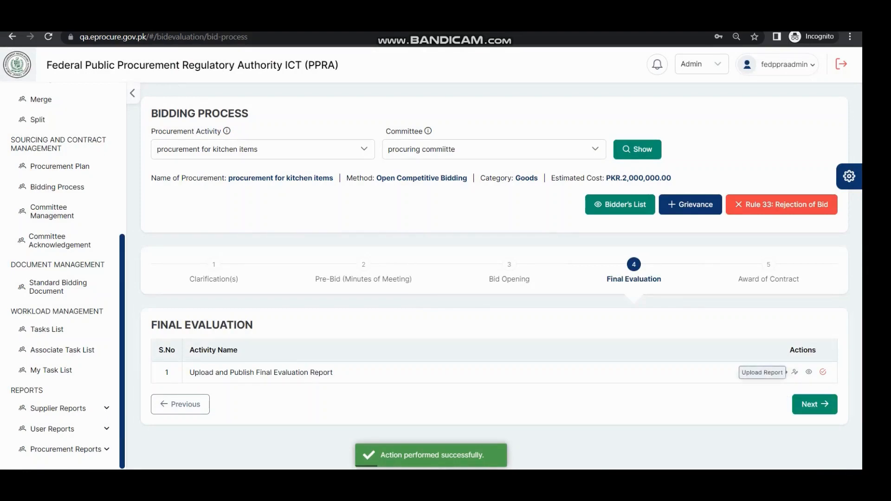
# View the final evaluation report attachments without adding one and mark Upload and Publish Final Evaluation Report as completed
pyautogui.click(794, 372)
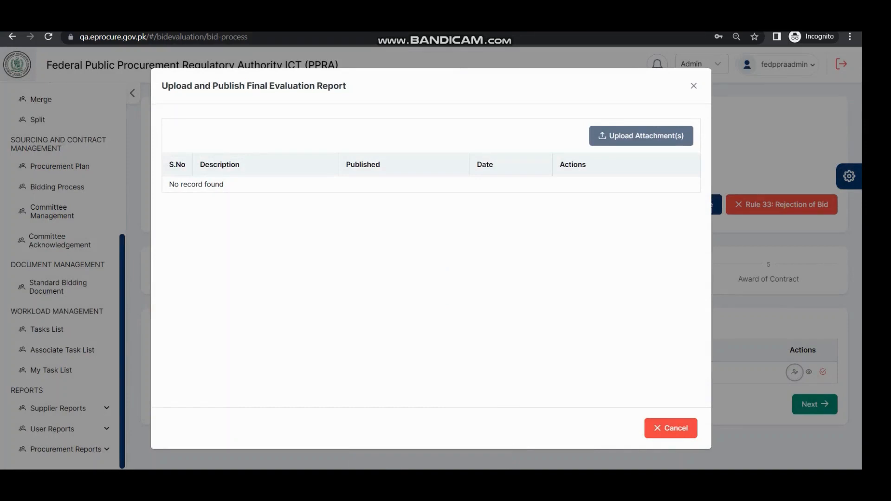
pyautogui.click(670, 428)
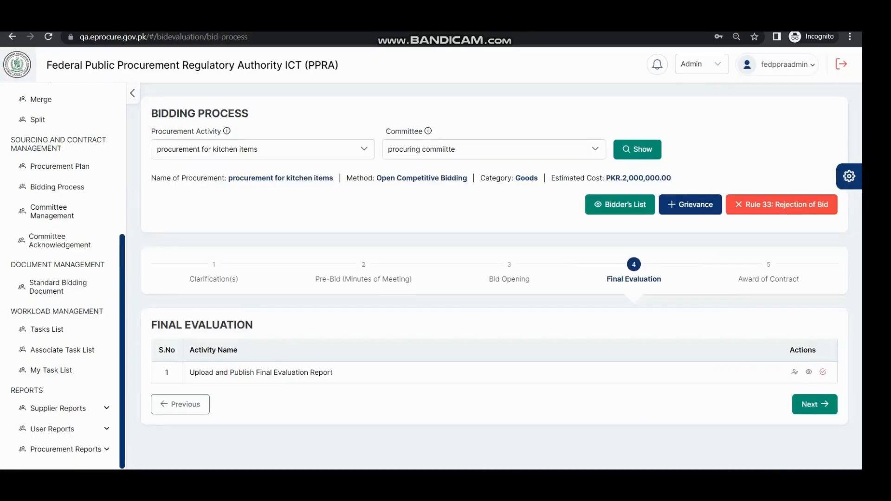
pyautogui.click(823, 372)
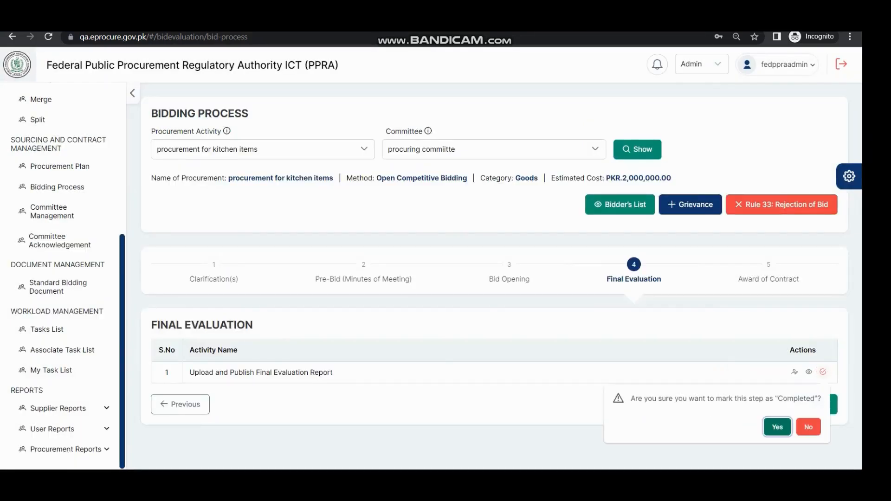
pyautogui.click(777, 427)
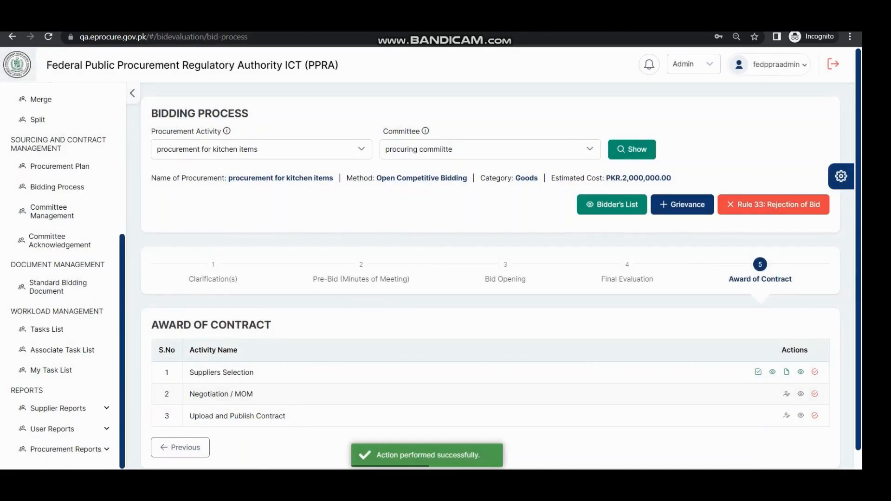
# Accept Engro Corporation in the suppliers selection of the Award of Contract stage and mark Suppliers Selection as completed
pyautogui.click(758, 372)
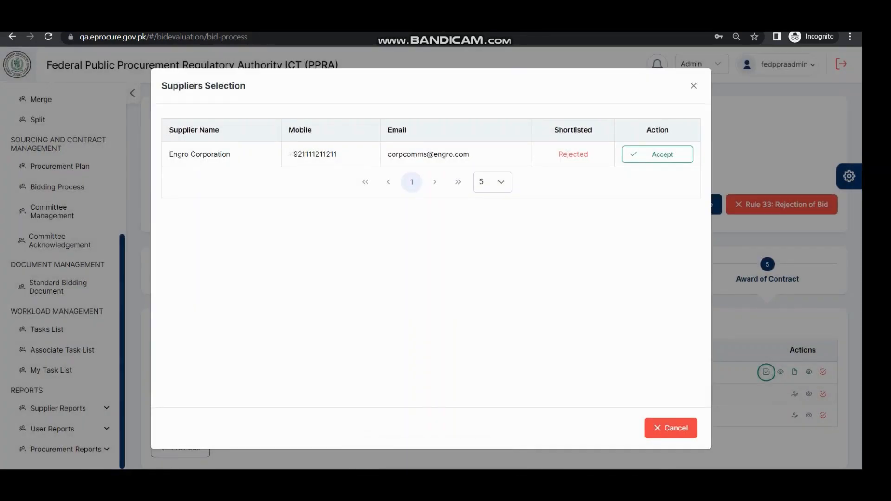
pyautogui.click(658, 155)
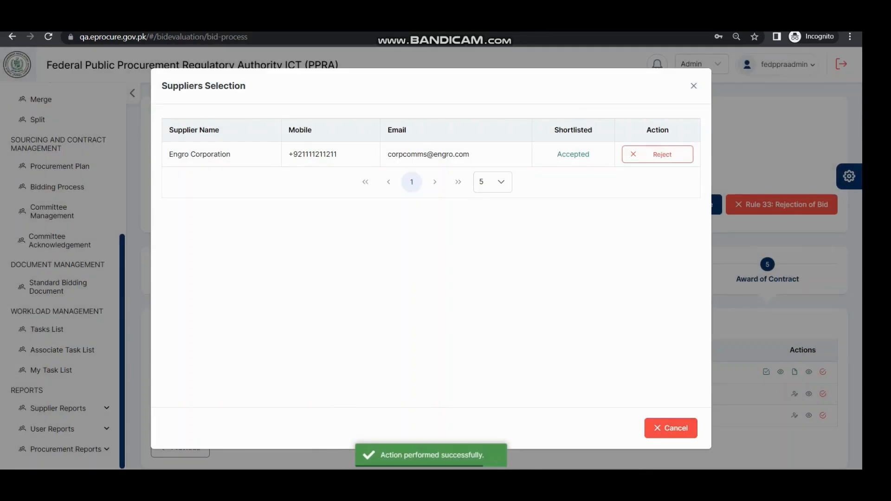
pyautogui.click(671, 428)
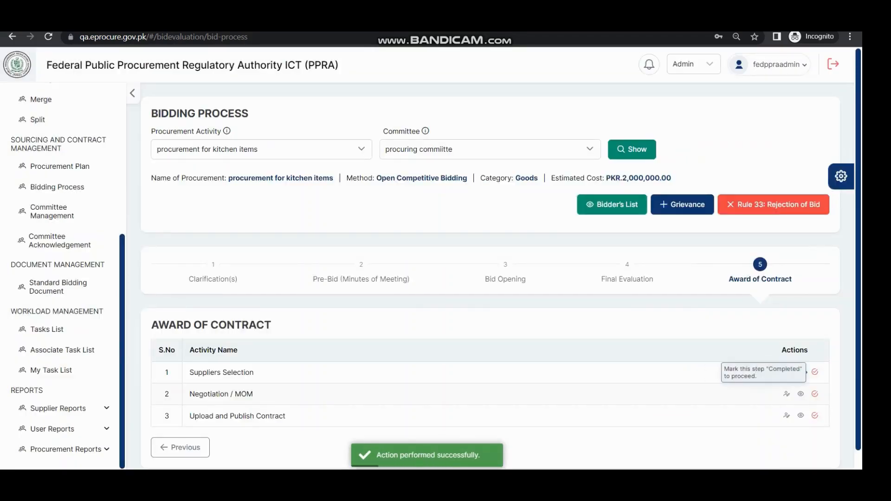
pyautogui.click(814, 371)
pyautogui.click(768, 426)
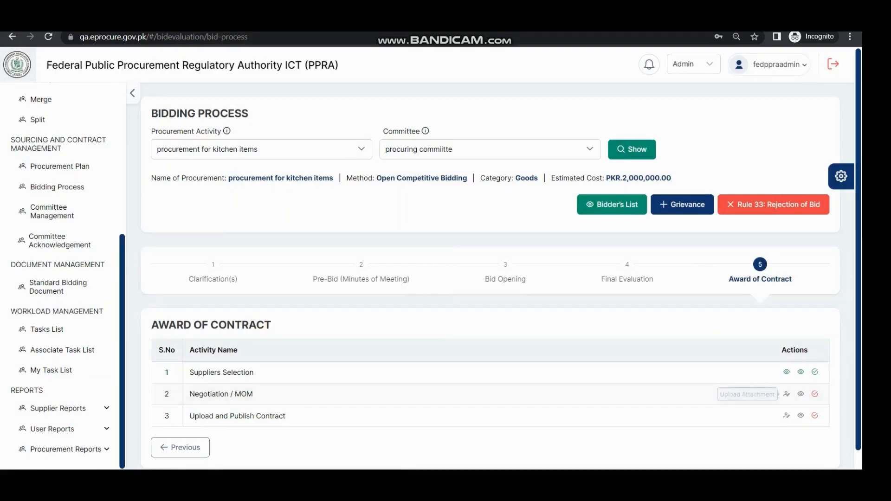
# View the Negotiation / MOM attachments without uploading any and mark Negotiation / MOM as completed
pyautogui.click(786, 394)
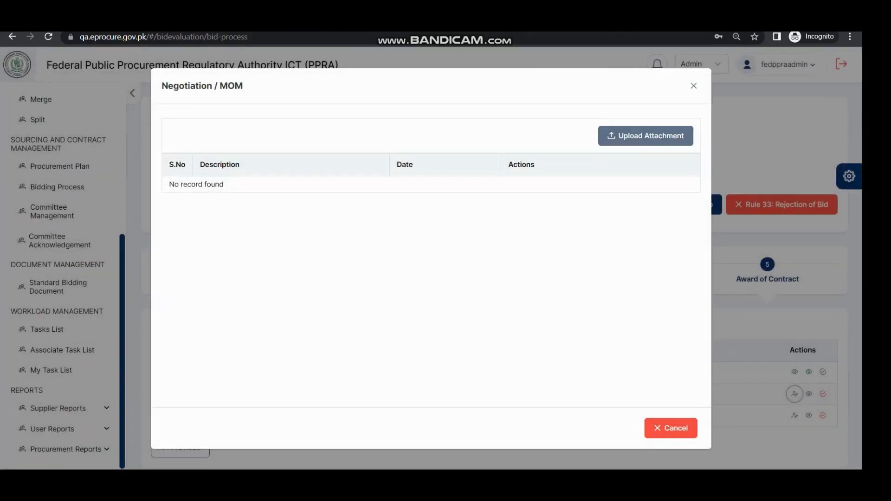
pyautogui.click(670, 428)
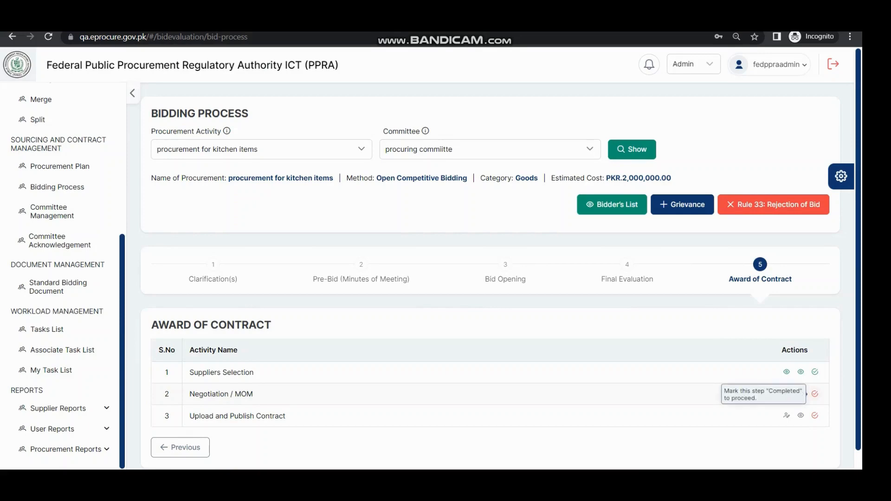
pyautogui.click(815, 393)
pyautogui.click(769, 449)
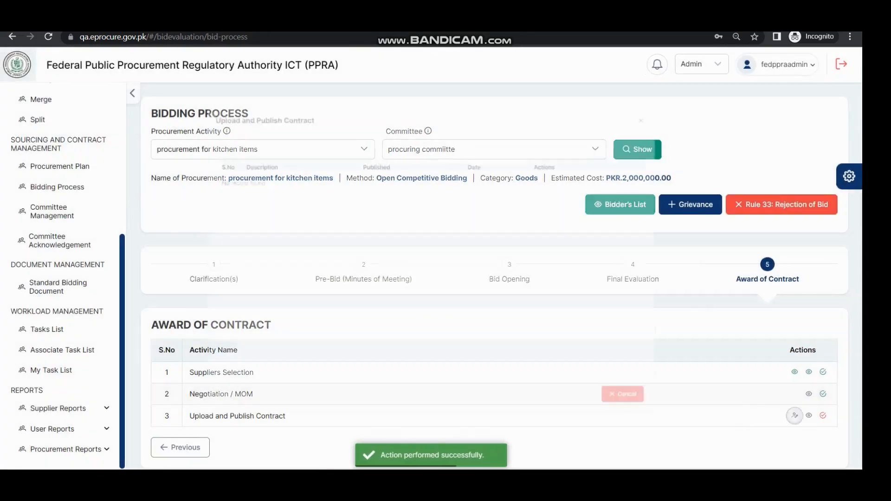
# View the contract attachments without uploading any and mark Upload and Publish Contract as completed
pyautogui.click(786, 415)
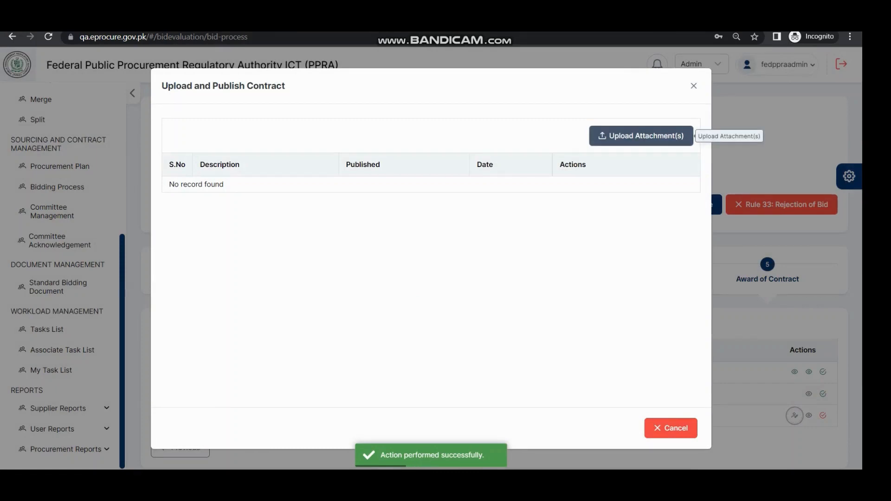
pyautogui.click(670, 428)
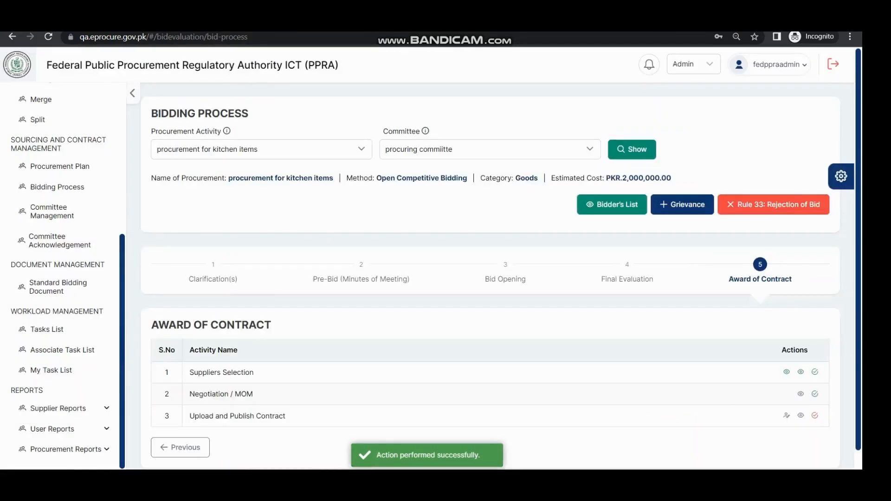
pyautogui.click(814, 415)
pyautogui.click(768, 393)
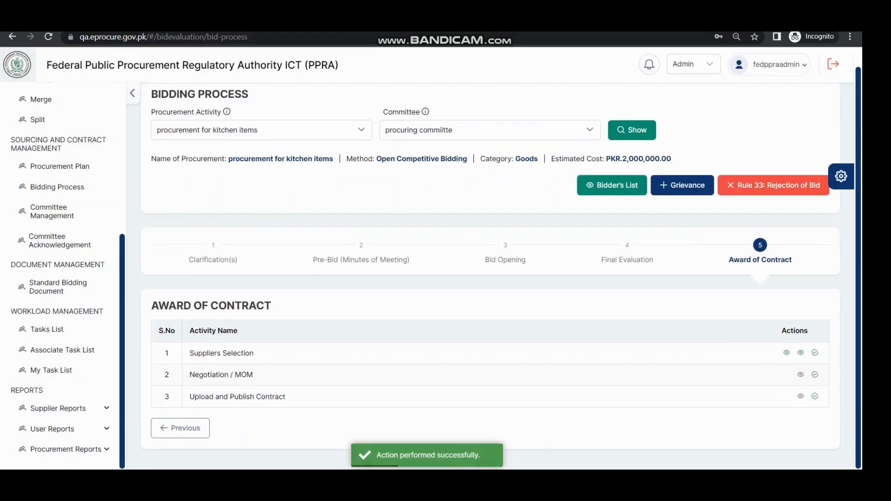
pyautogui.scroll(1, 490, 278)
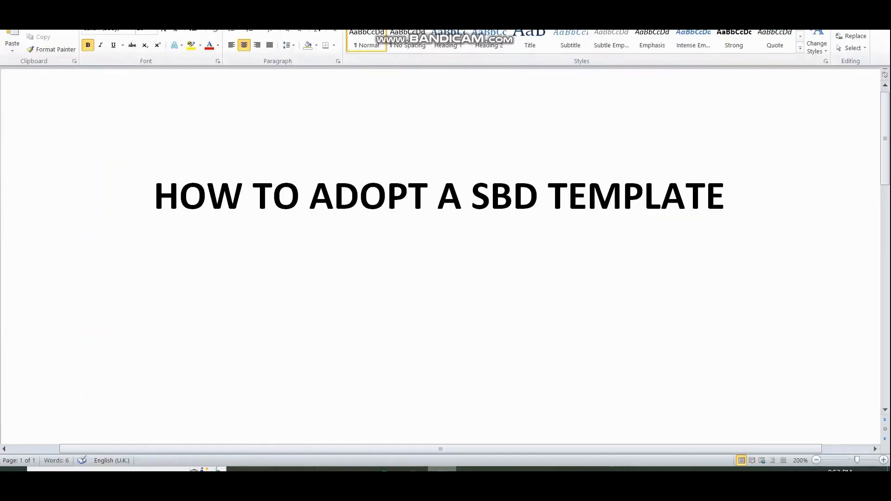
# Switch to the EPADS login page in the browser and sign in with the PPRA administrator's saved username and password
pyautogui.click(414, 469)
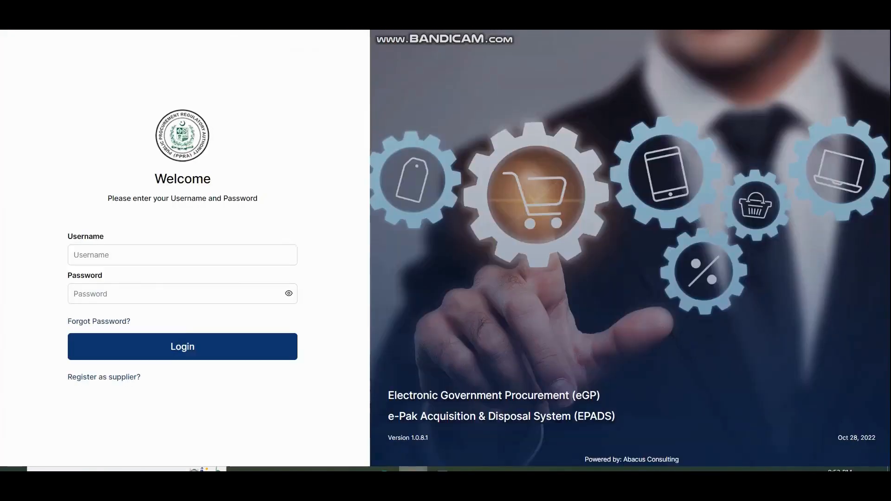
pyautogui.click(183, 255)
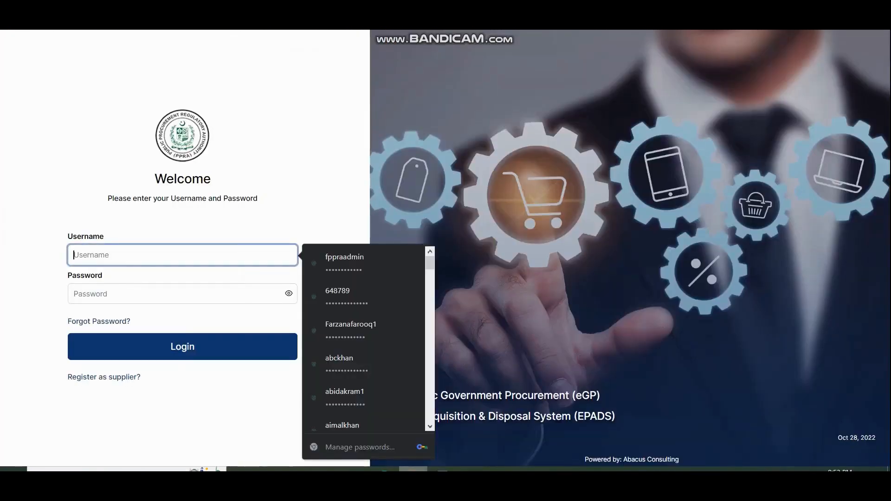
pyautogui.write('fe')
pyautogui.press('Down')
pyautogui.press('Return')
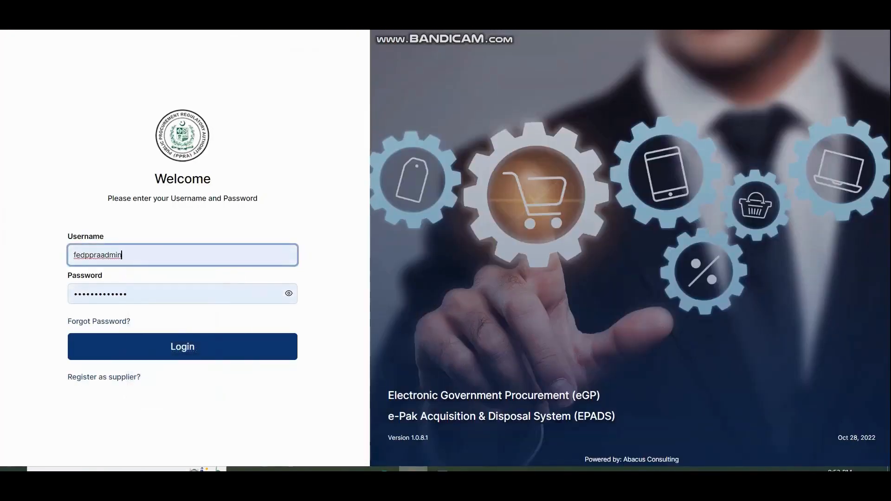
pyautogui.click(182, 347)
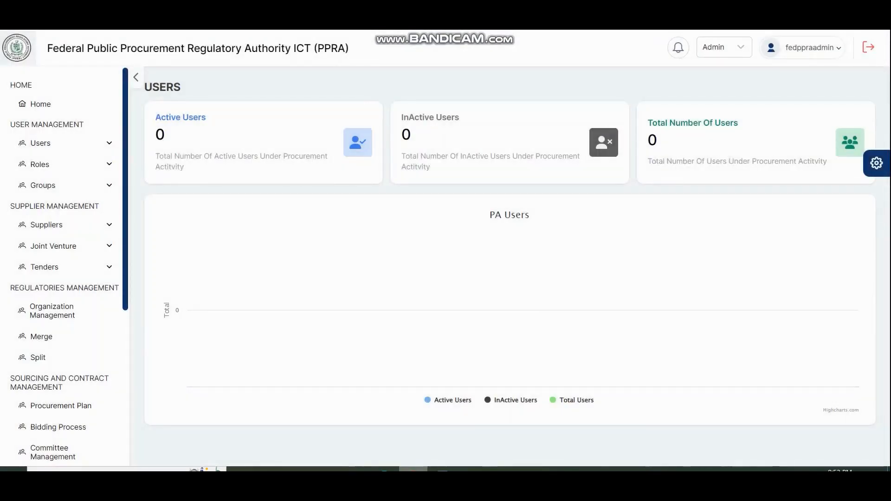
# Open the 2023-2024 Procurement Plan for FPPRA and adopt the Document for SSSE template for the kitchen items procurement
pyautogui.scroll(-3, 51, 305)
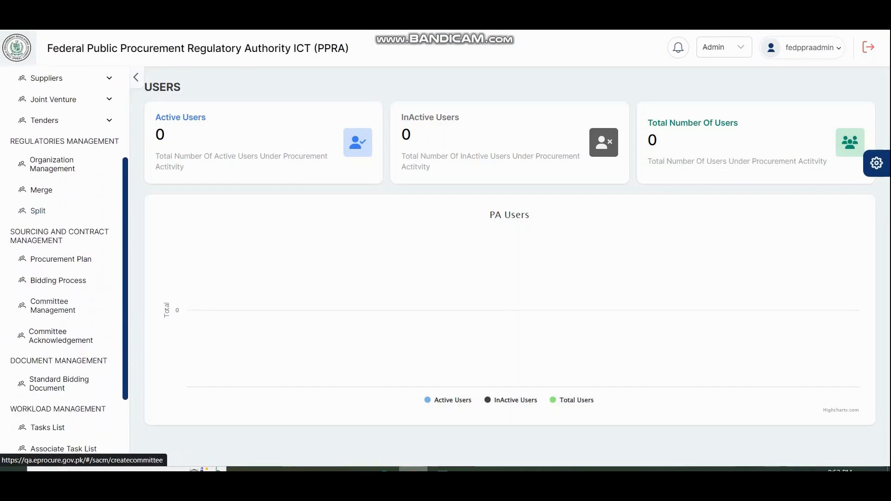
pyautogui.click(61, 258)
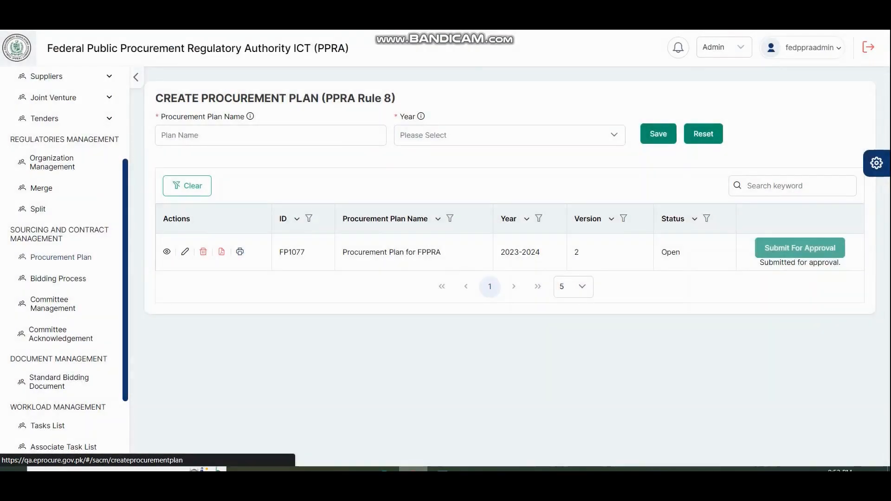
pyautogui.click(167, 251)
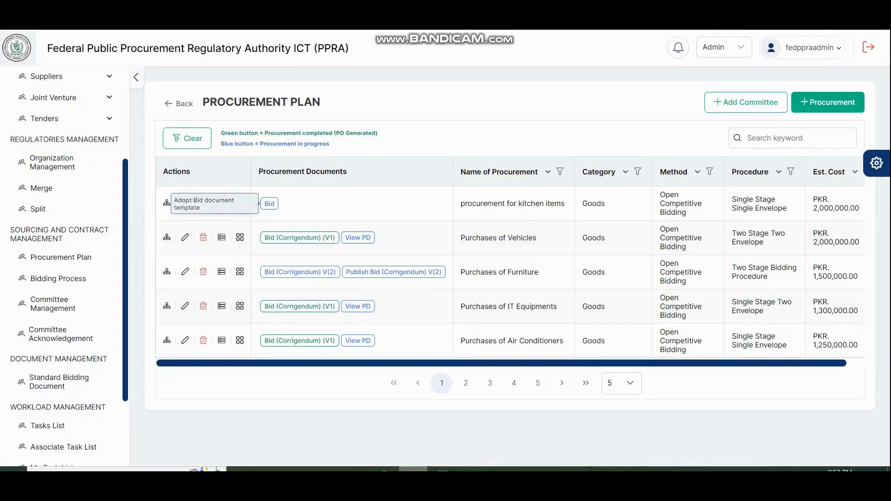
pyautogui.click(166, 202)
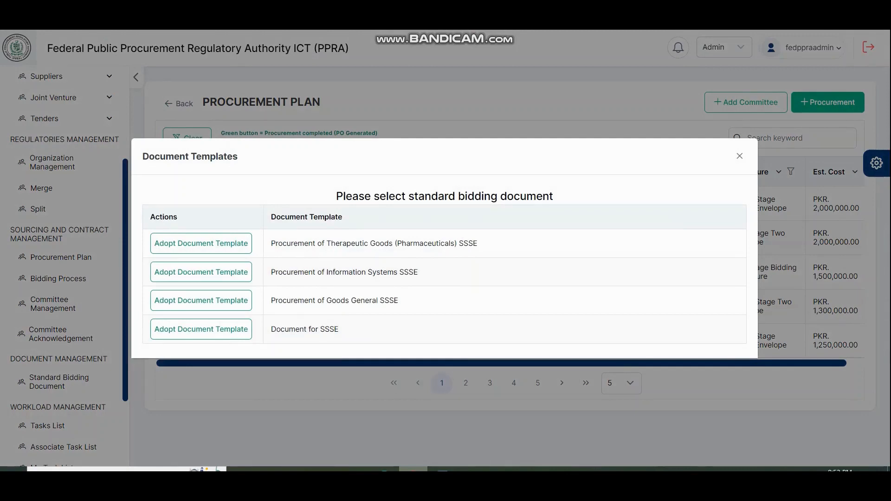
pyautogui.click(201, 329)
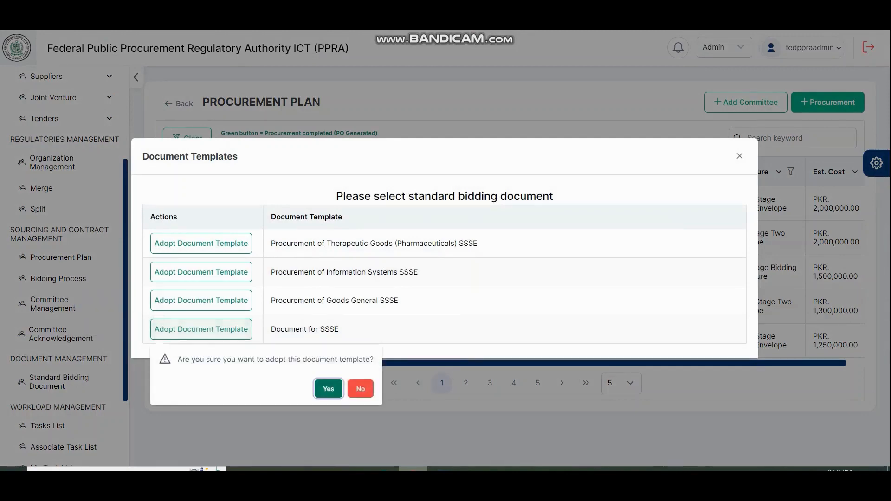
pyautogui.click(328, 389)
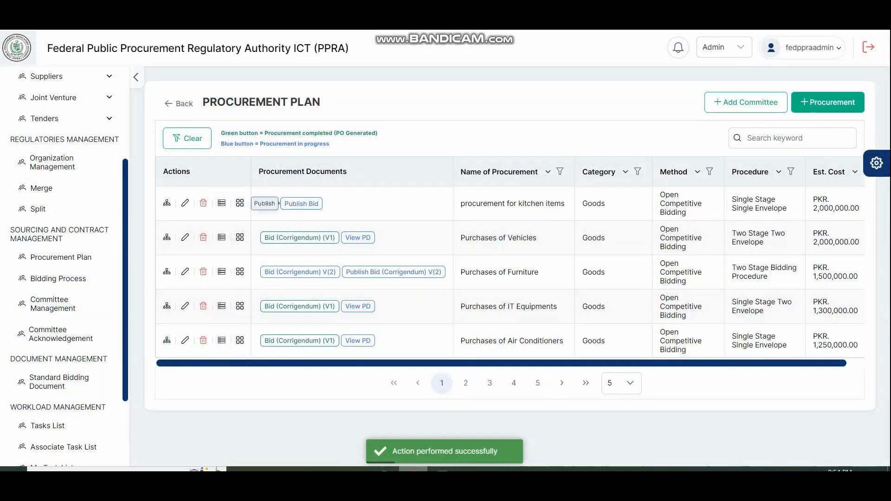
# Open the kitchen items bid for publishing and review its publish, closing, bid opening, bid validity and clarification dates
pyautogui.click(301, 203)
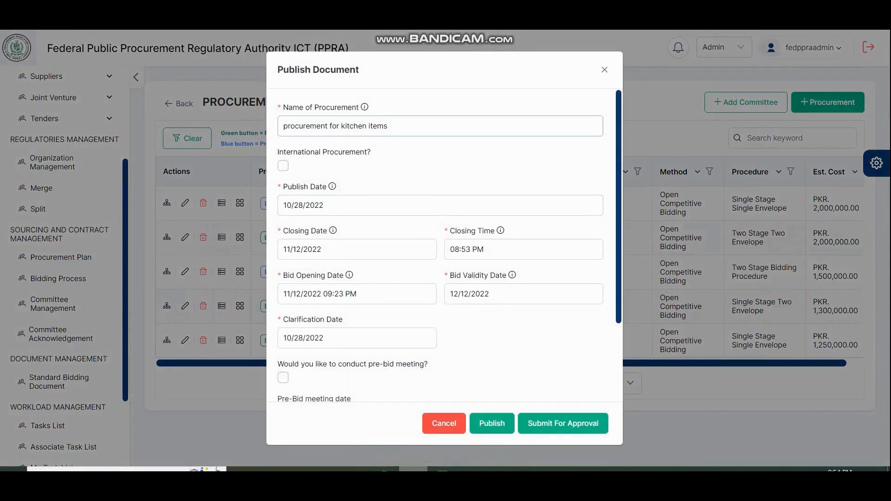
pyautogui.press('Tab')
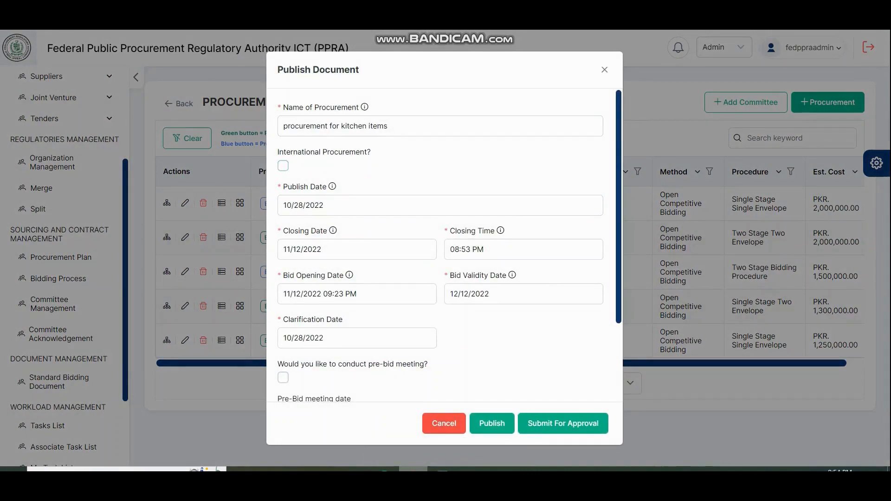
pyautogui.press('Tab')
pyautogui.press('Tab')
pyautogui.press('Tab')
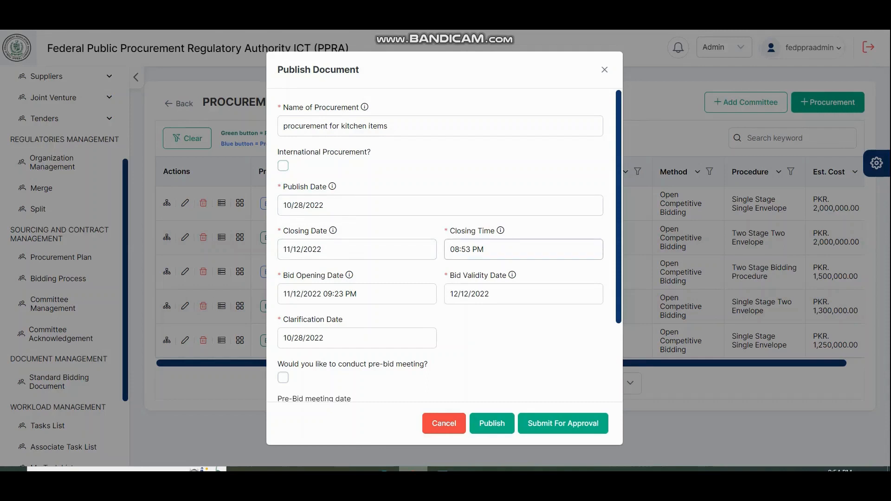
pyautogui.press('Tab')
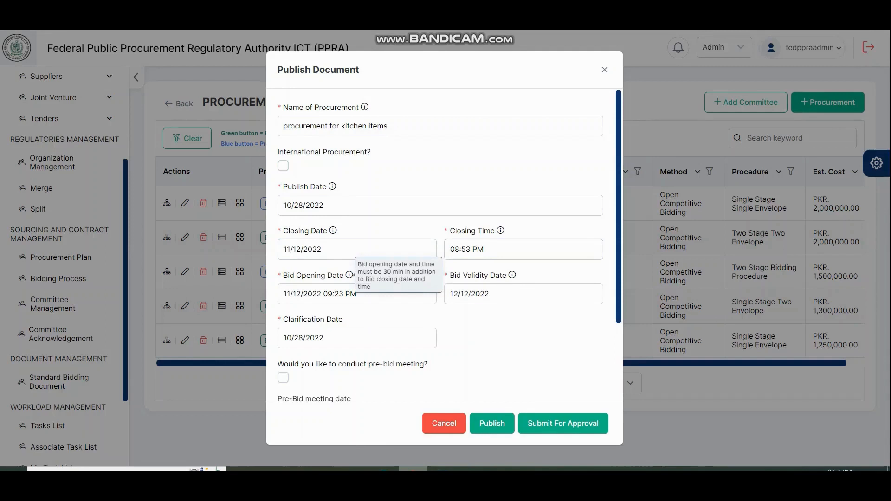
pyautogui.press('Tab')
pyautogui.press('Tab')
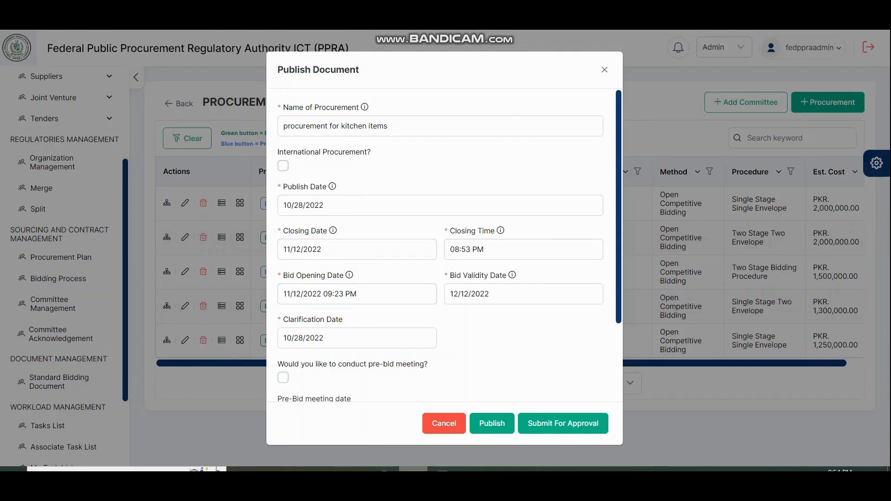
pyautogui.press('Tab')
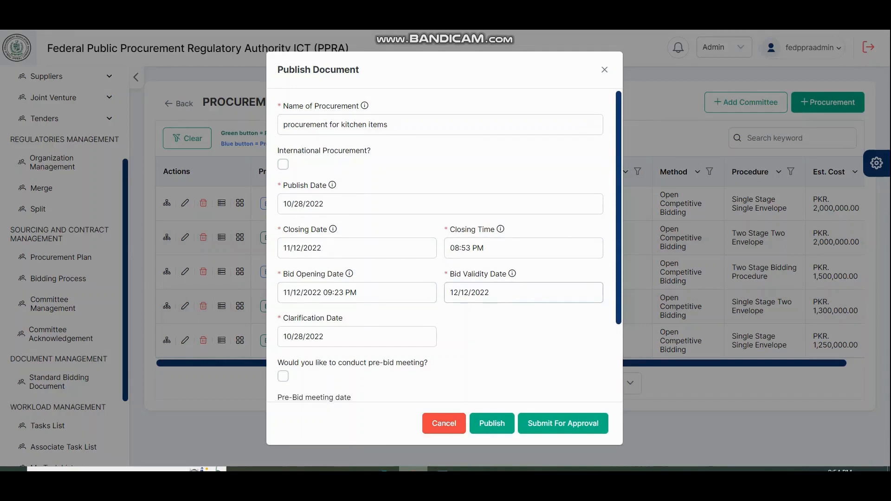
pyautogui.scroll(-2, 445, 246)
pyautogui.press('Tab')
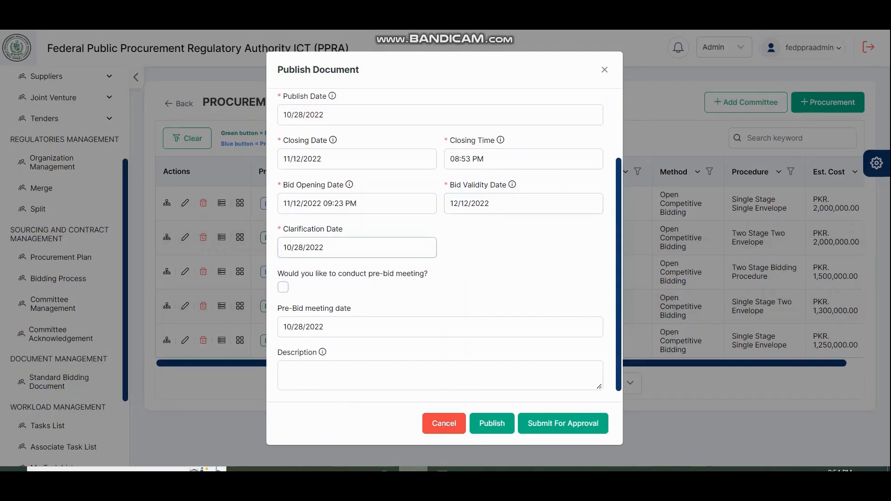
# Leave the pre-bid meeting option unselected and the description empty, and submit the kitchen items bid for approval
pyautogui.press('Tab')
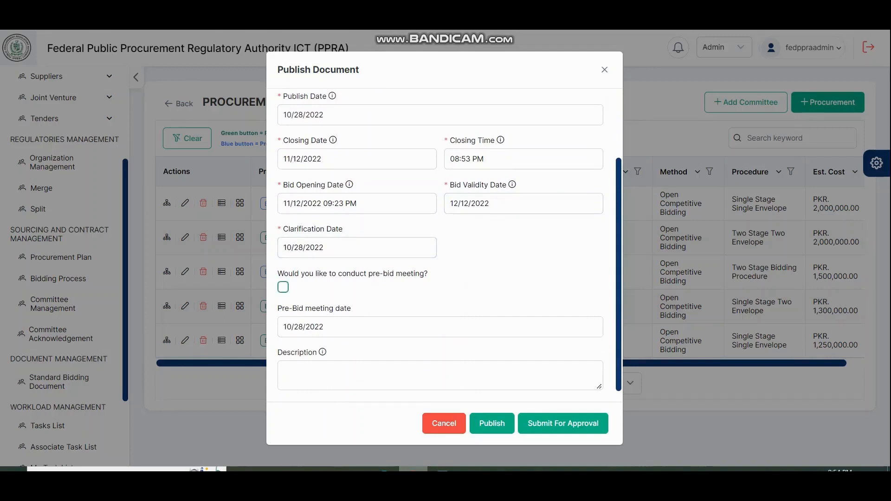
pyautogui.press('space')
pyautogui.press('space')
pyautogui.press('Tab')
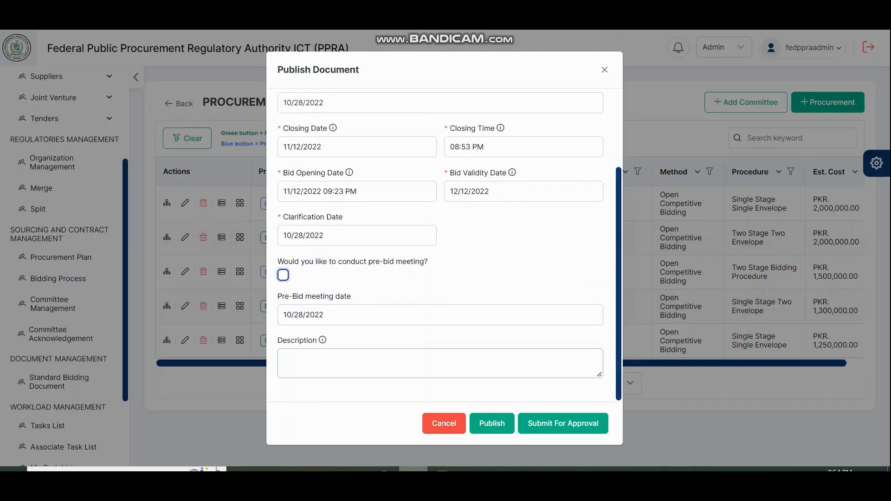
pyautogui.click(563, 424)
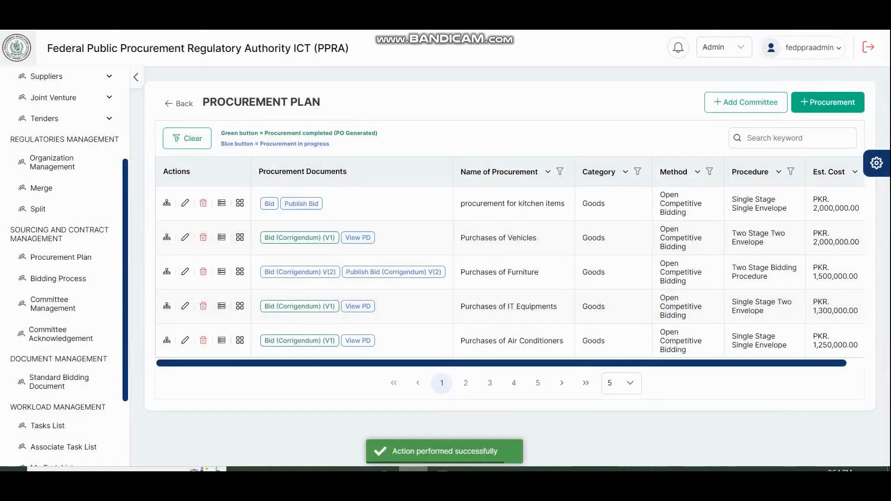
# Open the publishing details of the kitchen items bid from the procurement plan
pyautogui.click(270, 203)
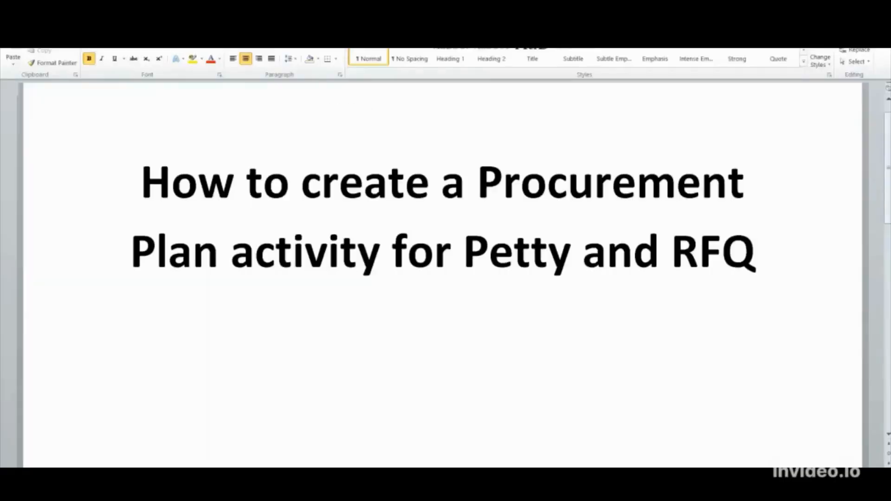
# Switch to the EPADS login page in Chrome and sign in with the saved administrator username and password
pyautogui.hotkey('alt', 'Tab')
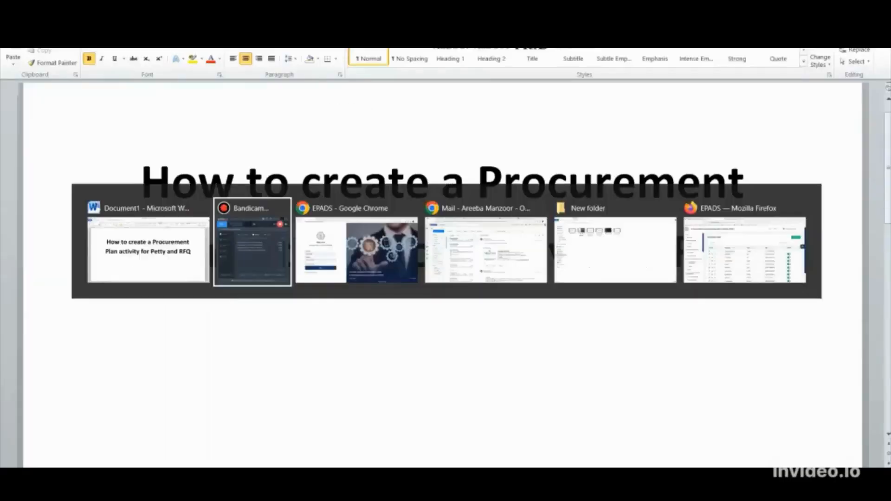
pyautogui.hotkey('alt', 'Tab')
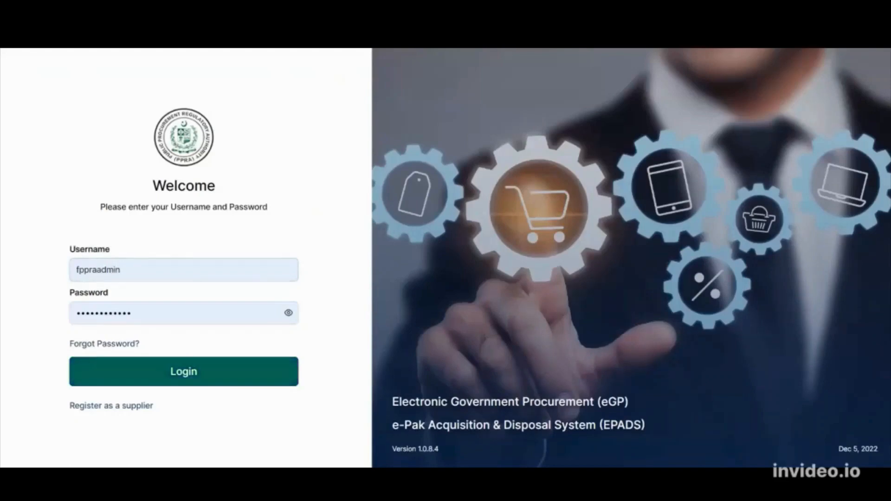
pyautogui.click(184, 371)
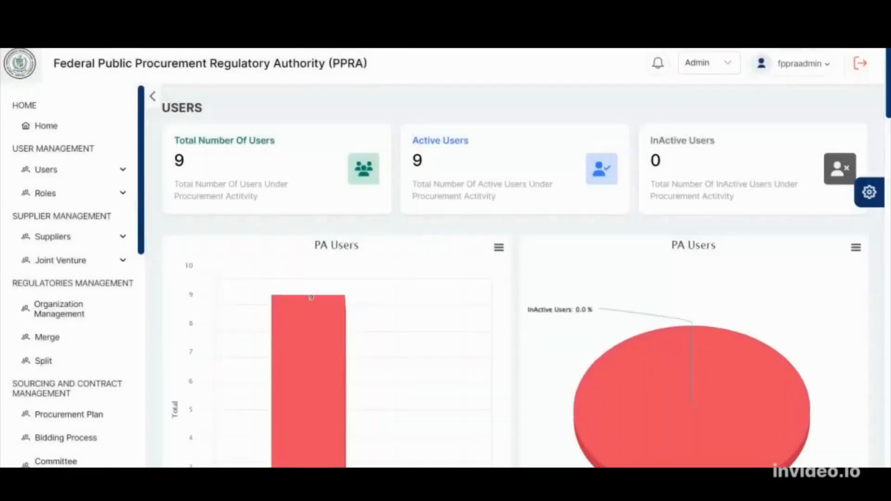
# Open the 2023-2024 Procurement Plan of FPPRA and start adding a new planned procurement activity
pyautogui.scroll(-5, 74, 279)
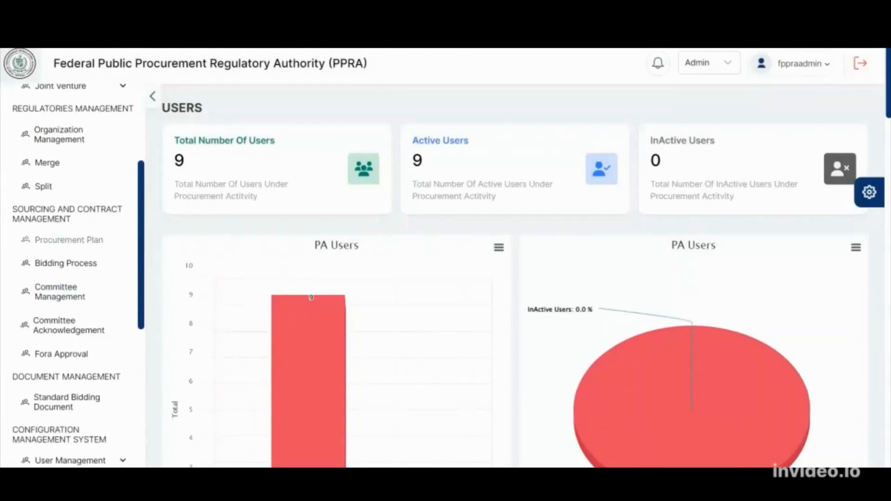
pyautogui.click(69, 239)
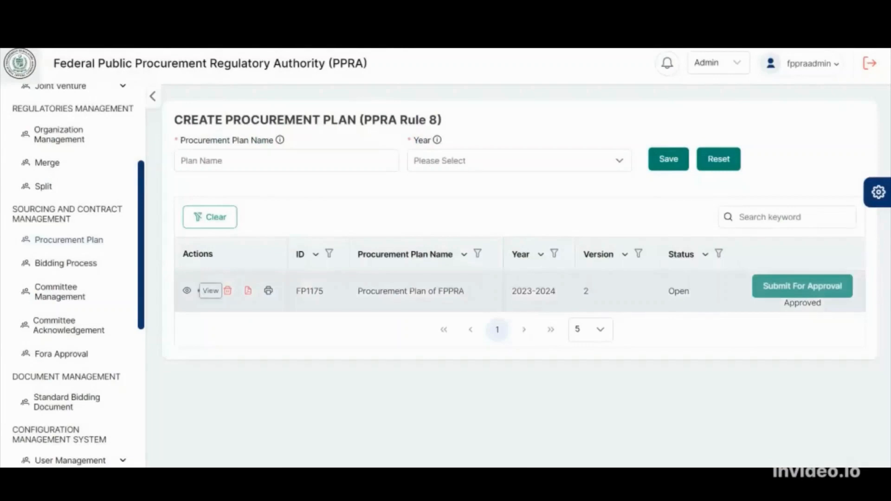
pyautogui.click(187, 290)
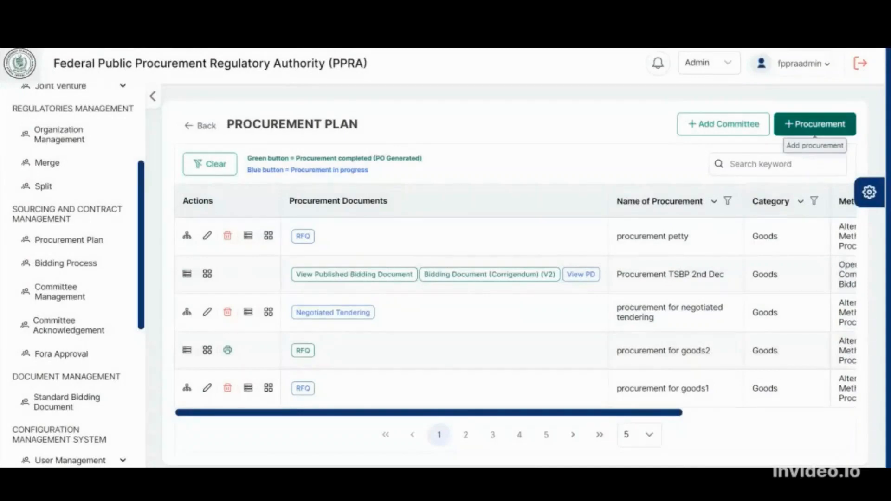
pyautogui.click(815, 124)
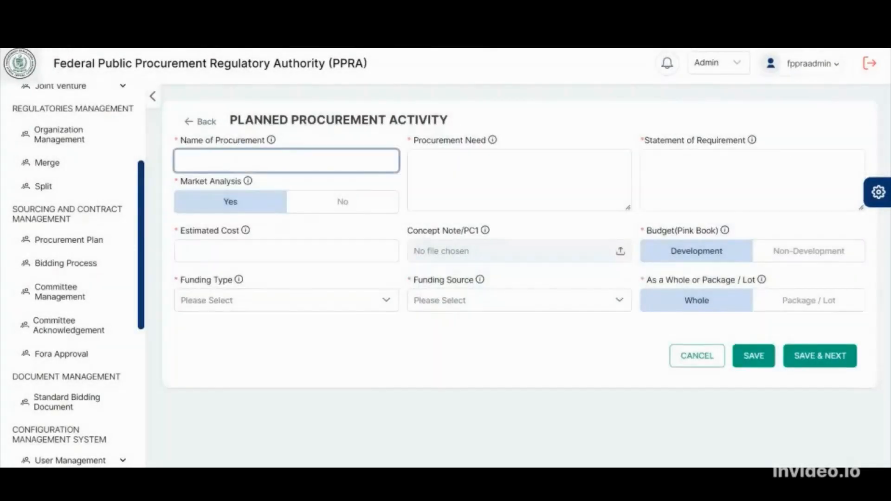
# Name the new procurement activity "Procurement for kitchen items"
pyautogui.write('Procurement for kitchen  ite')
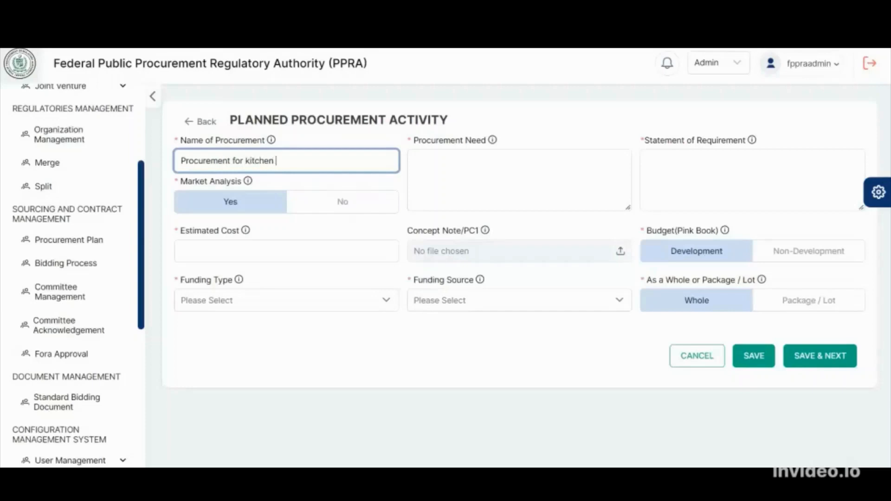
pyautogui.write('ms')
pyautogui.click(613, 193)
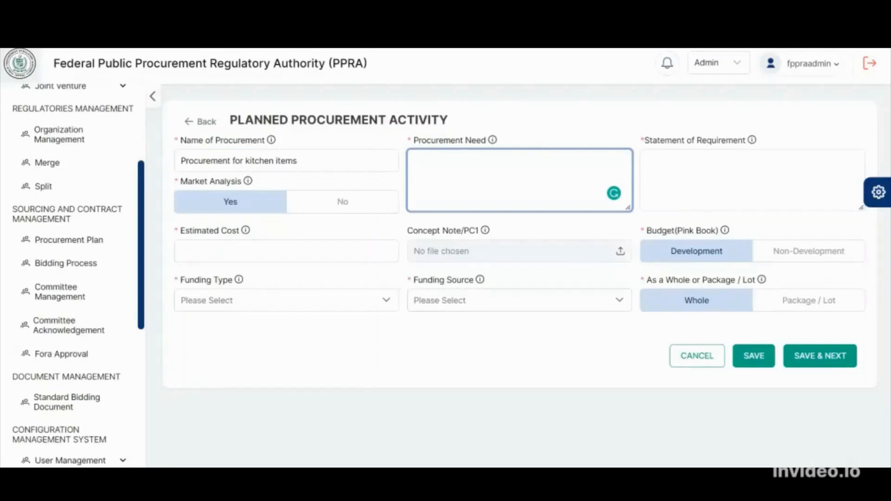
pyautogui.hotkey('alt', 'Tab')
pyautogui.moveTo(371, 93); pyautogui.dragTo(436, 156)
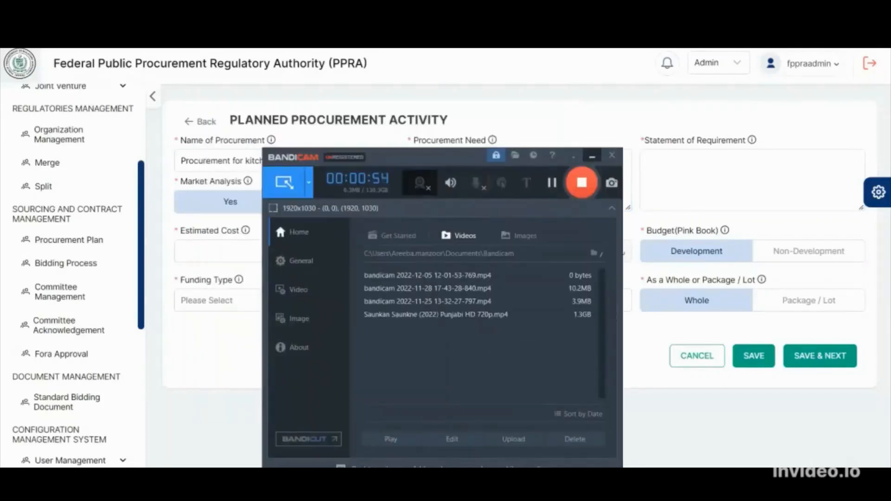
pyautogui.click(591, 156)
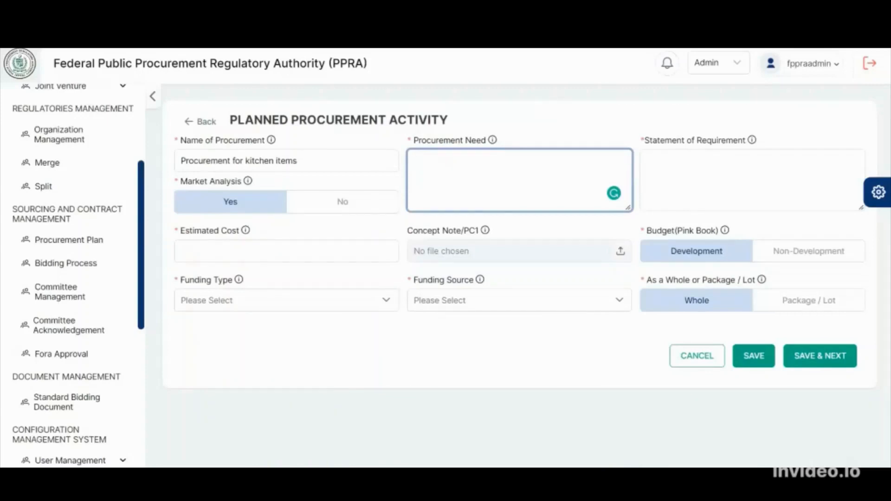
# Enter "for office use" as the procurement need and "cups tea bags" as the statement of requirement
pyautogui.write('for office use')
pyautogui.click(648, 161)
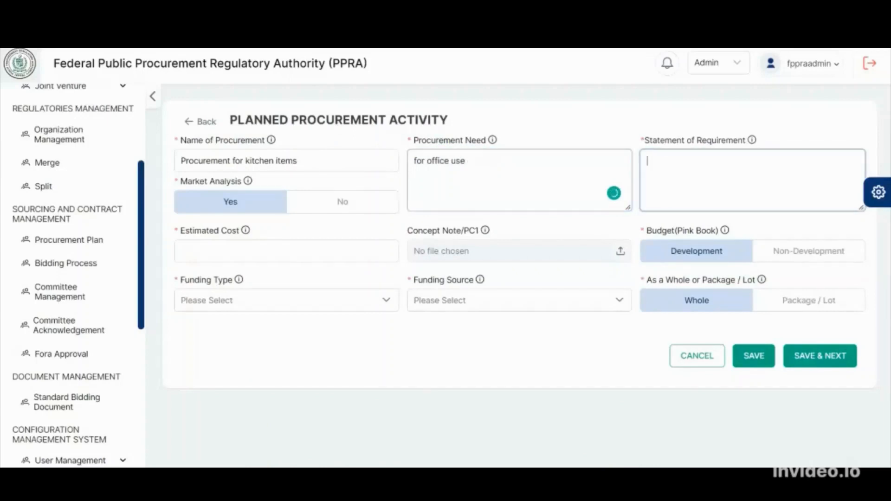
pyautogui.write('cups ')
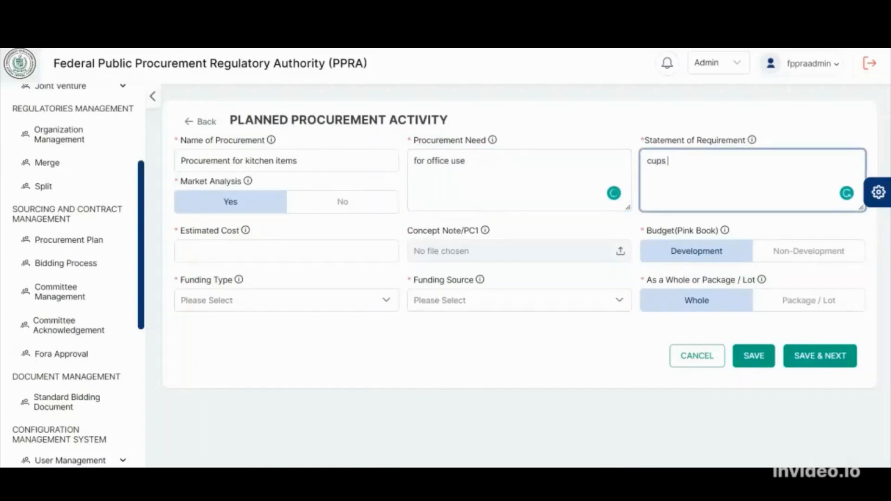
pyautogui.write('tea bags')
# Set the procurement's estimated cost to 50,000 and its Pink Book budget to Non-Development
pyautogui.click(297, 251)
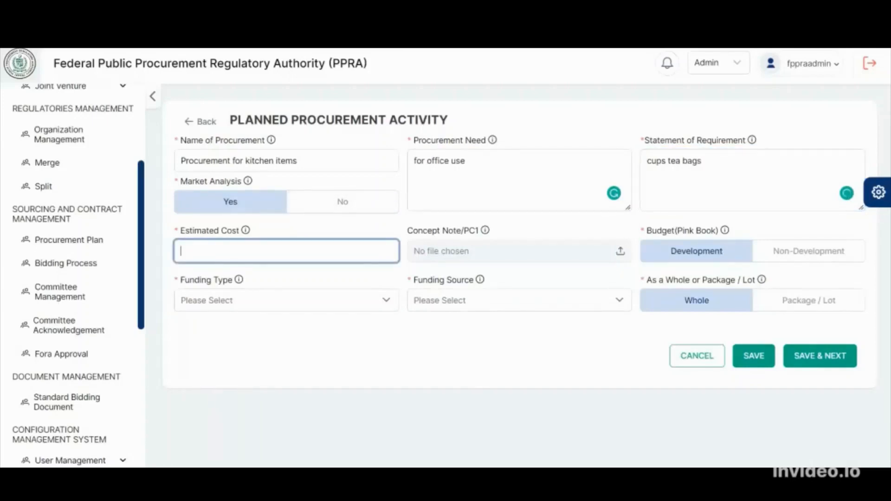
pyautogui.write('500000')
pyautogui.click(809, 251)
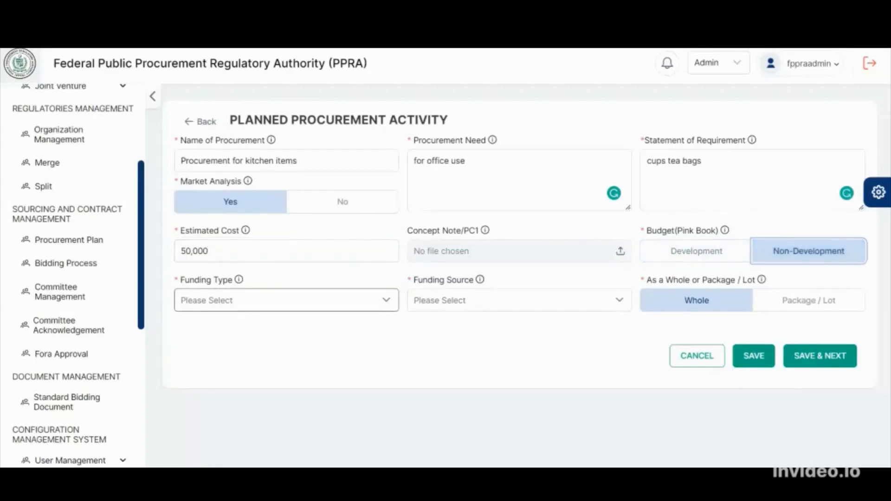
# Set the funding type to Local and the funding source to Federal Government, and save the activity to continue to its method and procedure
pyautogui.click(286, 300)
pyautogui.click(191, 367)
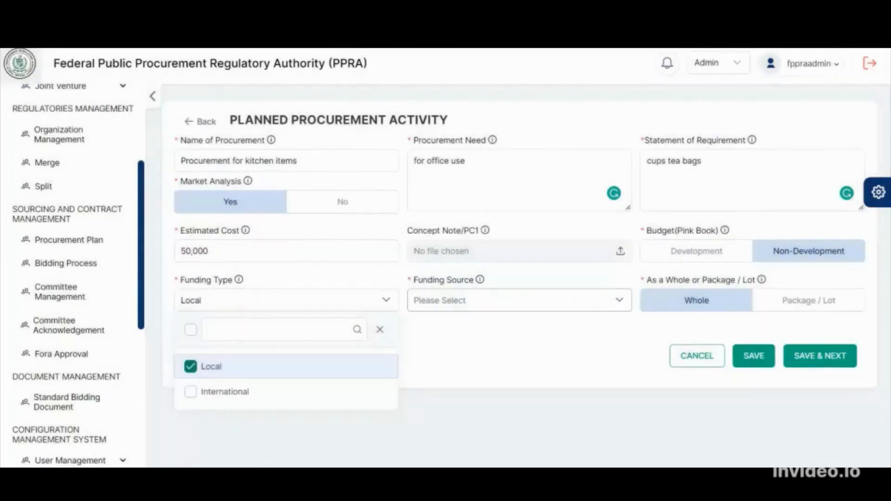
pyautogui.click(519, 301)
pyautogui.click(423, 366)
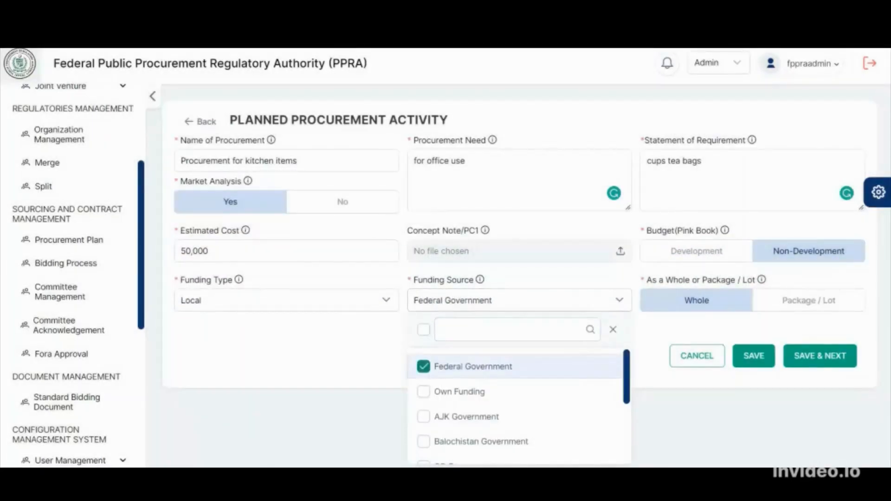
pyautogui.click(820, 355)
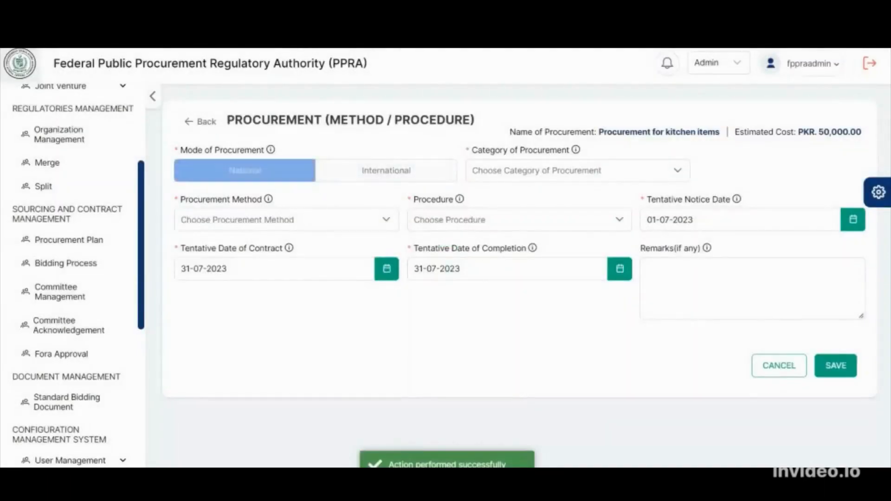
# Set the category to Goods, the method to Alternative Method of Procurement and the procedure to Petty Purchase, and save the procurement
pyautogui.click(578, 170)
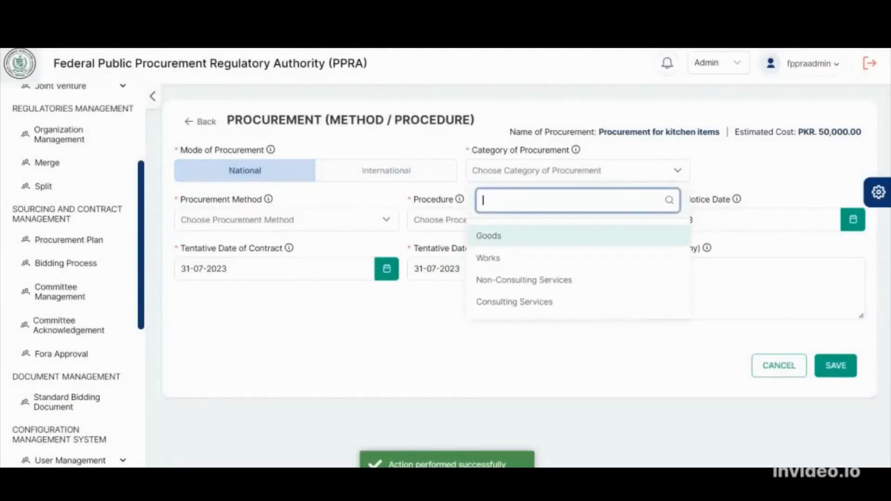
pyautogui.click(577, 236)
pyautogui.click(286, 220)
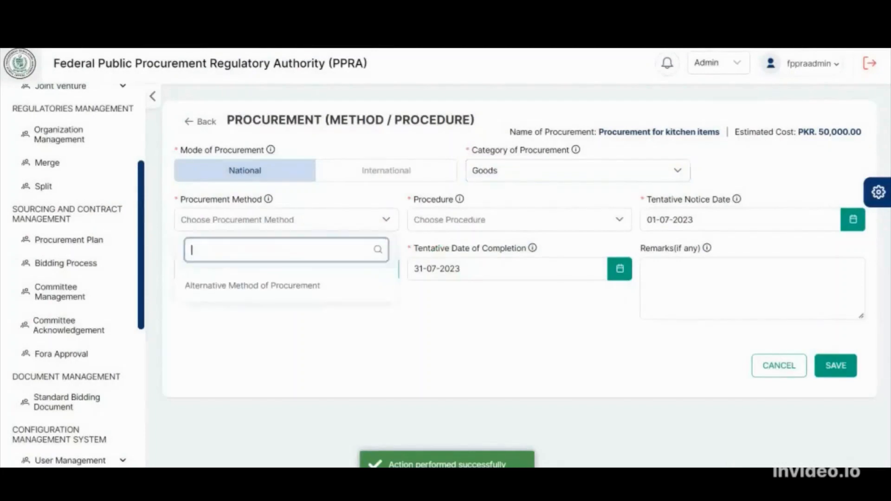
pyautogui.click(258, 285)
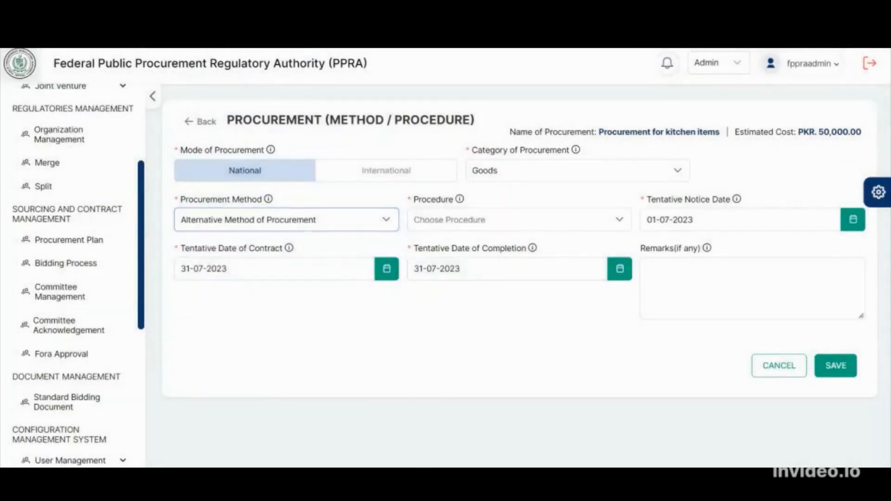
pyautogui.click(519, 220)
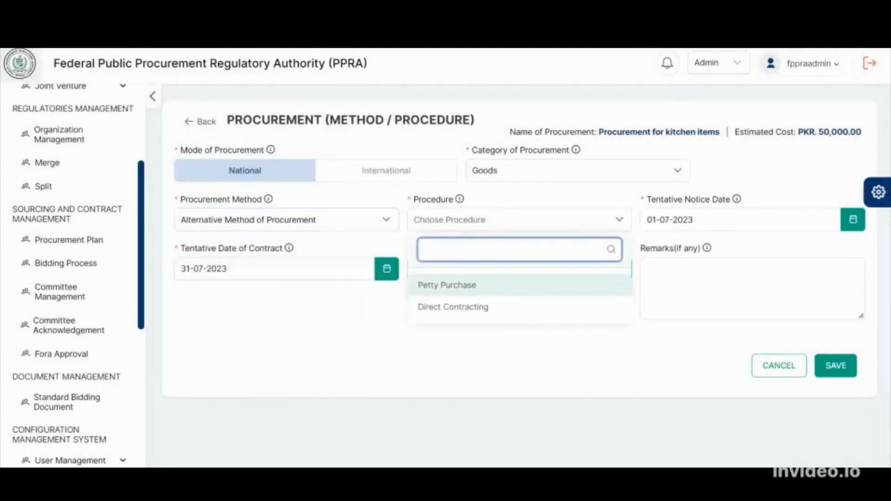
pyautogui.click(447, 286)
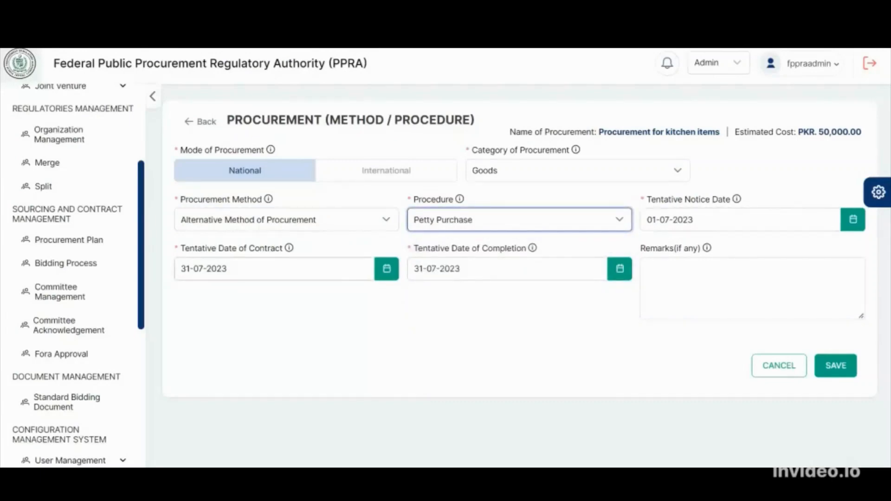
pyautogui.click(835, 366)
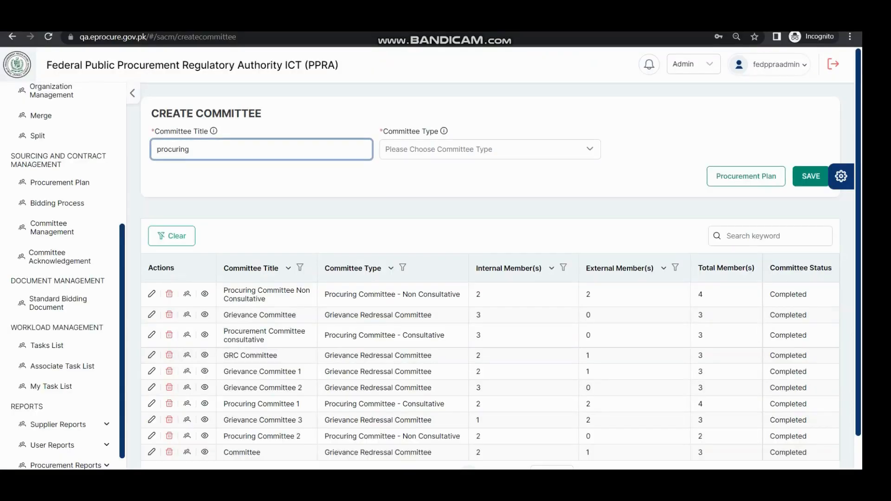
# Create and save a committee titled "procuring commiitte" with the type Procuring Committee - Consultative
pyautogui.click(51, 228)
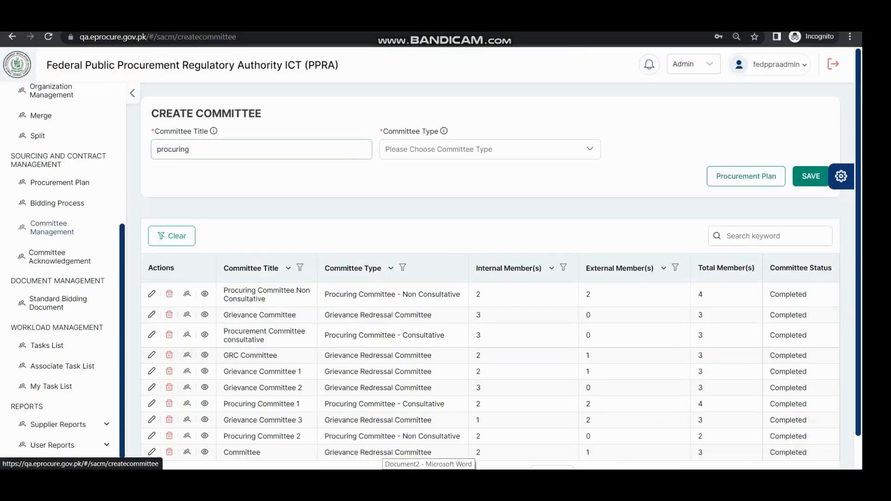
pyautogui.click(191, 149)
pyautogui.write('commiitte')
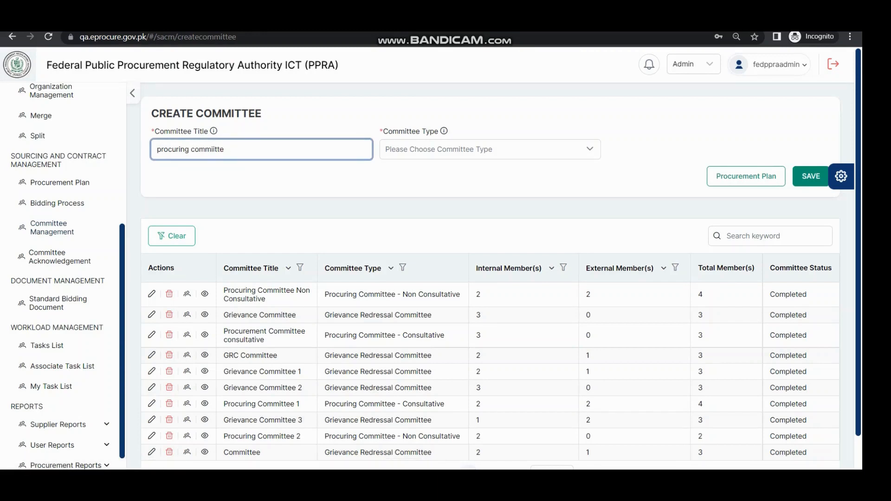
pyautogui.click(490, 150)
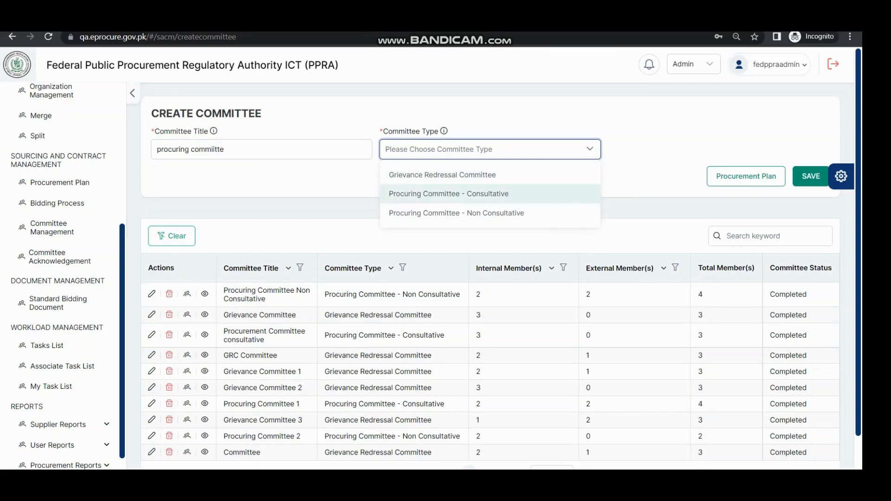
pyautogui.click(449, 194)
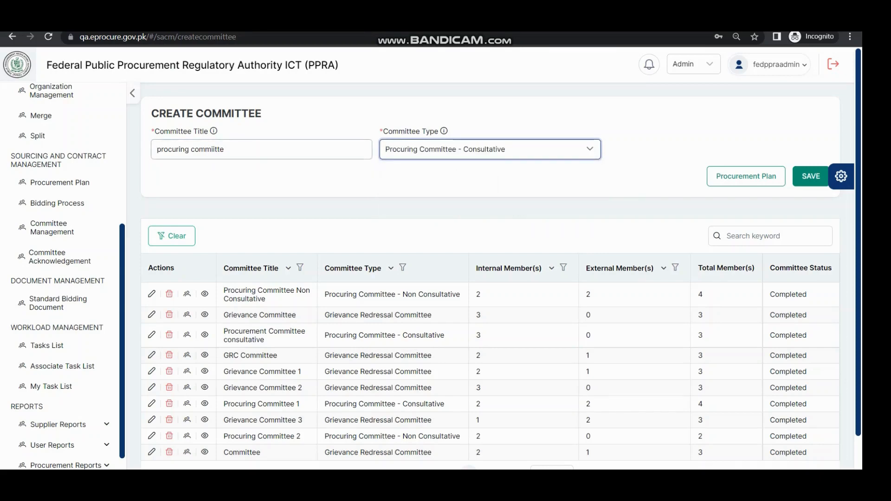
pyautogui.scroll(-1, 501, 258)
pyautogui.click(811, 151)
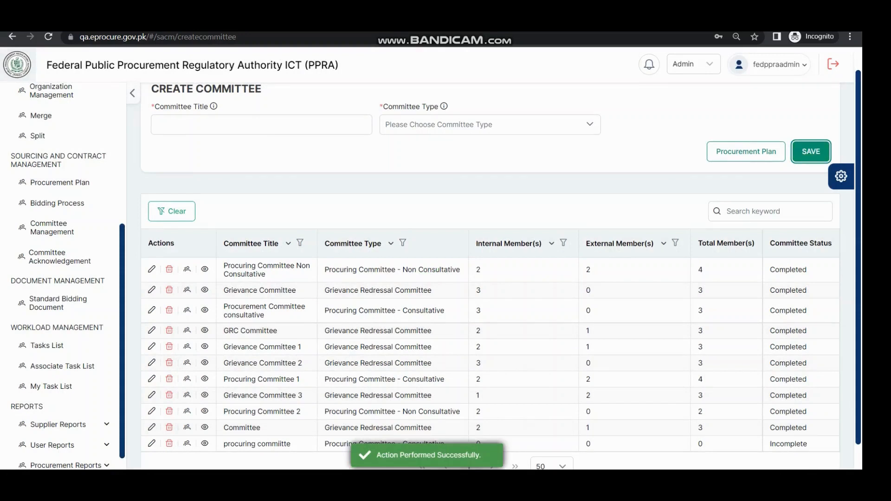
# Add the first listed internal user to the "procuring commiitte" as its committee conveyor
pyautogui.scroll(-1, 501, 269)
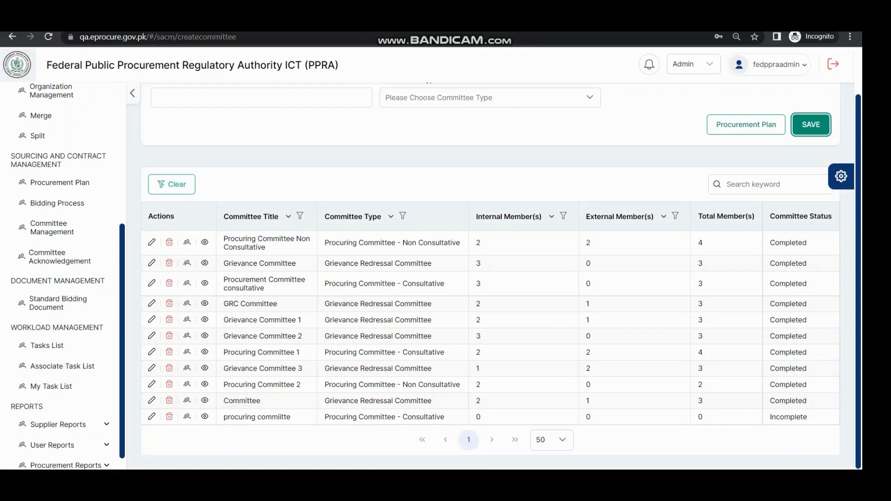
pyautogui.click(187, 417)
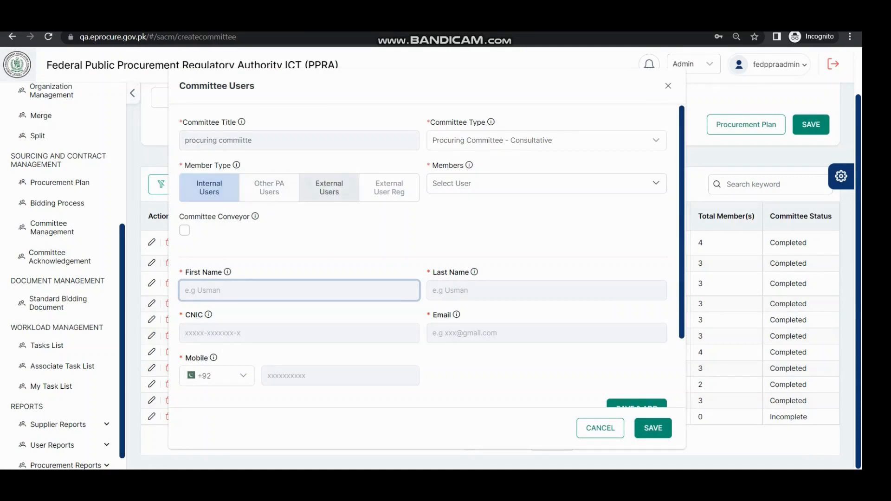
pyautogui.click(546, 184)
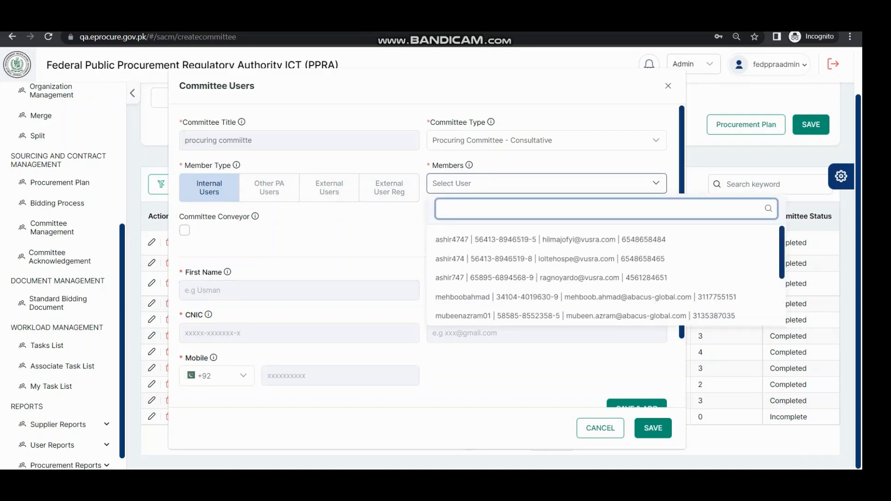
pyautogui.click(501, 240)
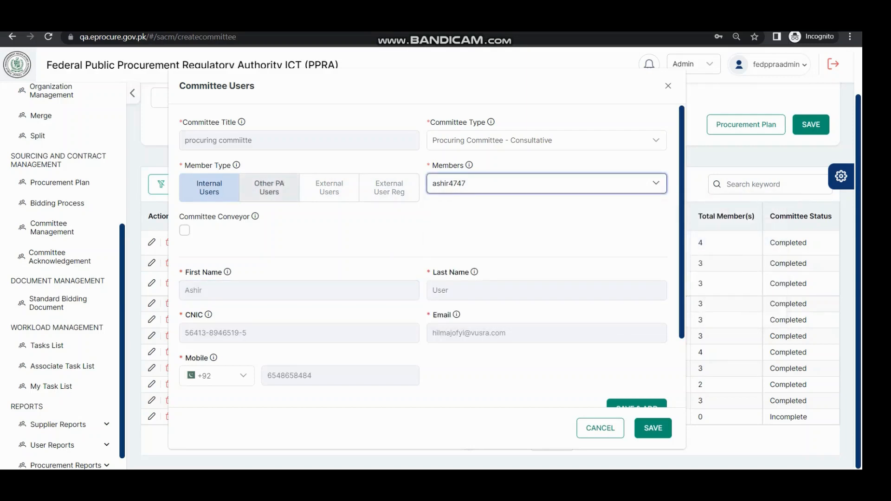
pyautogui.click(184, 230)
pyautogui.scroll(-1, 431, 255)
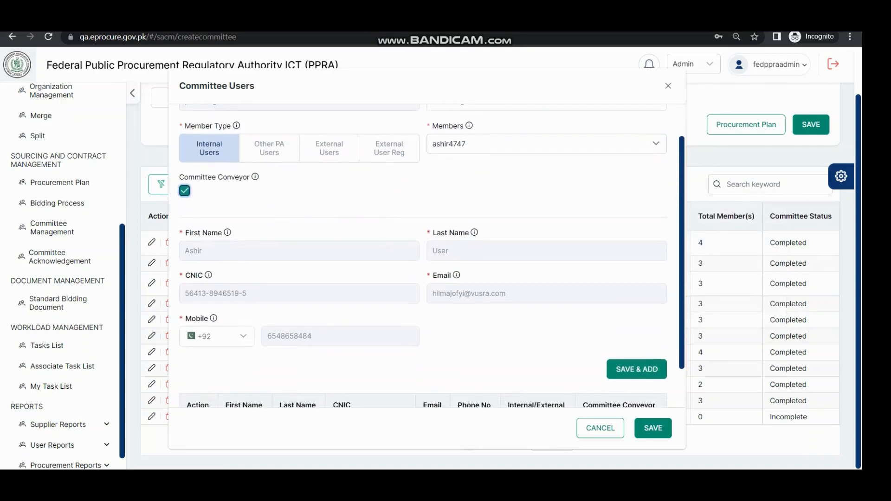
pyautogui.scroll(-1, 427, 255)
pyautogui.click(637, 322)
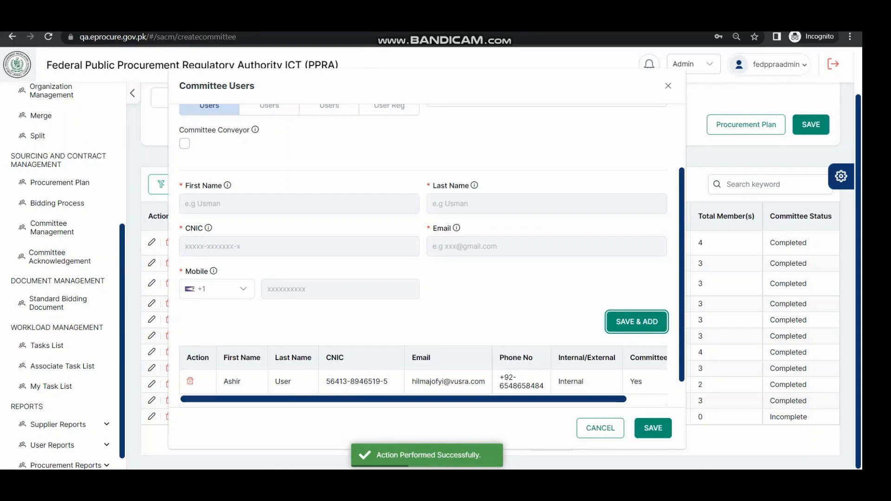
# Save the committee's members and return to the procurement plan
pyautogui.click(653, 428)
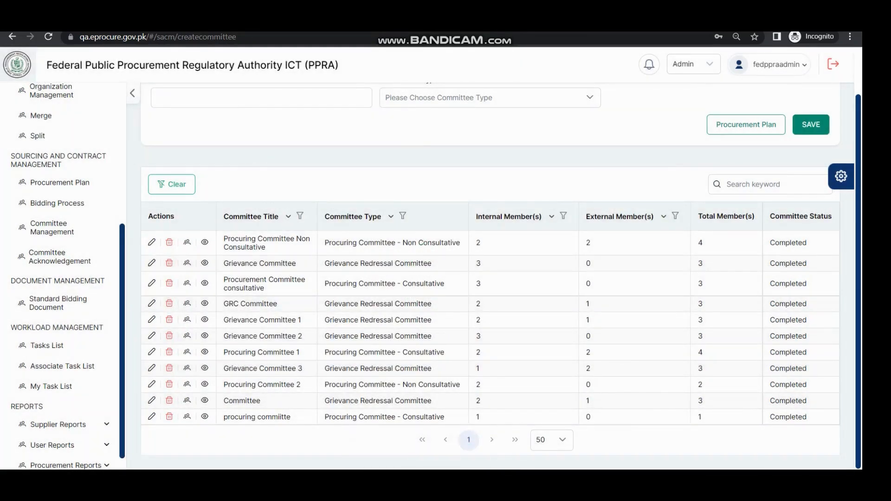
pyautogui.scroll(1, 490, 279)
pyautogui.click(746, 176)
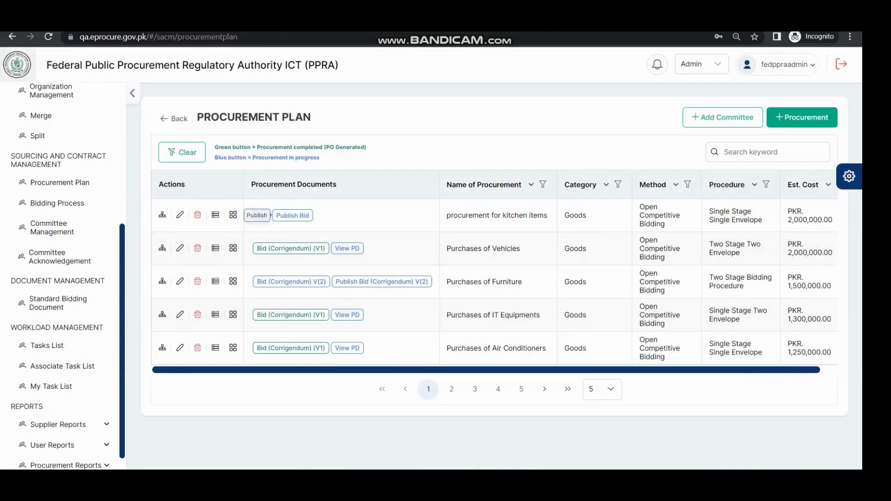
# Try to publish the bid of the procurement for kitchen items
pyautogui.click(292, 215)
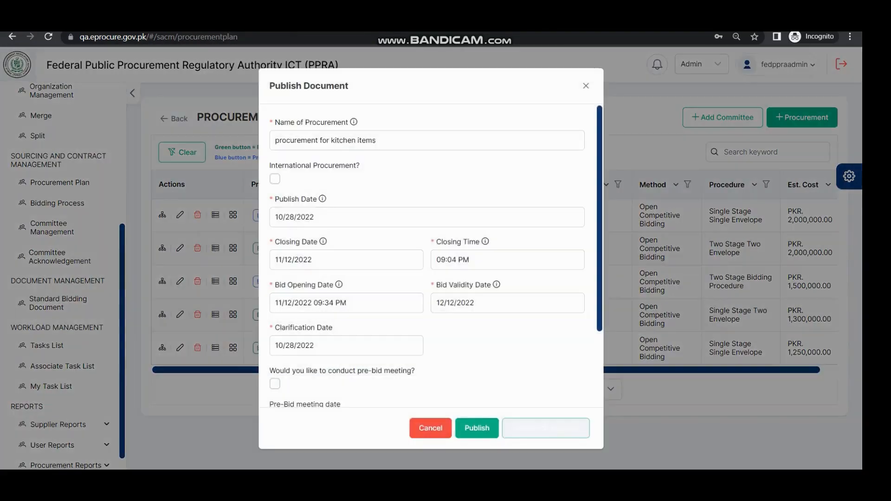
pyautogui.click(477, 428)
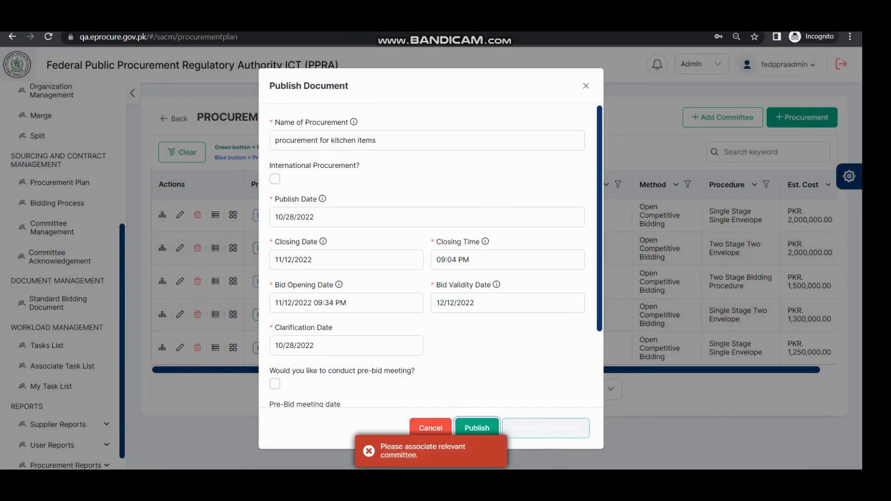
pyautogui.click(430, 428)
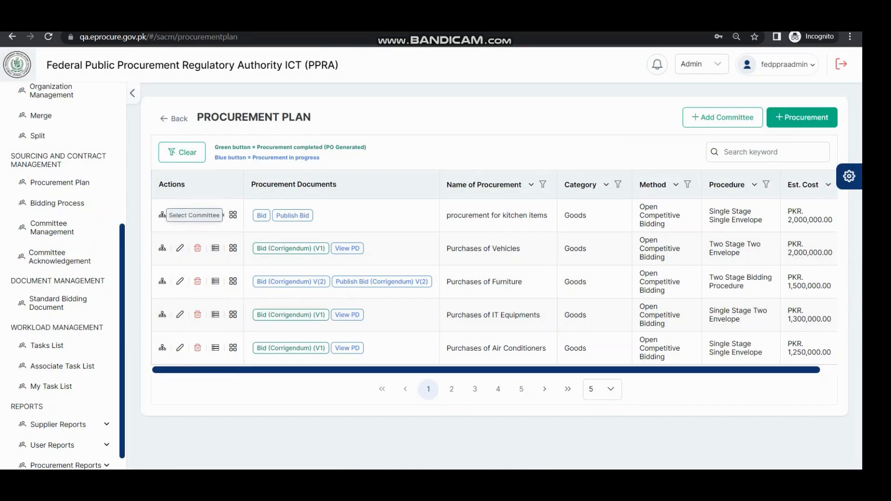
# Associate the "procuring commiitte" with the procurement for kitchen items and save the association
pyautogui.click(162, 215)
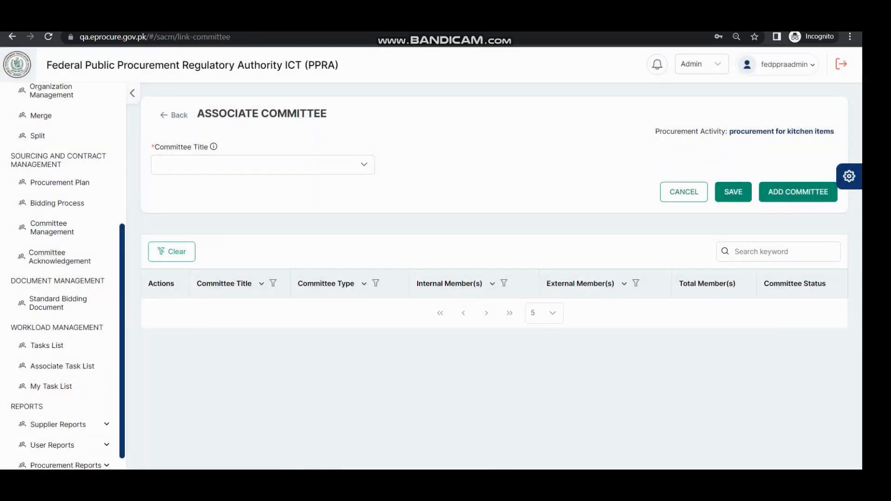
pyautogui.click(263, 165)
pyautogui.scroll(-2, 260, 242)
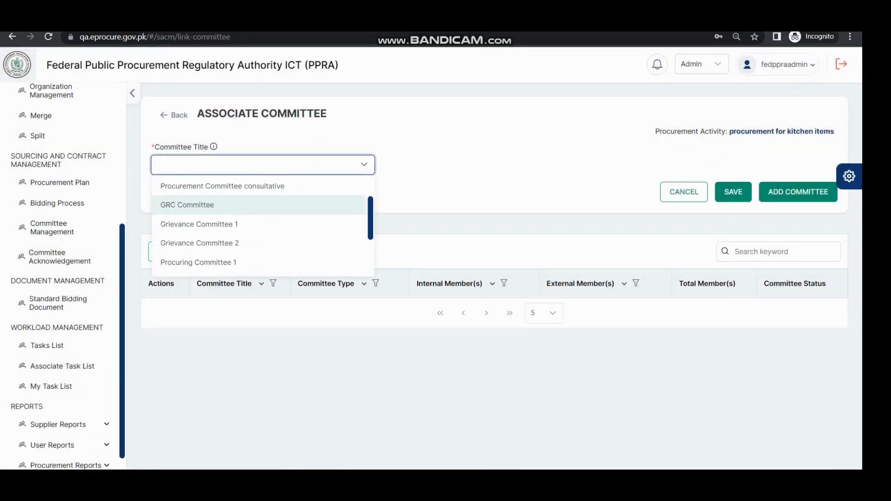
pyautogui.scroll(-2, 260, 203)
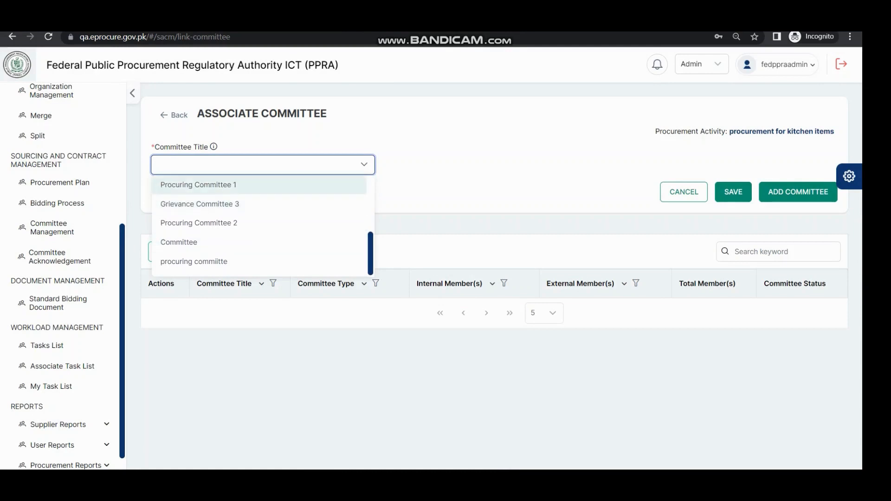
pyautogui.scroll(3, 260, 232)
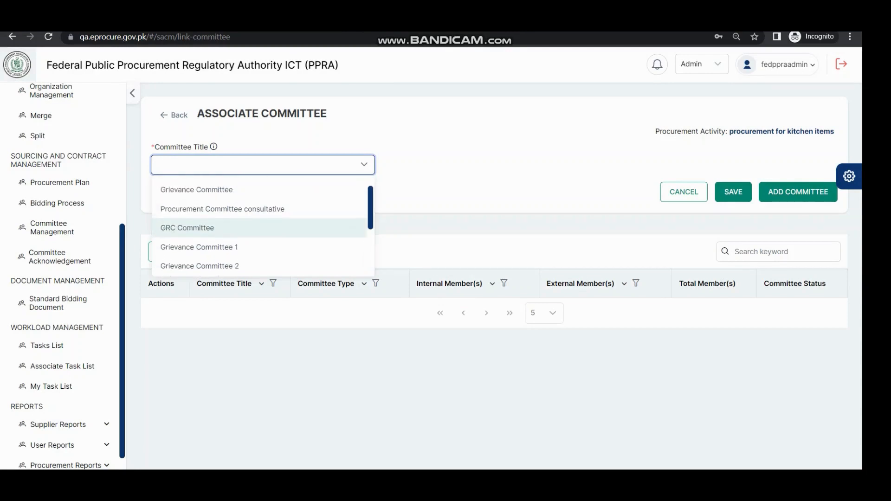
pyautogui.scroll(-2, 260, 232)
pyautogui.scroll(-1, 260, 227)
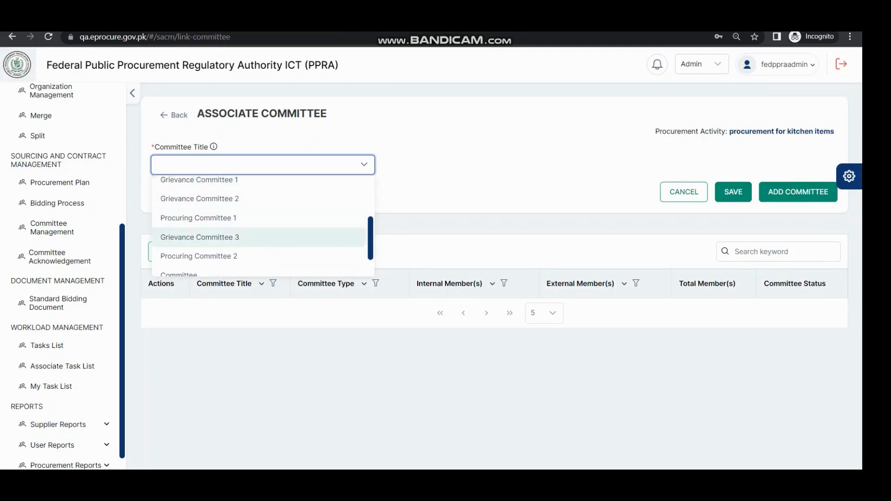
pyautogui.scroll(-2, 260, 228)
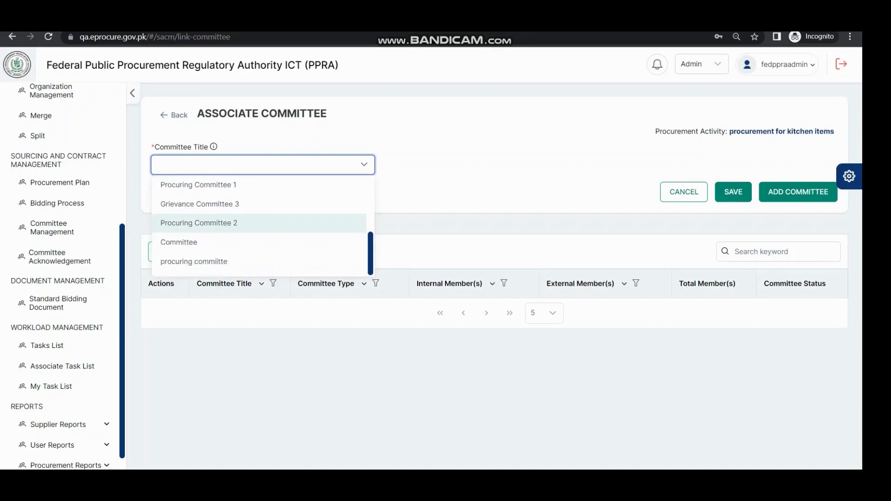
pyautogui.click(195, 262)
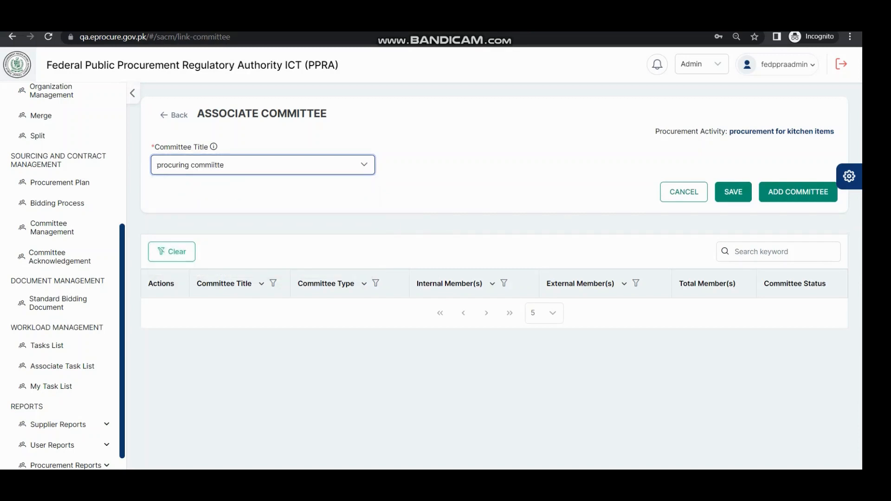
pyautogui.click(733, 192)
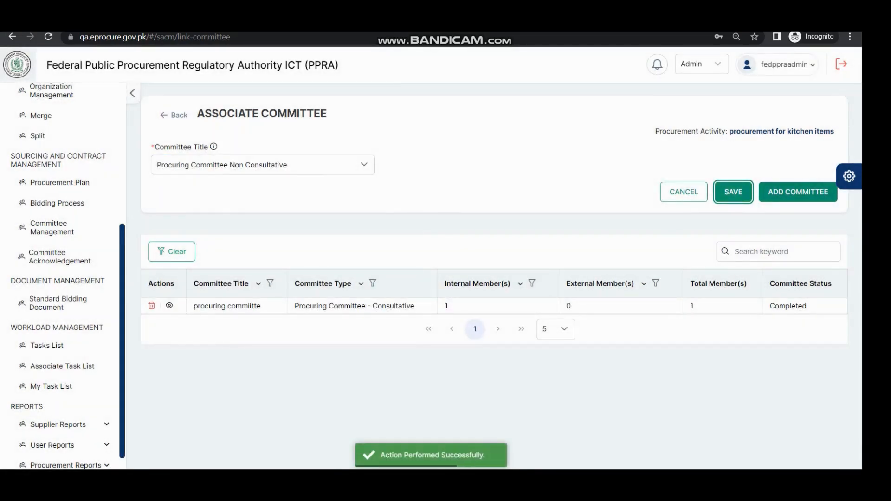
pyautogui.click(798, 192)
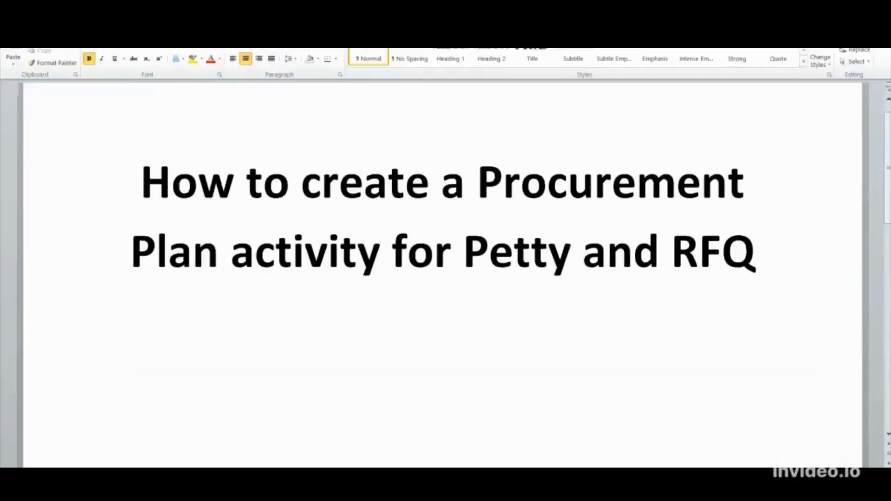
# Switch to the EPADS login page and sign in with the prefilled credentials
pyautogui.hotkey('alt', 'Tab')
pyautogui.hotkey('alt', 'Tab')
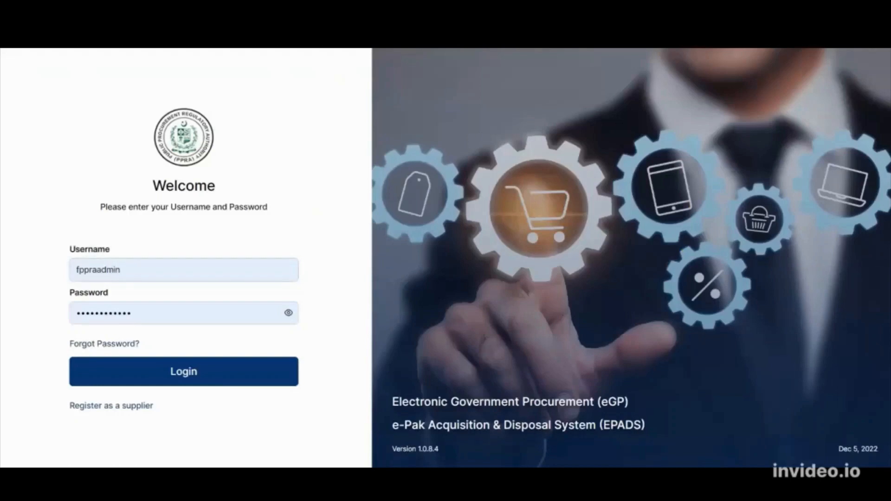
pyautogui.click(184, 371)
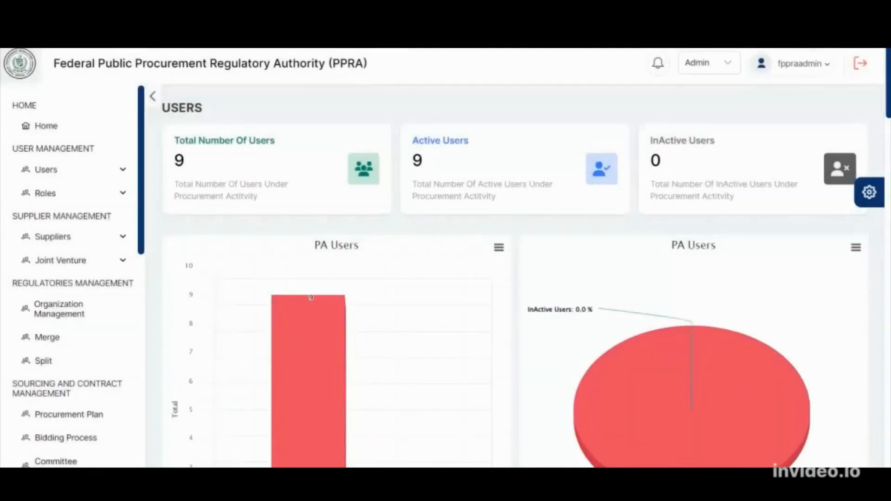
# Open the 2023-2024 Procurement Plan of FPPRA to view its procurements
pyautogui.scroll(-4, 72, 274)
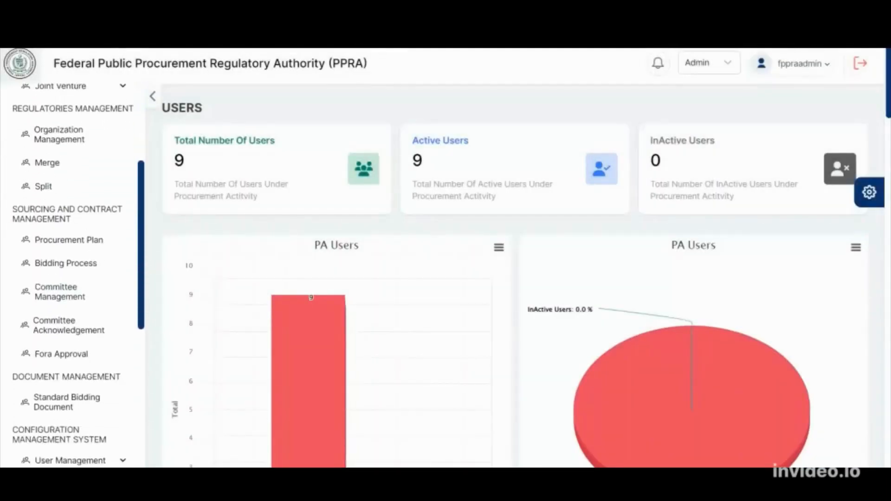
pyautogui.click(69, 240)
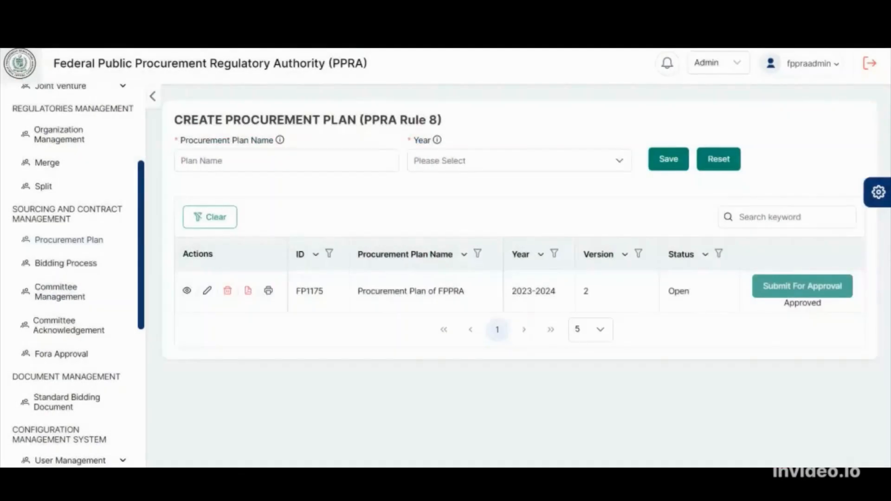
pyautogui.click(186, 290)
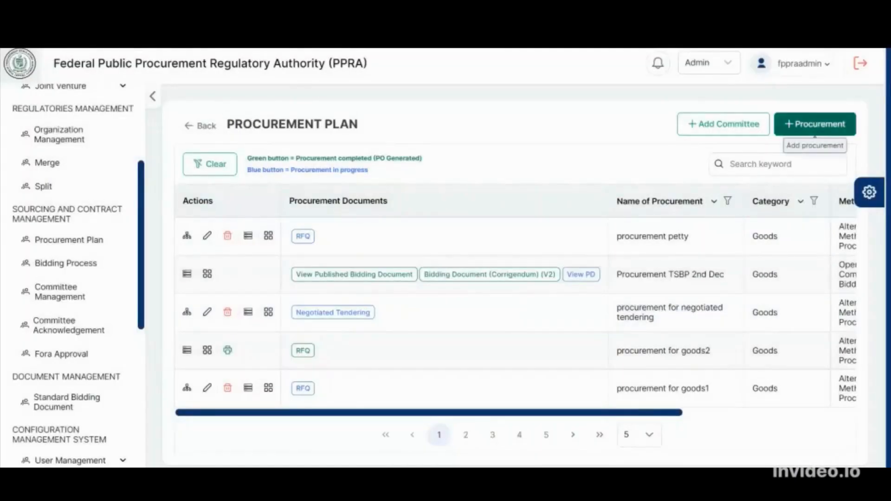
# Add a new planned procurement activity to the plan and name it "Procurement for kitchen items"
pyautogui.click(815, 133)
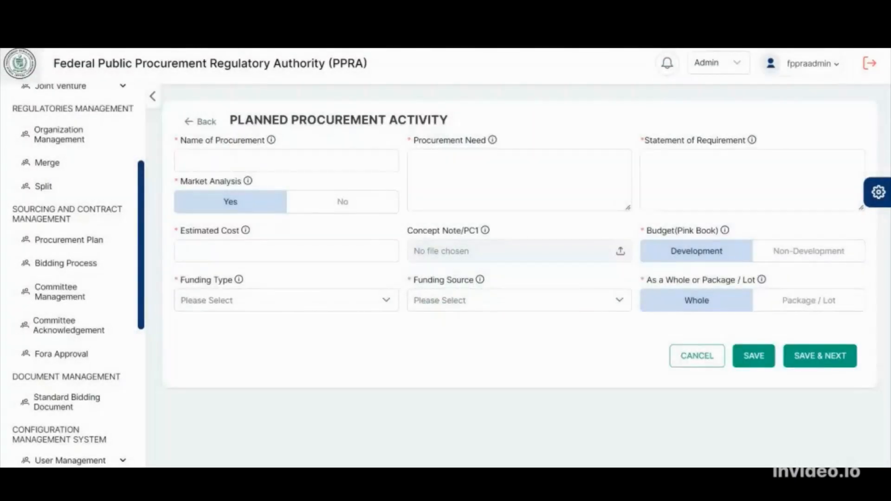
pyautogui.click(286, 160)
pyautogui.write('Pro')
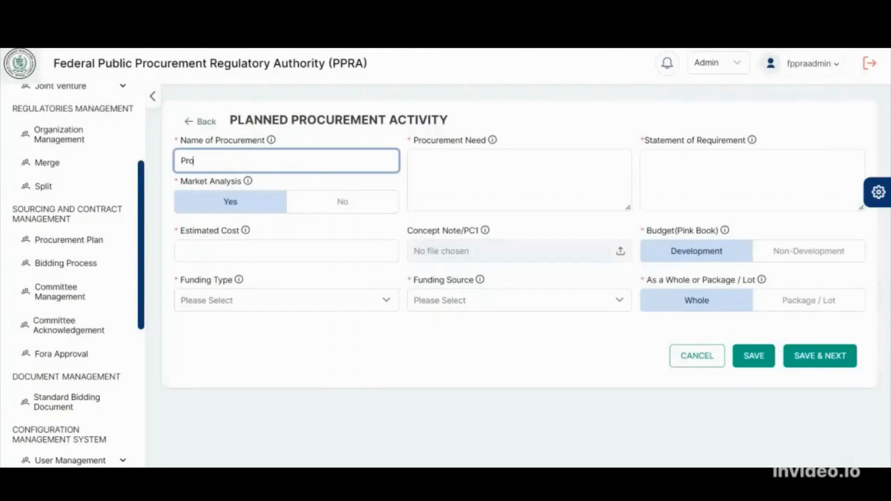
pyautogui.write('curement for kitchen')
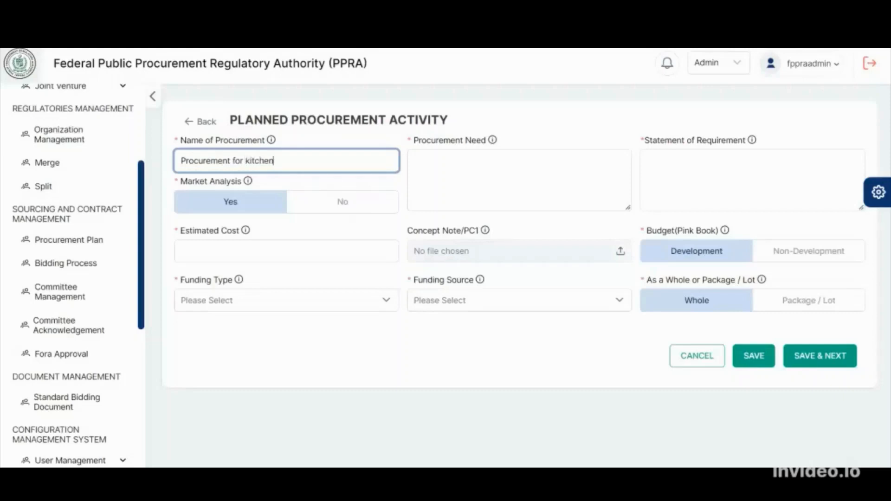
pyautogui.write('  items')
# Enter "for office use" as the procurement need and "cups tea bags" as the statement of requirement
pyautogui.click(613, 193)
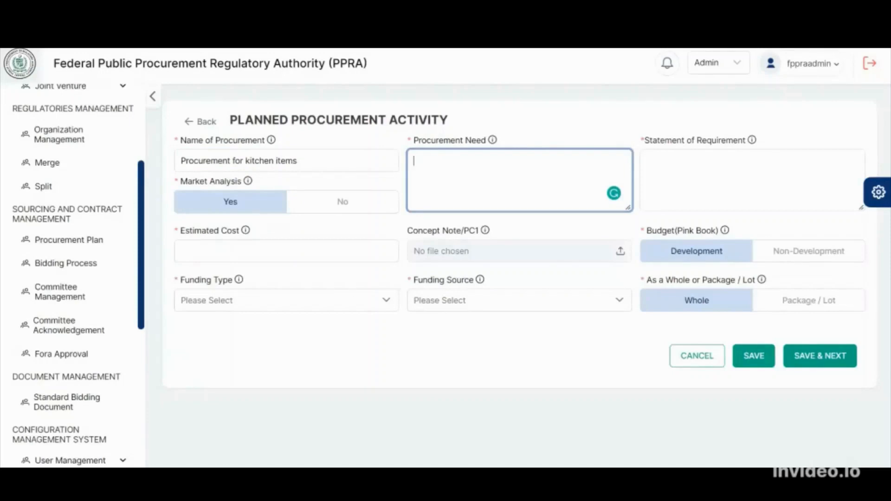
pyautogui.hotkey('alt', 'Tab')
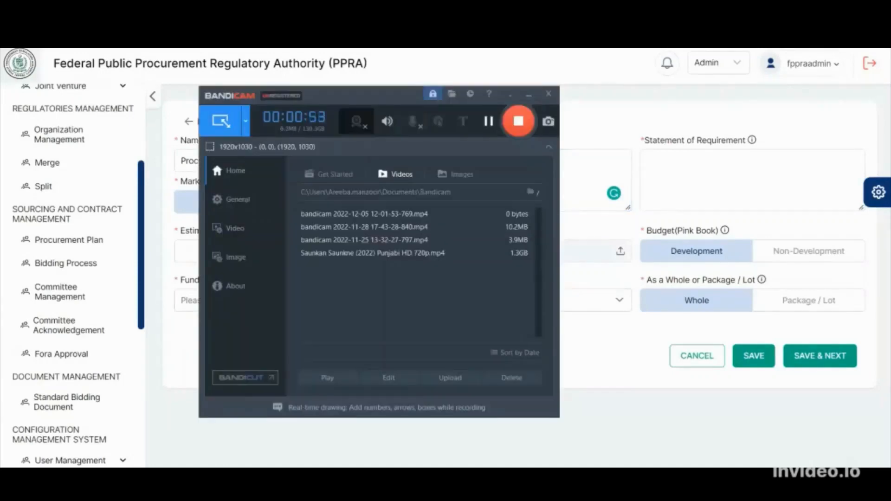
pyautogui.hotkey('alt', 'Tab')
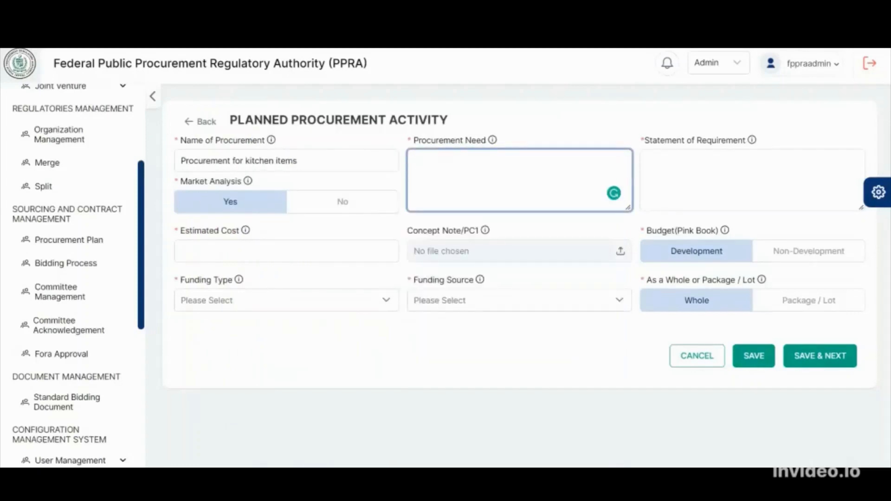
pyautogui.write('for office use')
pyautogui.click(752, 181)
pyautogui.write('c')
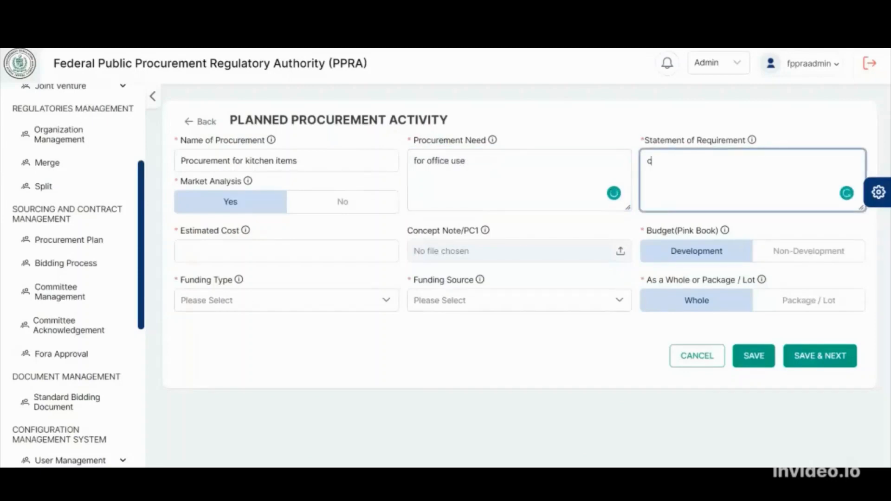
pyautogui.write('ups tea bags')
# Set the kitchen items procurement's estimated cost to 50,000 and its Pink Book budget to Non-Development
pyautogui.click(286, 251)
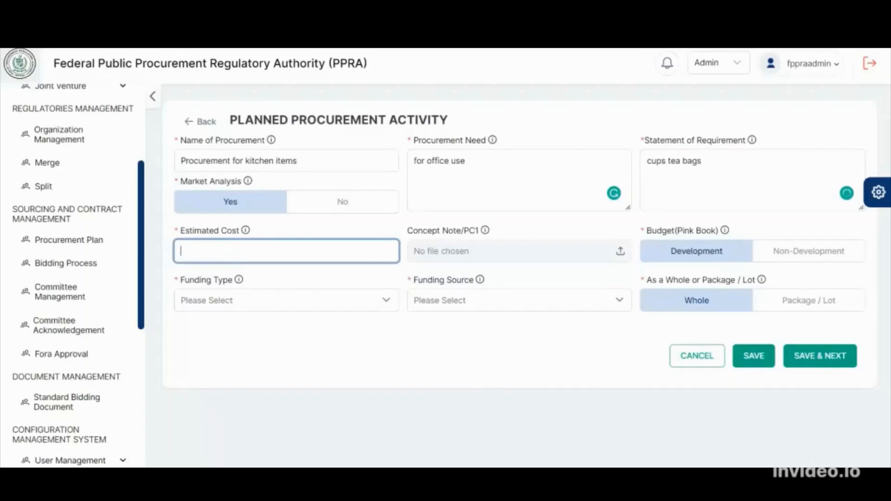
pyautogui.write('50,000')
pyautogui.click(808, 251)
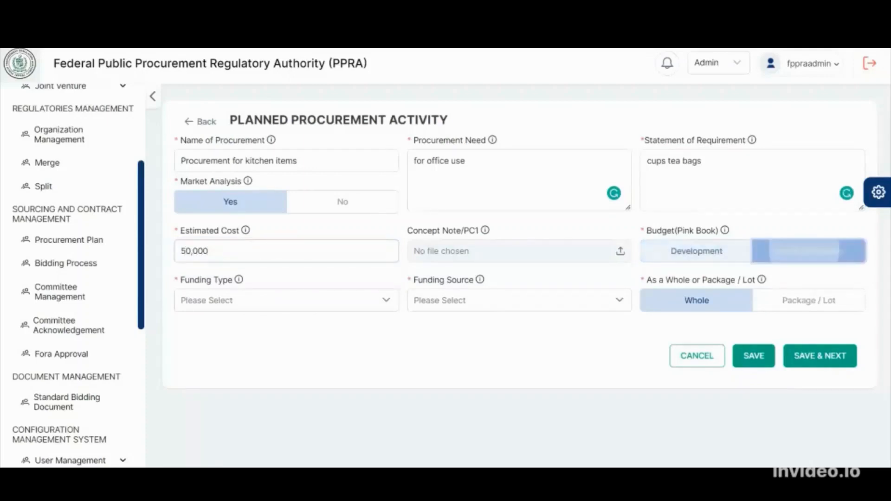
# Set the kitchen items procurement's funding type to Local and funding source to Federal Government, saving and continuing to the procurement method
pyautogui.click(287, 300)
pyautogui.click(211, 366)
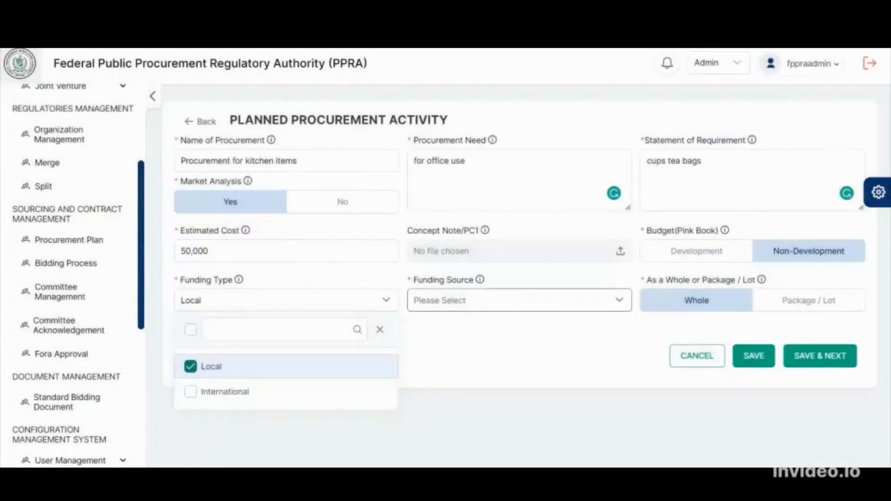
pyautogui.click(519, 301)
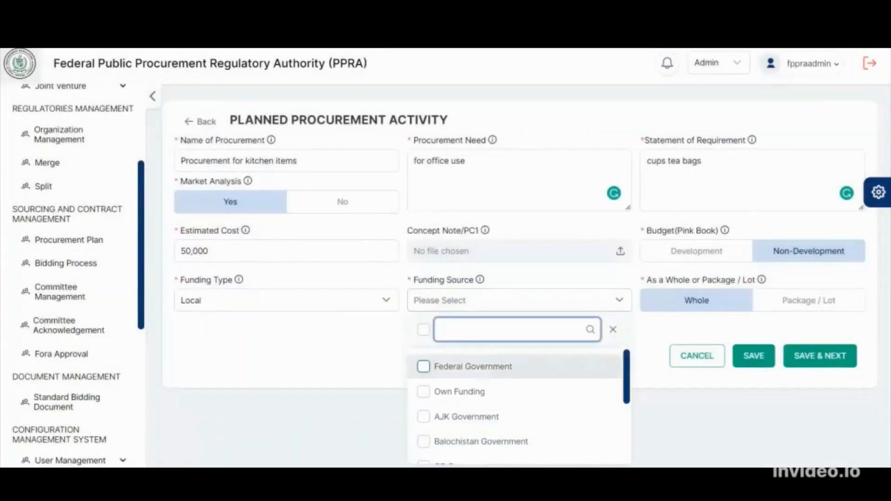
pyautogui.click(473, 366)
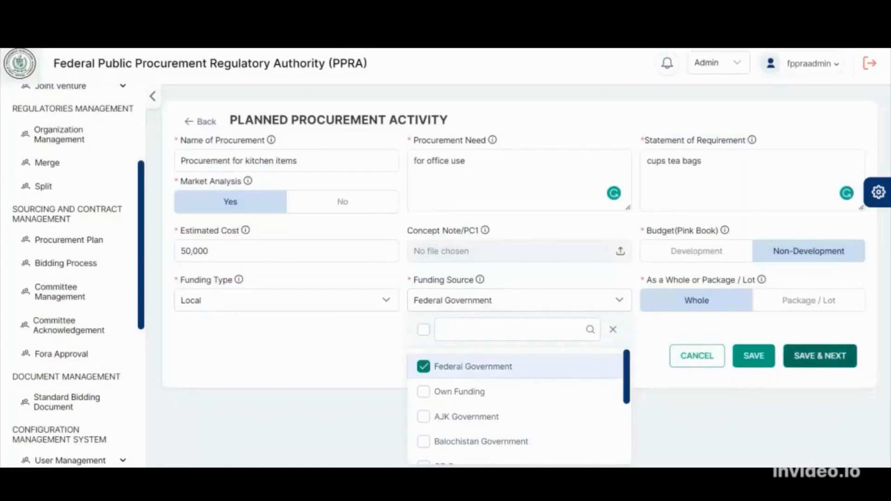
pyautogui.click(820, 356)
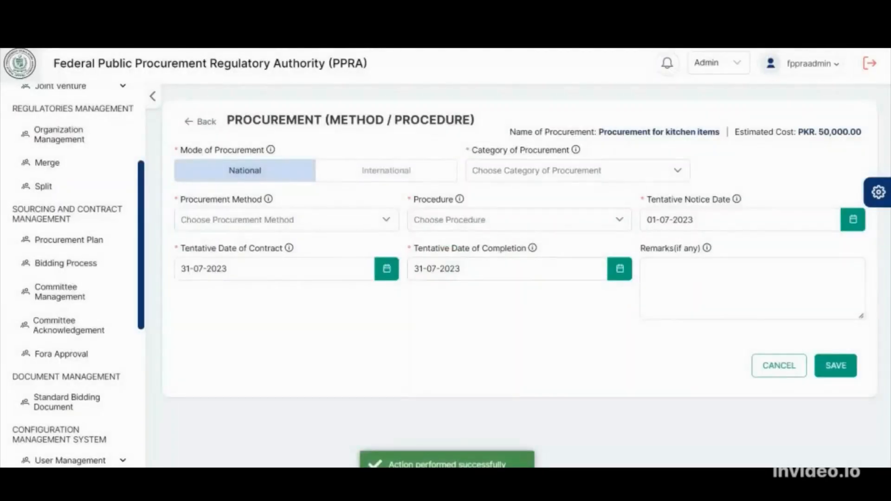
# Set the category to Goods, the method to Alternative Method of Procurement and the procedure to Petty Purchase, and save the procurement
pyautogui.click(577, 171)
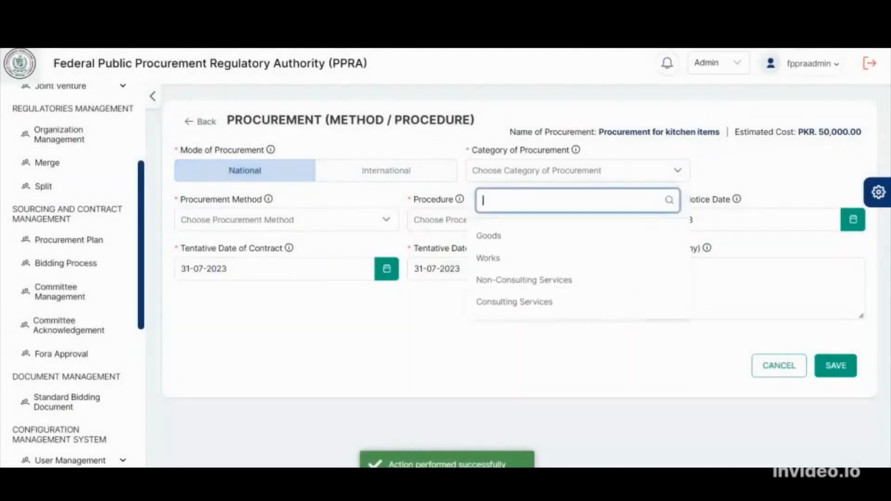
pyautogui.click(488, 236)
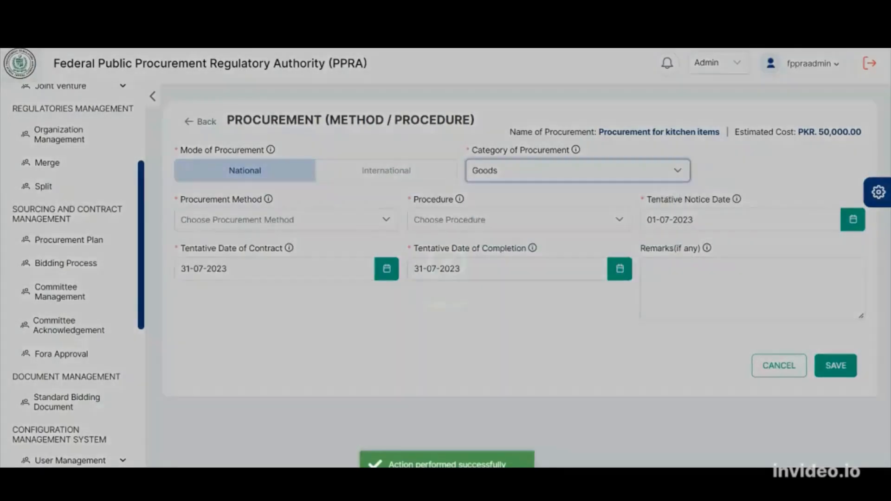
pyautogui.click(286, 220)
pyautogui.click(252, 285)
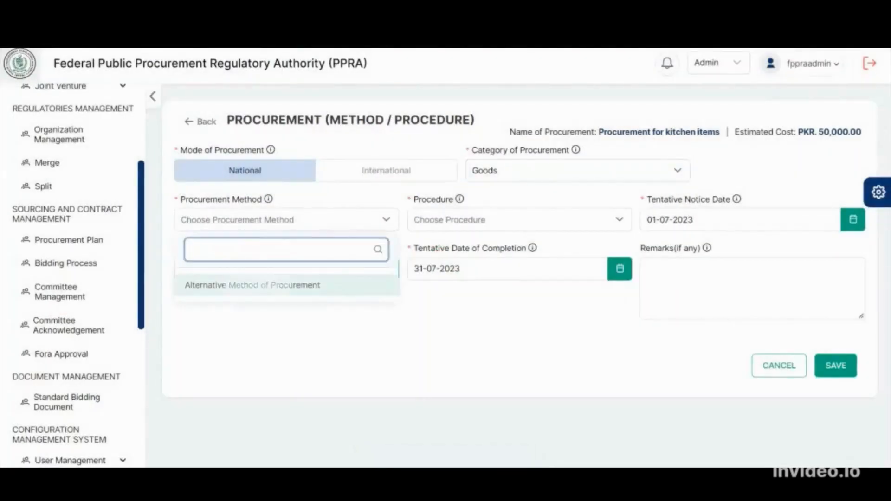
pyautogui.click(520, 220)
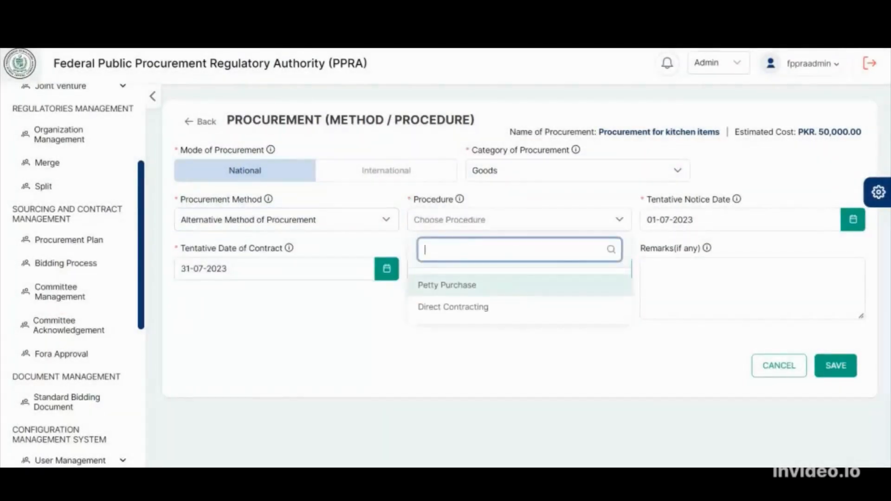
pyautogui.click(446, 285)
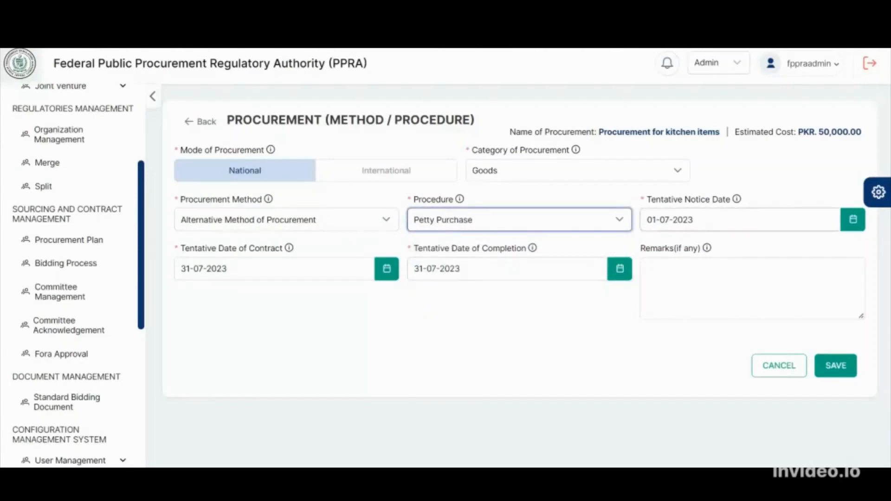
pyautogui.click(836, 365)
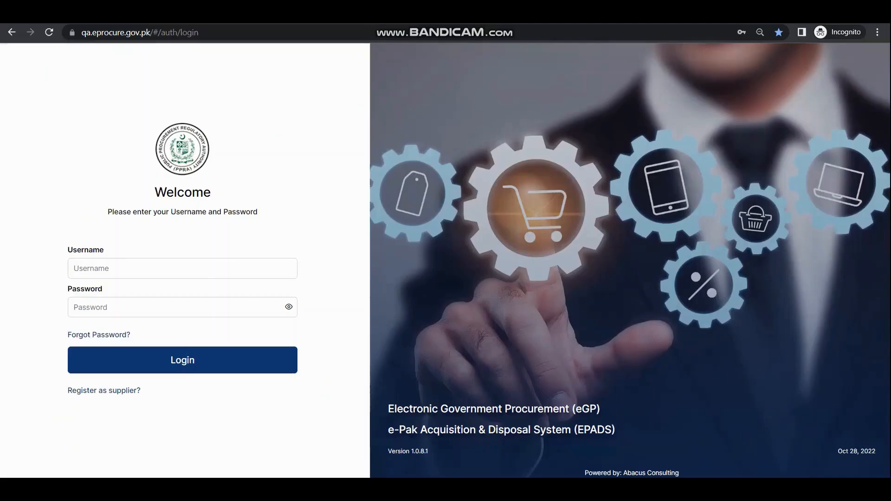
# Log in with the federal PPRA administrator's username and saved account password
pyautogui.click(182, 269)
pyautogui.write('fedppraadmin')
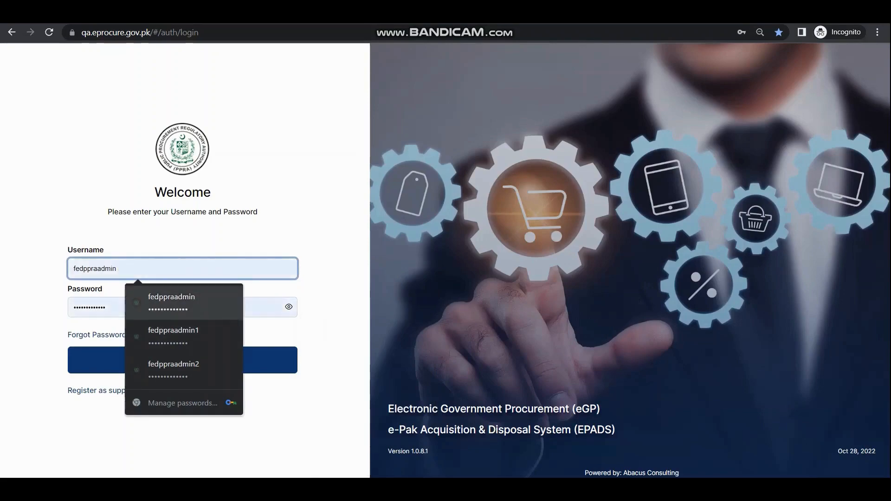
pyautogui.click(181, 303)
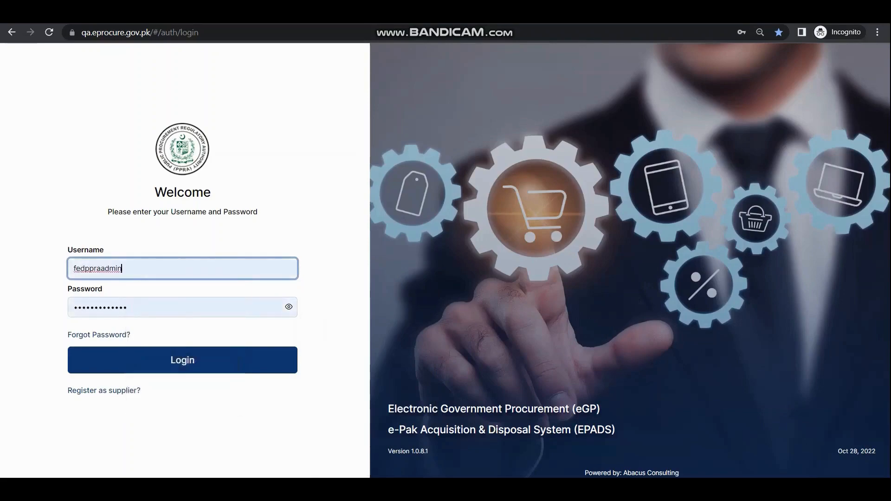
pyautogui.click(180, 360)
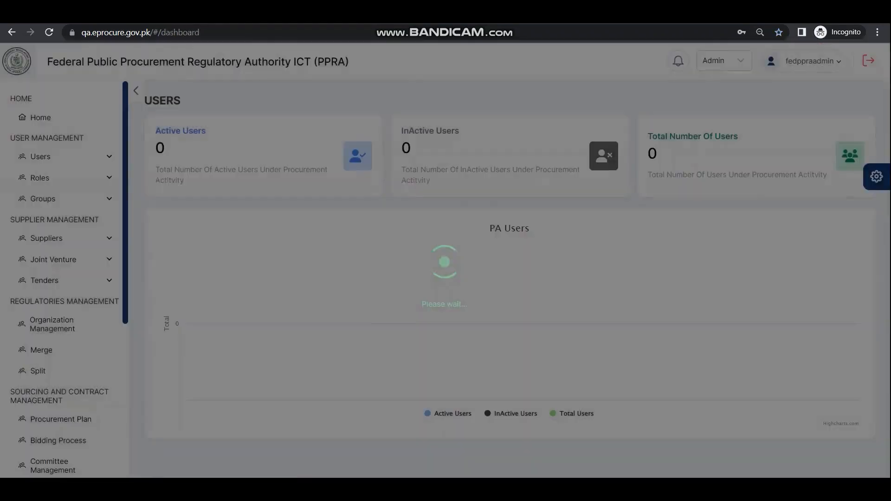
# Open the list of Standard Bidding Document templates
pyautogui.scroll(-2, 58, 384)
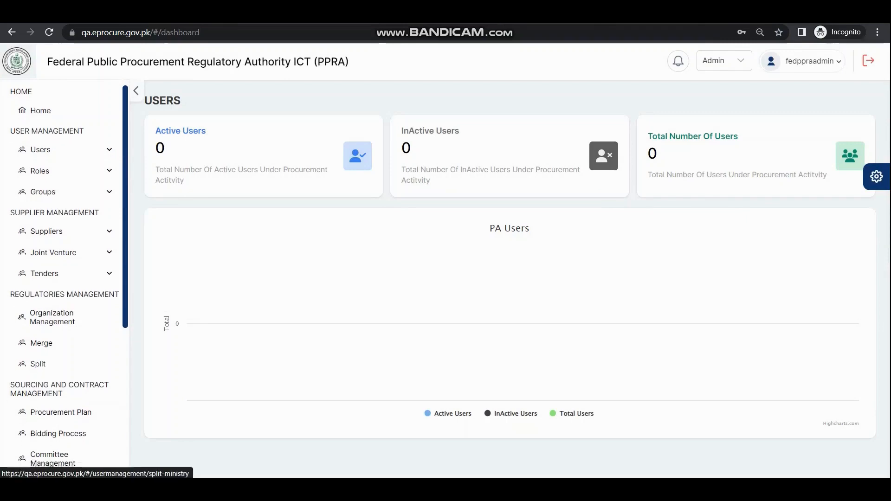
pyautogui.scroll(-3, 58, 374)
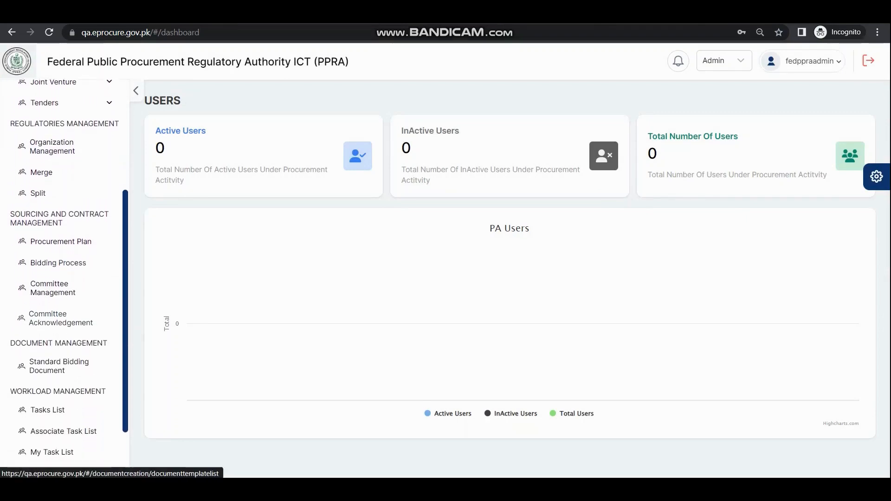
pyautogui.click(59, 365)
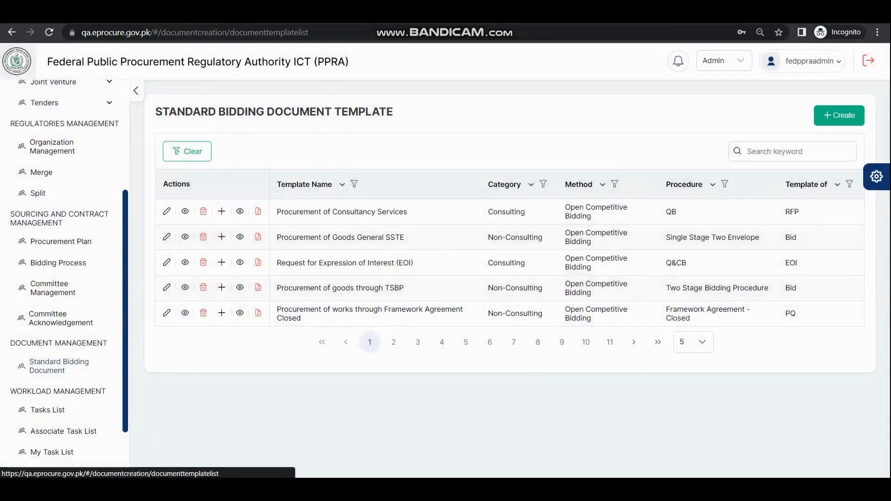
# Create and save a standard bidding document template named "Procurement for single stage single envelope"
pyautogui.click(839, 115)
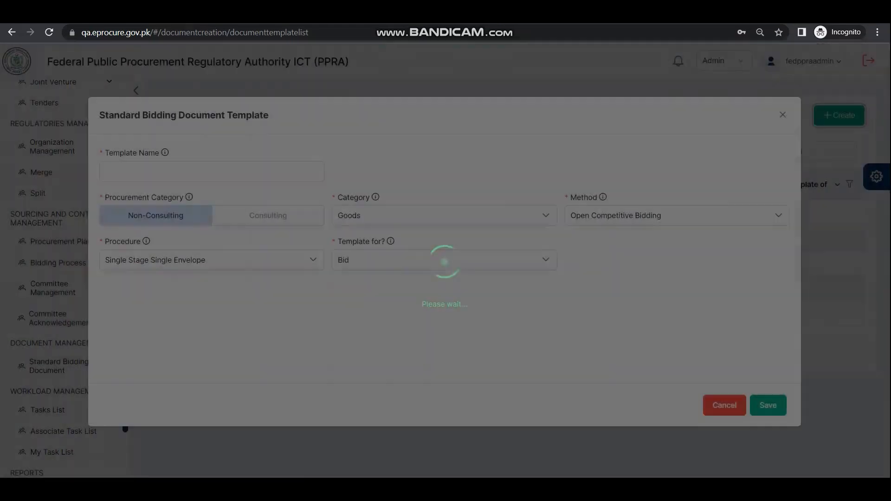
pyautogui.click(212, 172)
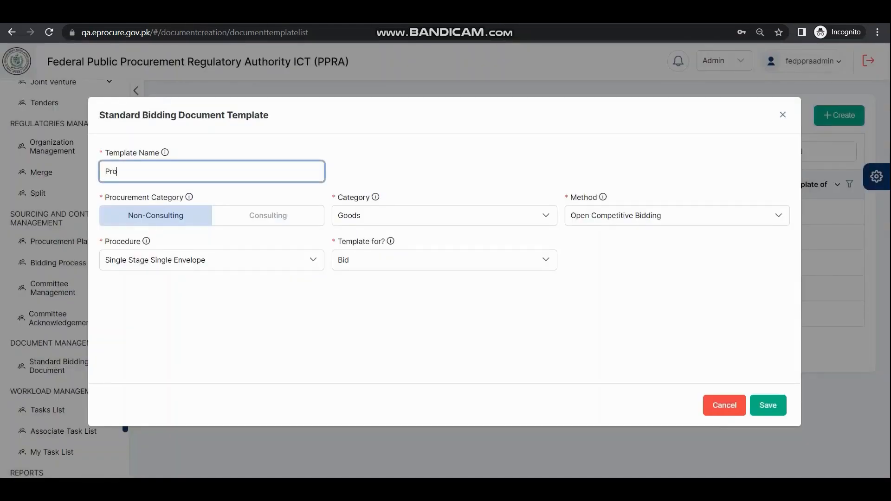
pyautogui.write('Procurement for single stage single env')
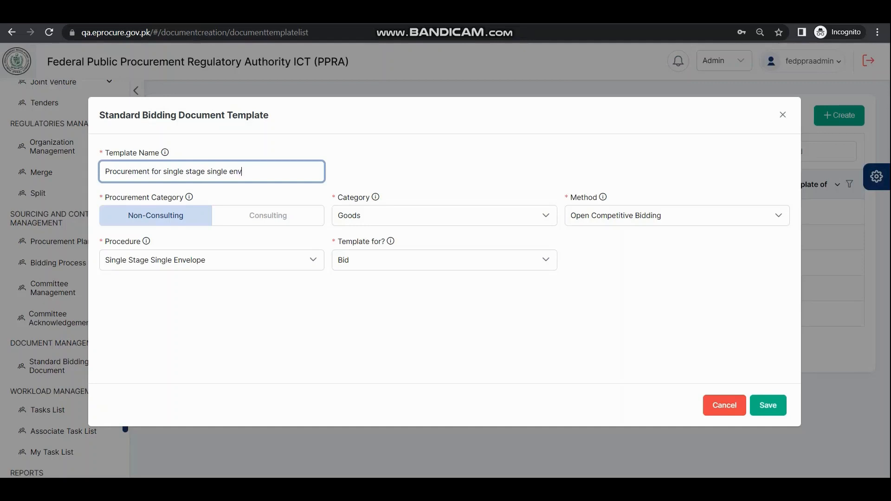
pyautogui.write('elope')
pyautogui.click(768, 405)
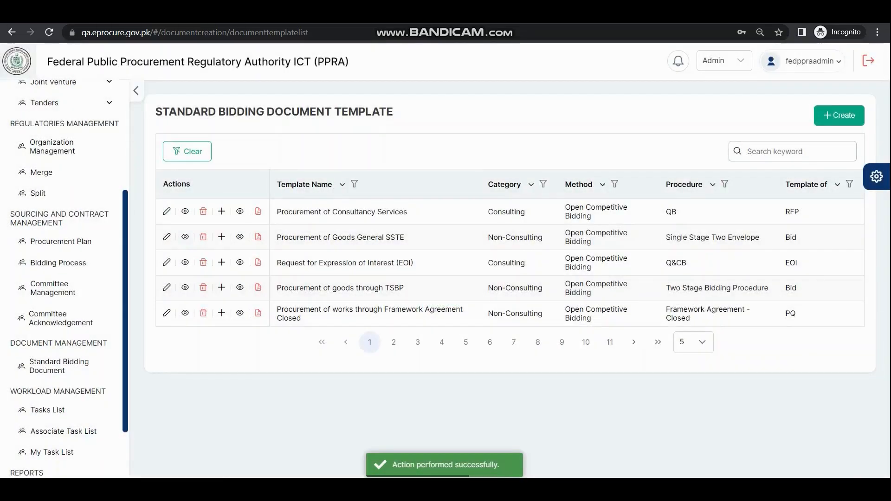
# Show 100 templates per page and open the sections of the "Procurement for single stage single envelope" template
pyautogui.click(693, 342)
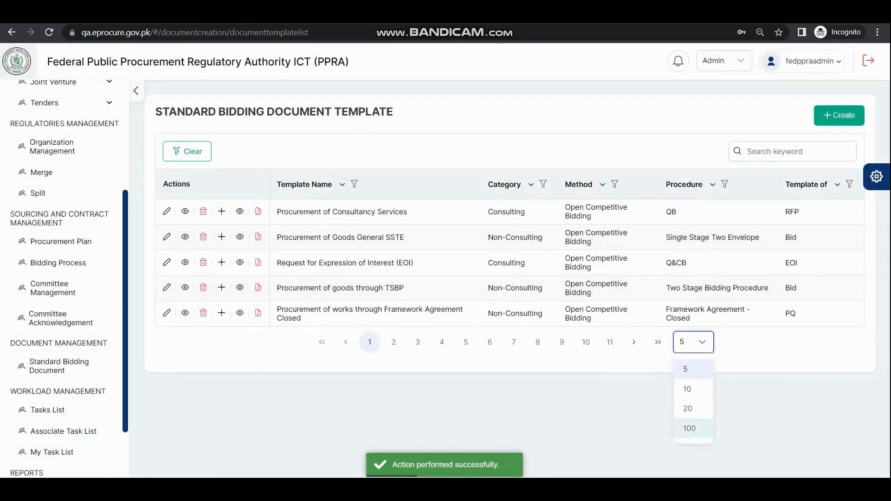
pyautogui.click(689, 429)
pyautogui.scroll(-20, 506, 279)
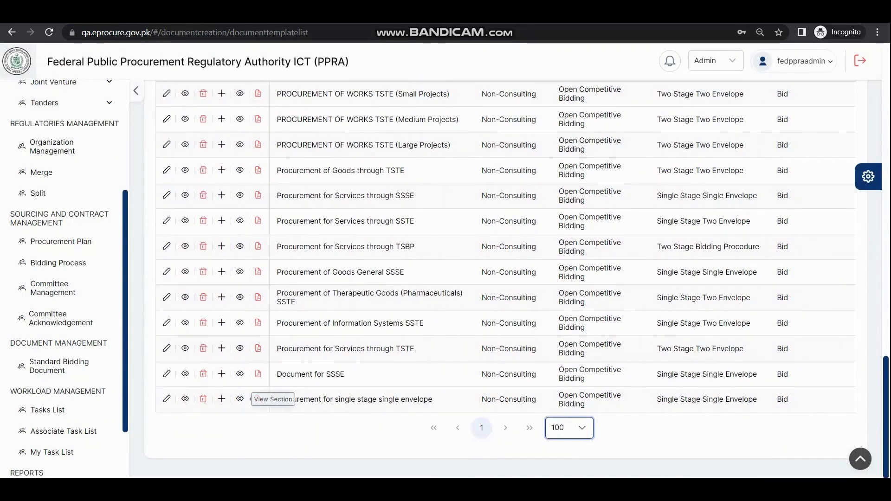
pyautogui.click(221, 399)
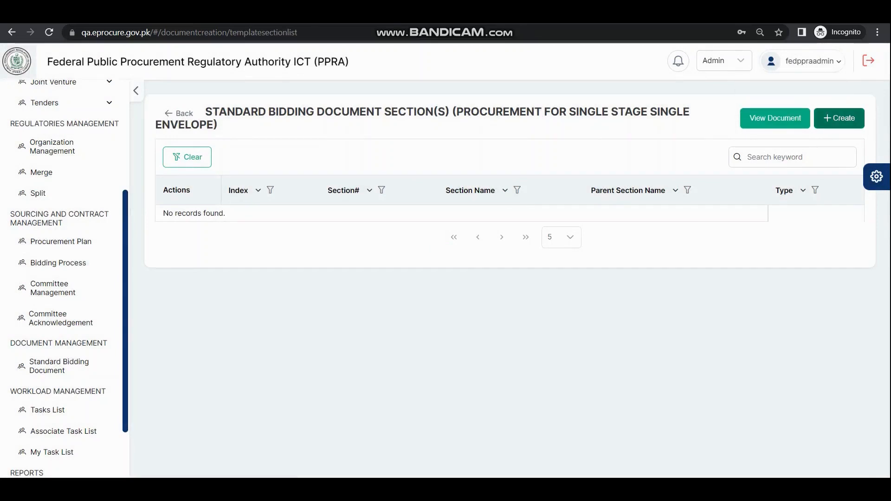
# Add a new section to the template with section number 1 and the name "Introduction"
pyautogui.click(839, 117)
pyautogui.click(121, 158)
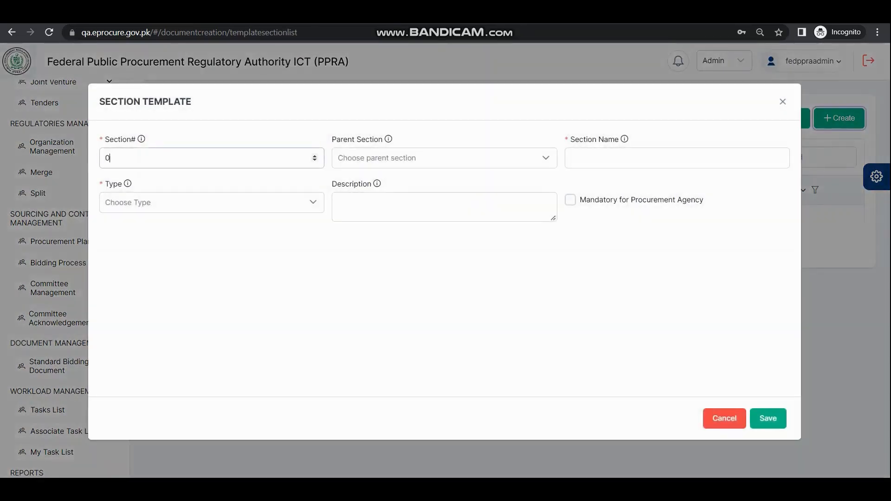
pyautogui.press('BackSpace')
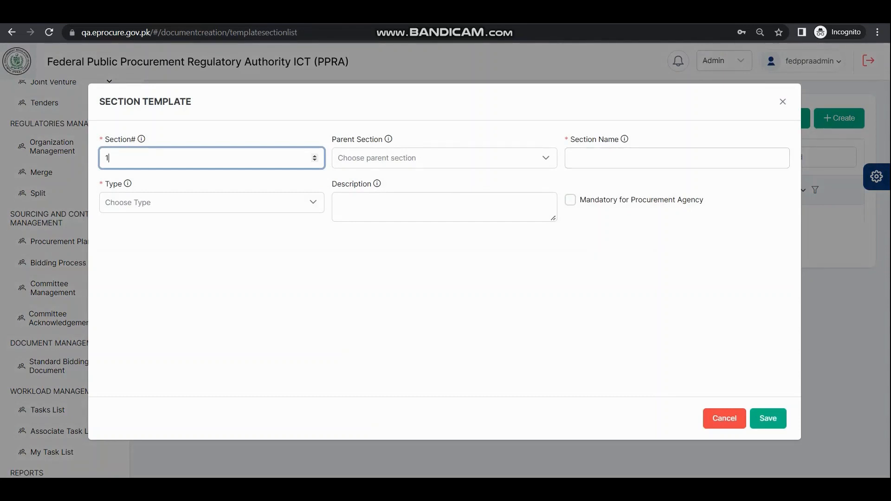
pyautogui.click(626, 157)
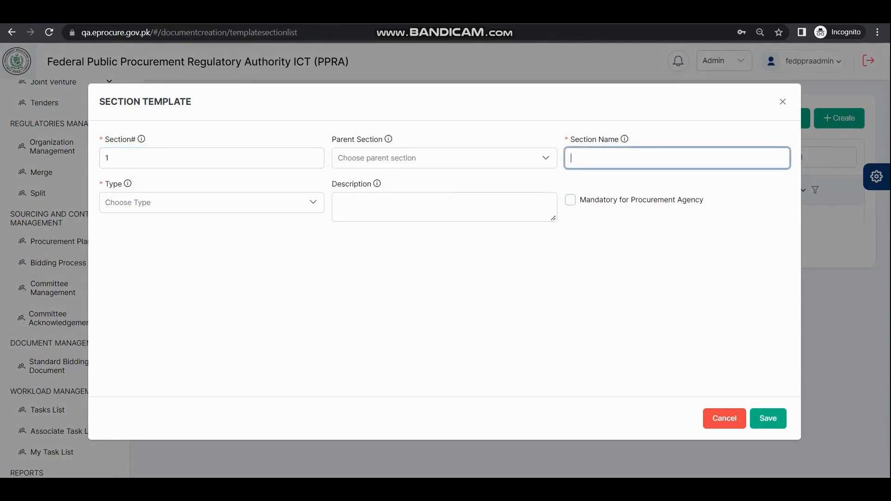
pyautogui.write('Introductio')
pyautogui.write('n')
# Make the Introduction section a Text type containing "section here", mark it mandatory for the procurement agency and save it
pyautogui.click(185, 202)
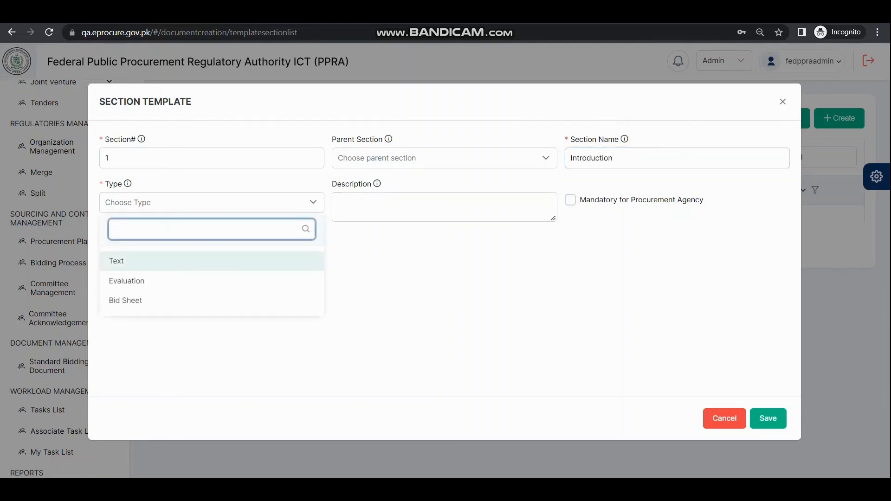
pyautogui.click(114, 258)
pyautogui.click(111, 281)
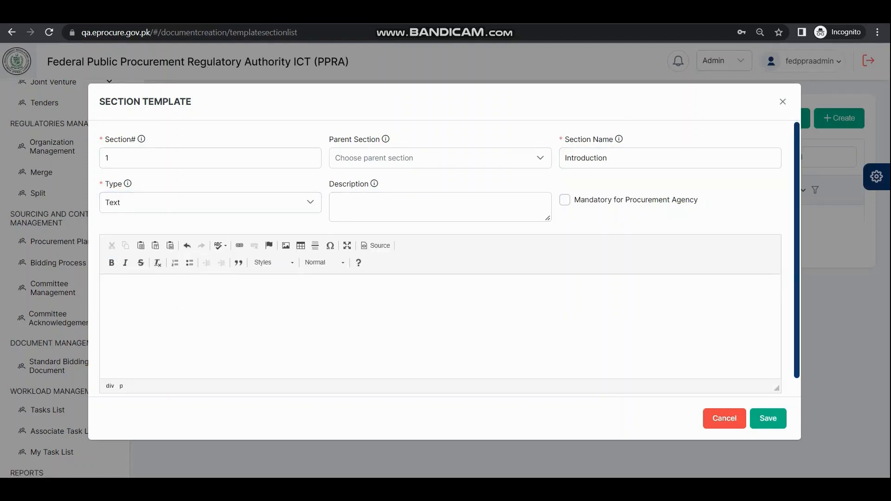
pyautogui.write('section here')
pyautogui.click(565, 200)
pyautogui.click(768, 418)
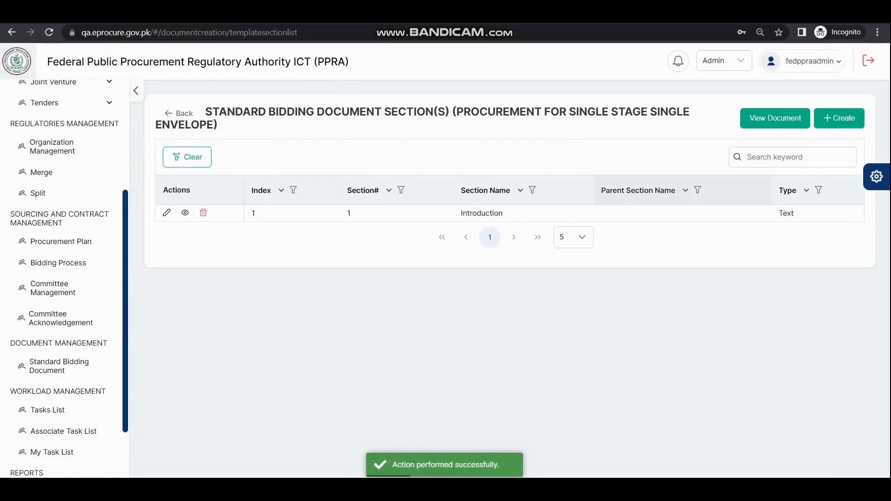
pyautogui.click(839, 118)
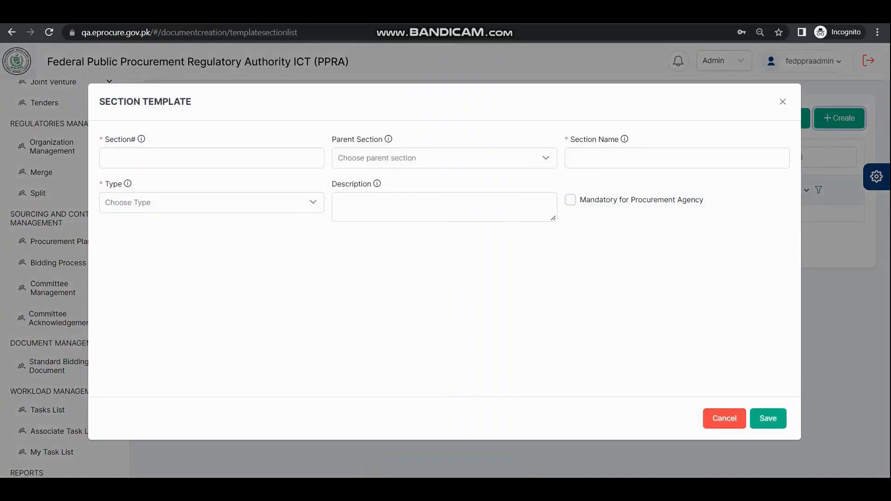
pyautogui.click(726, 418)
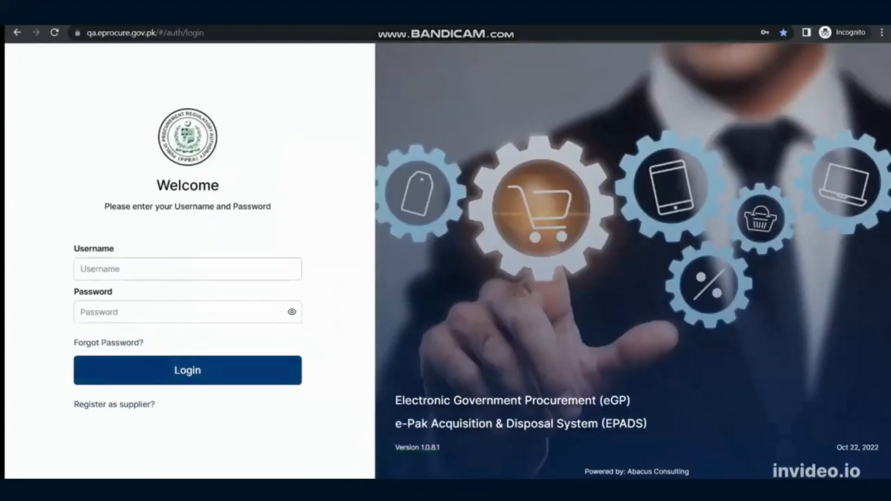
# Log in to the universaltech supplier account with its username and saved account password
pyautogui.click(188, 269)
pyautogui.write('uni')
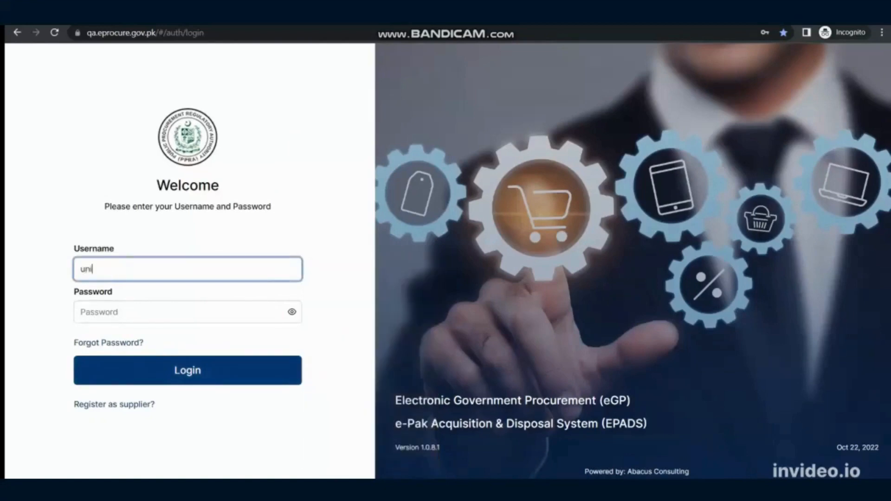
pyautogui.write('versaltech')
pyautogui.press('Tab')
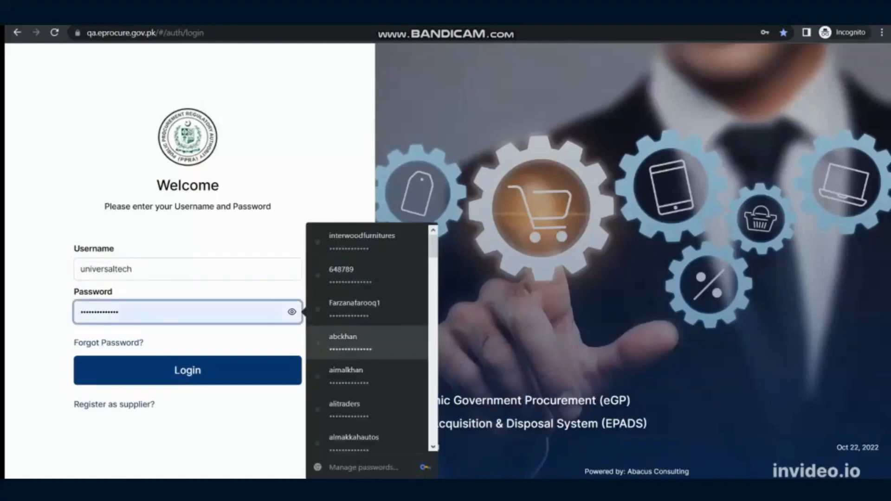
pyautogui.click(354, 309)
pyautogui.click(188, 370)
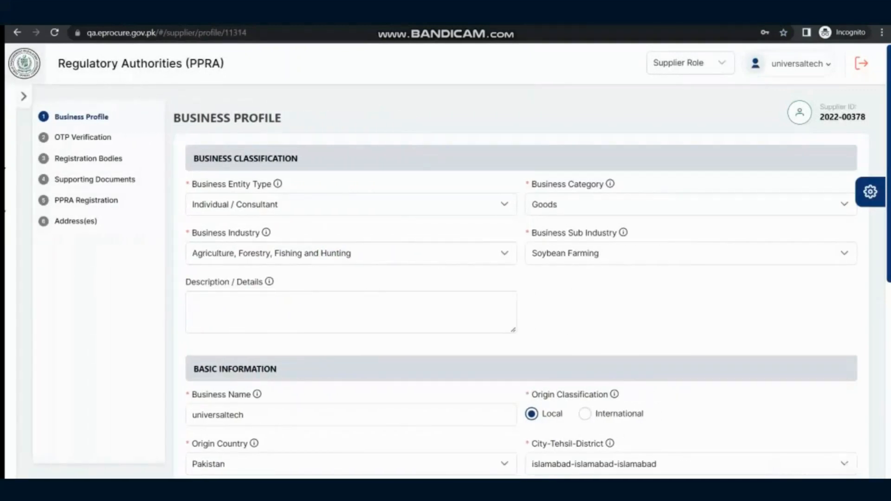
pyautogui.click(800, 64)
pyautogui.moveTo(801, 64)
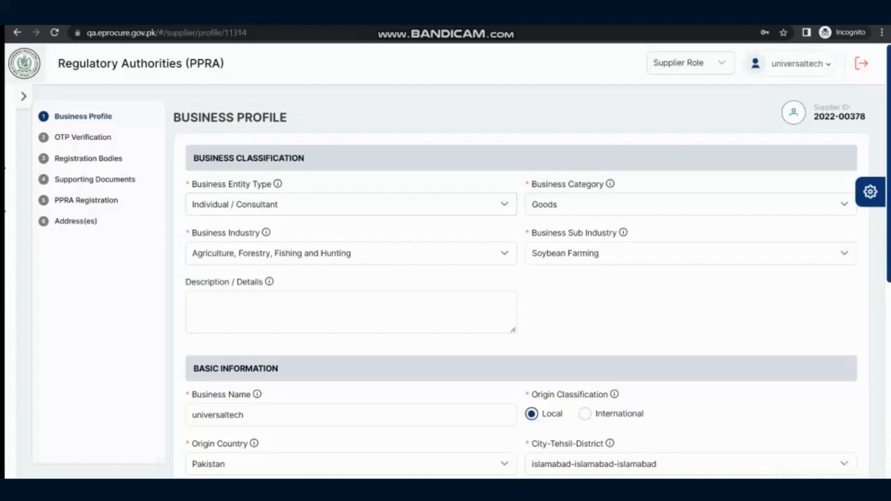
# Switch the business entity type to Limited (Public – by Company) and back to Individual / Consultant
pyautogui.moveTo(277, 184)
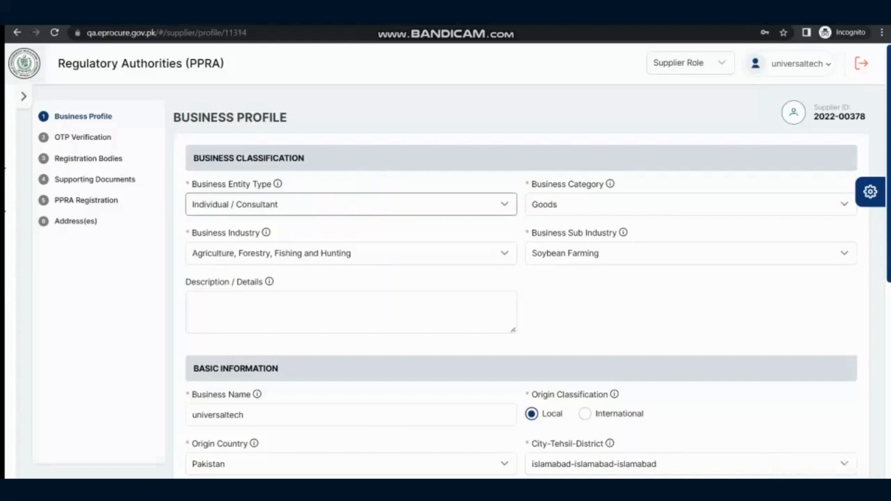
pyautogui.click(350, 204)
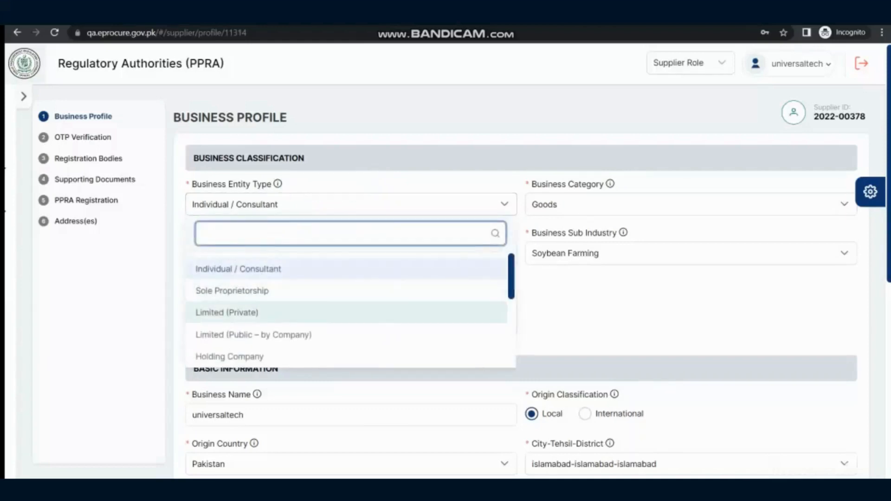
pyautogui.scroll(-3, 348, 306)
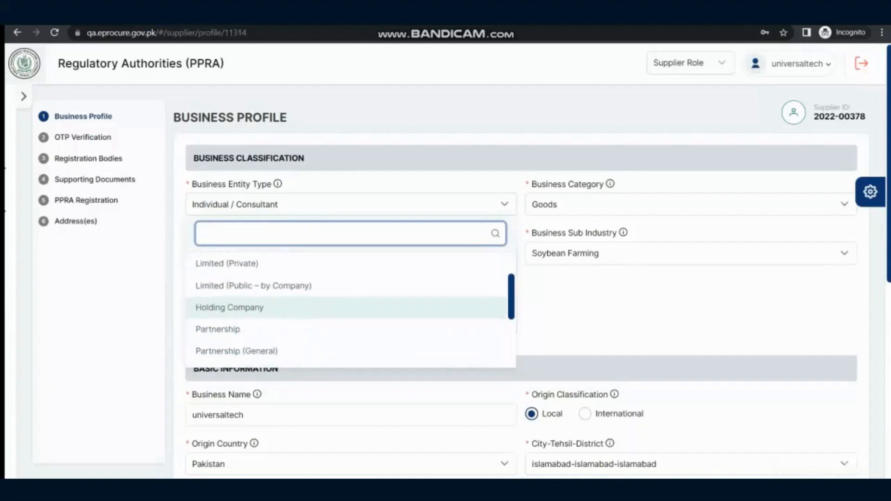
pyautogui.scroll(-3, 348, 306)
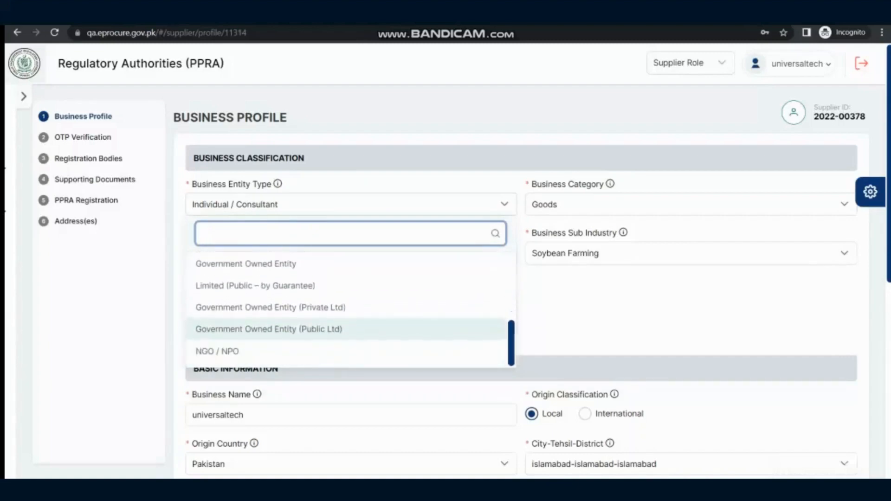
pyautogui.scroll(6, 348, 307)
pyautogui.click(254, 335)
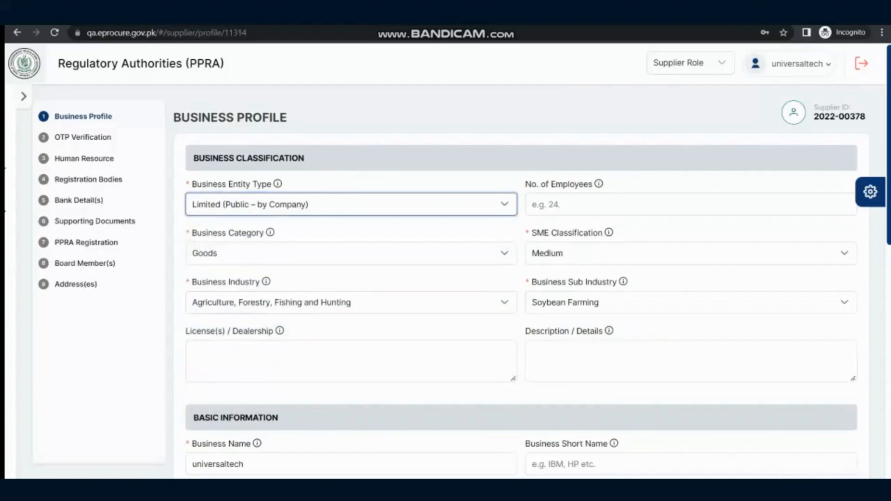
pyautogui.click(351, 205)
pyautogui.click(238, 269)
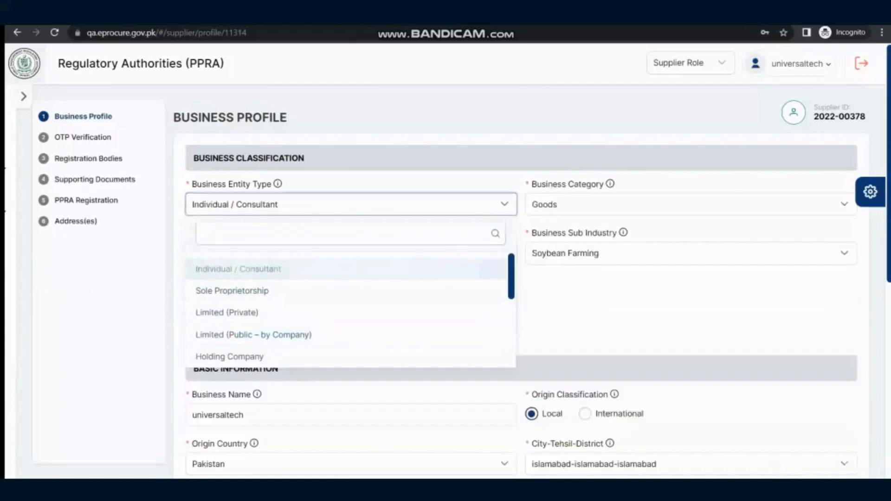
# Add Services and Works to the business category alongside Goods
pyautogui.click(690, 204)
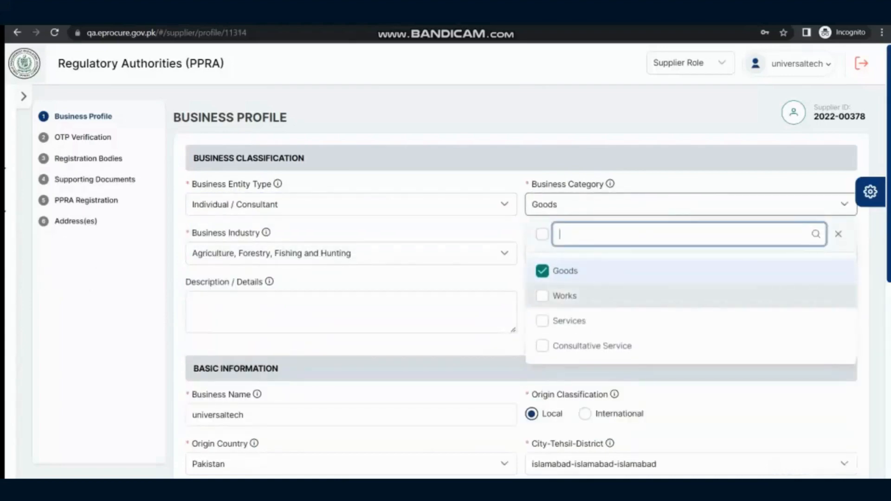
pyautogui.click(568, 321)
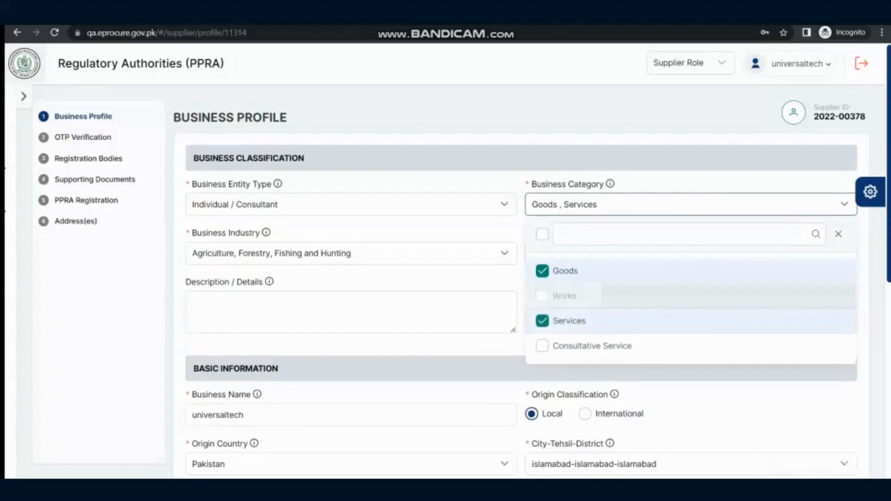
pyautogui.click(565, 295)
pyautogui.click(520, 345)
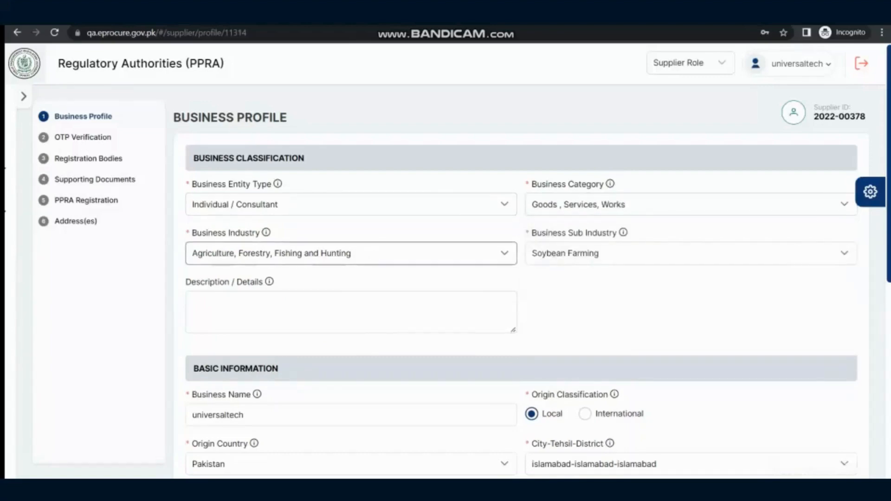
# Examine the options available for the business industry and the business sub industry without changing either selection
pyautogui.click(351, 253)
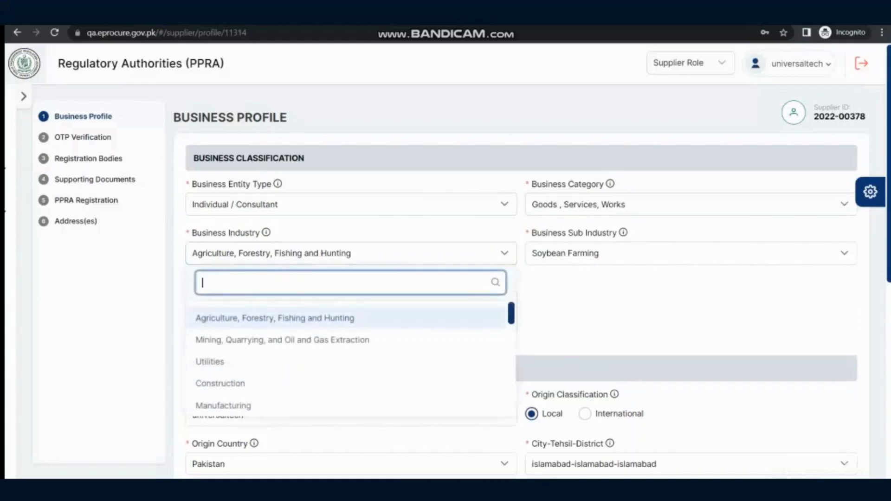
pyautogui.scroll(-1, 345, 366)
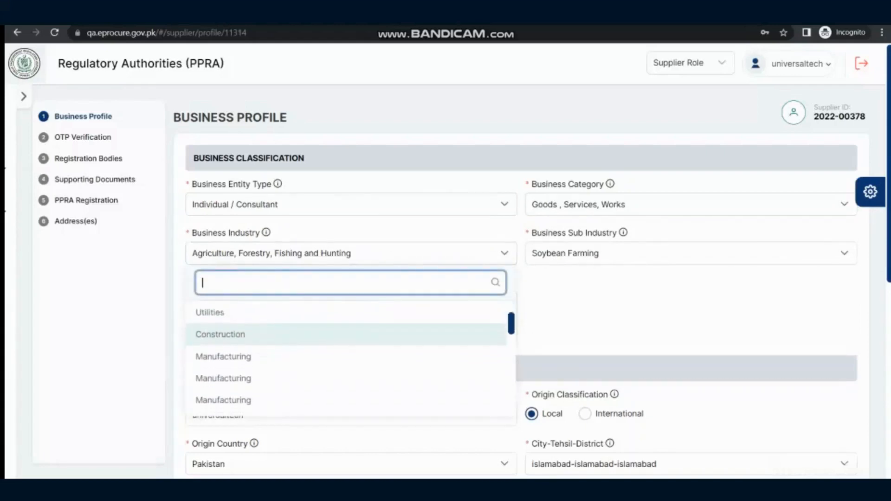
pyautogui.scroll(-5, 346, 379)
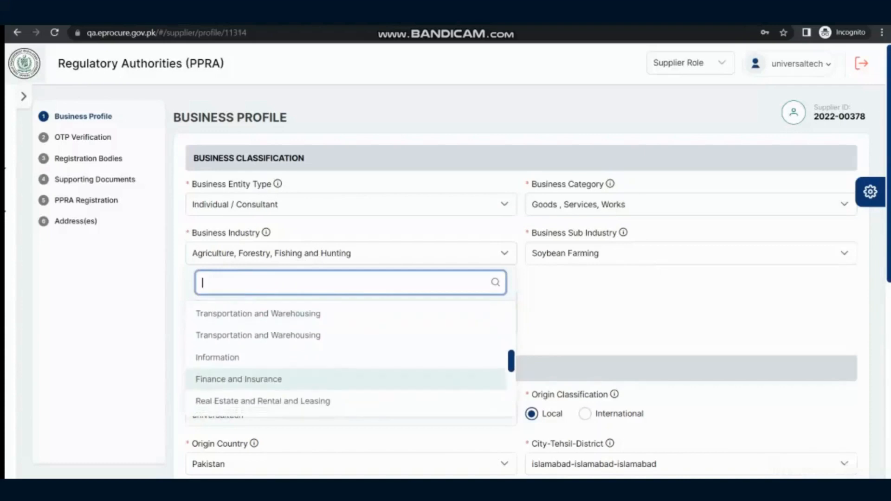
pyautogui.scroll(-1, 346, 367)
pyautogui.scroll(3, 346, 367)
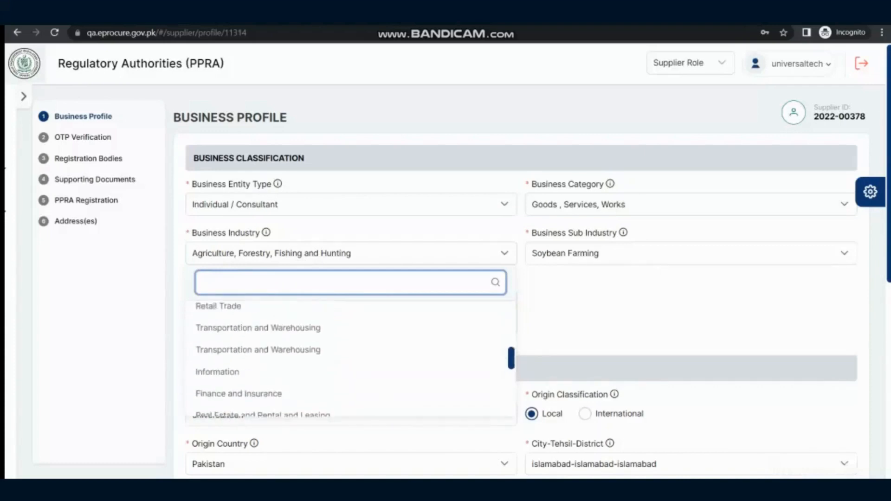
pyautogui.click(604, 304)
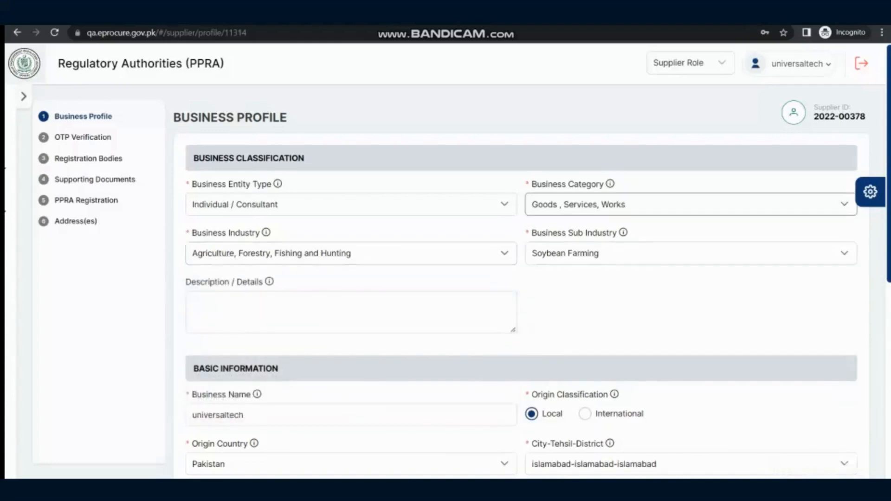
pyautogui.click(569, 253)
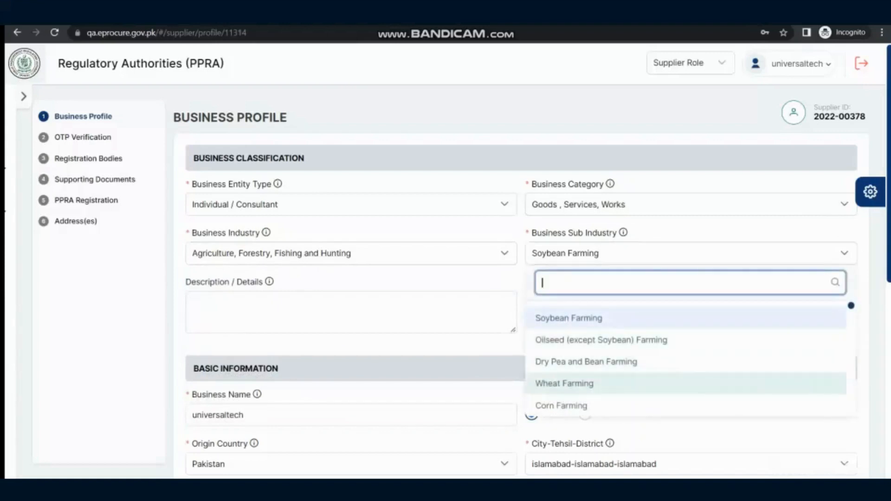
pyautogui.scroll(-4, 687, 371)
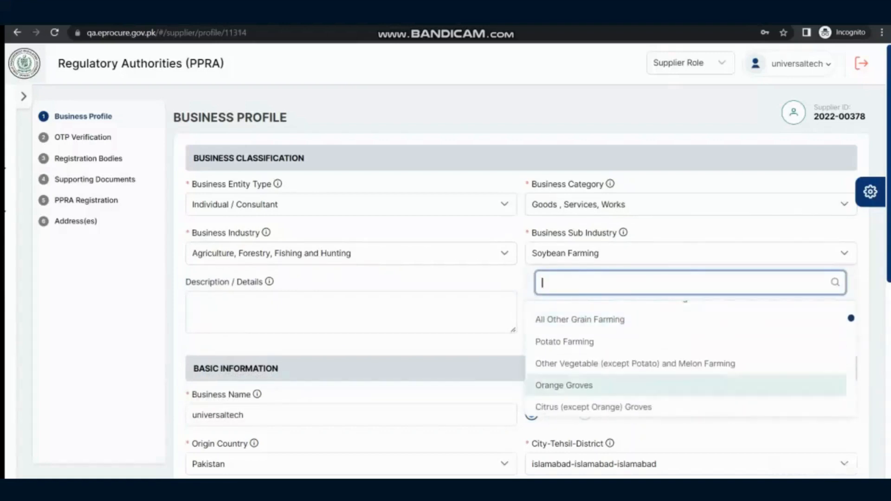
pyautogui.click(487, 346)
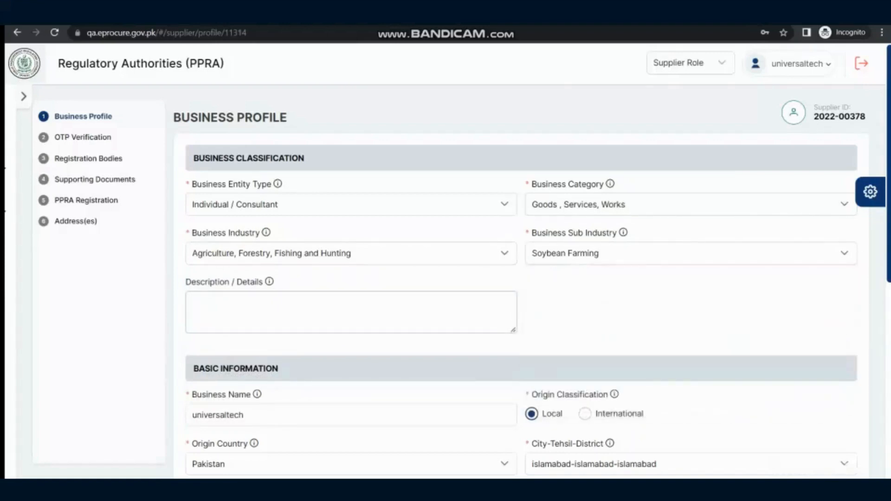
# Examine the description and basic information fields, including the choices for origin country and City-Tehsil-District
pyautogui.click(351, 312)
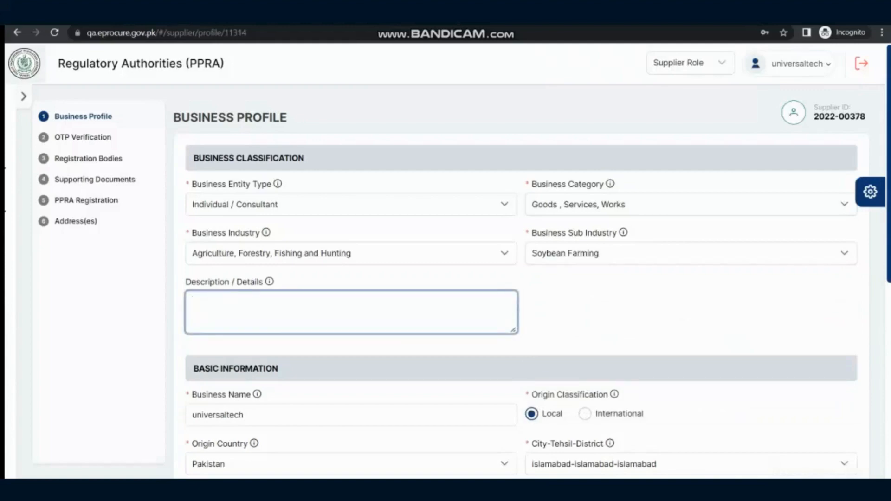
pyautogui.scroll(-1, 446, 297)
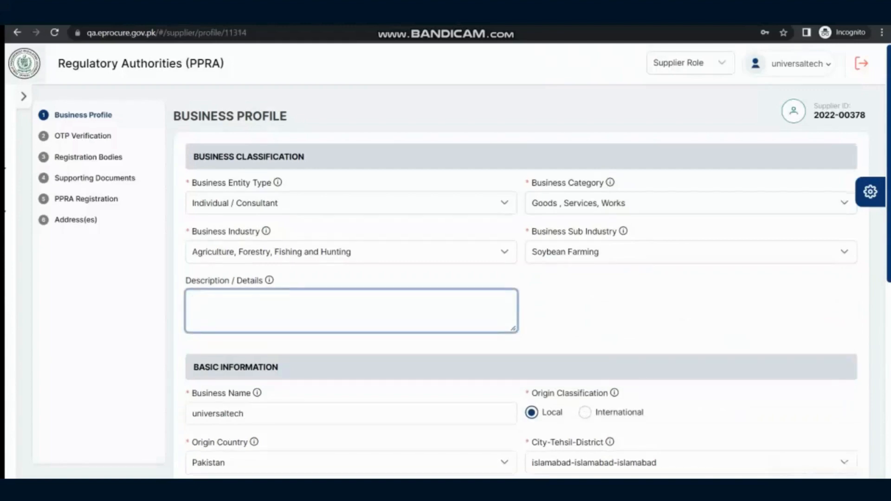
pyautogui.scroll(-4, 446, 297)
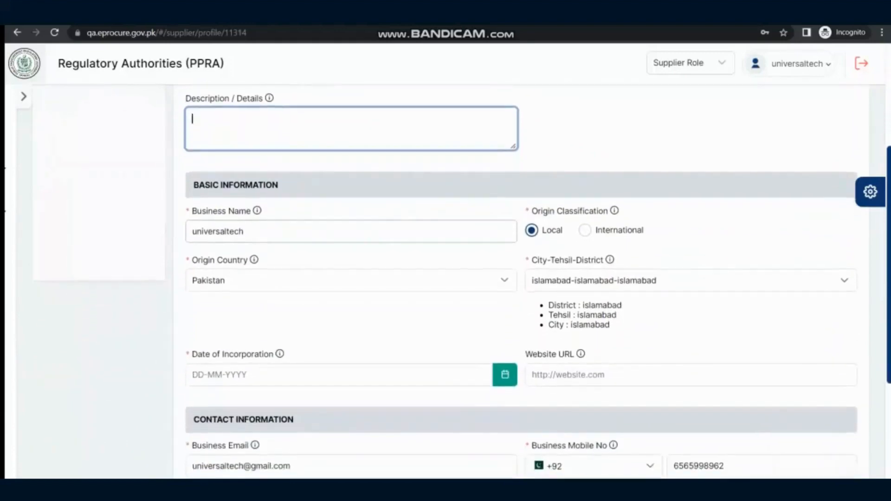
pyautogui.scroll(-2, 446, 297)
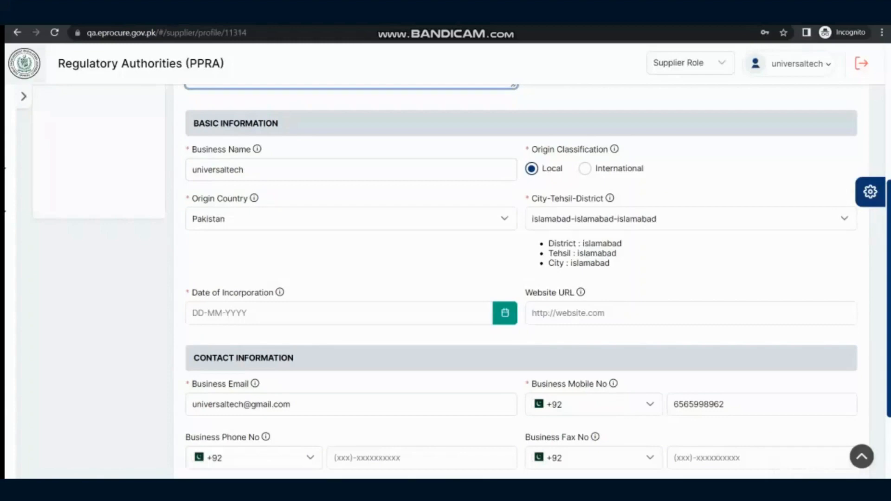
pyautogui.click(351, 219)
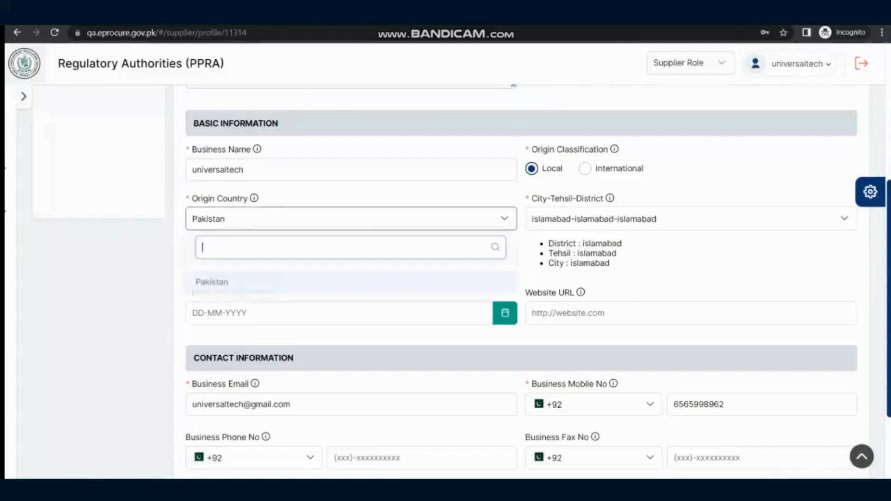
pyautogui.click(351, 218)
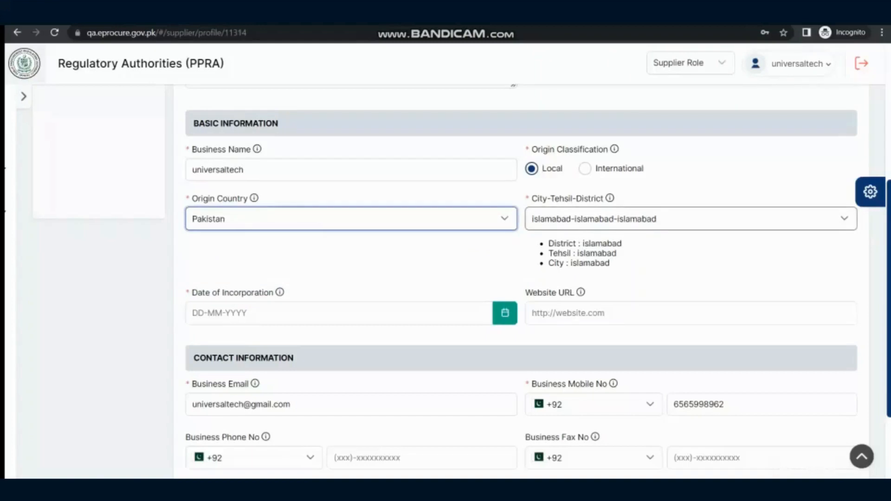
pyautogui.click(690, 219)
pyautogui.scroll(-1, 686, 356)
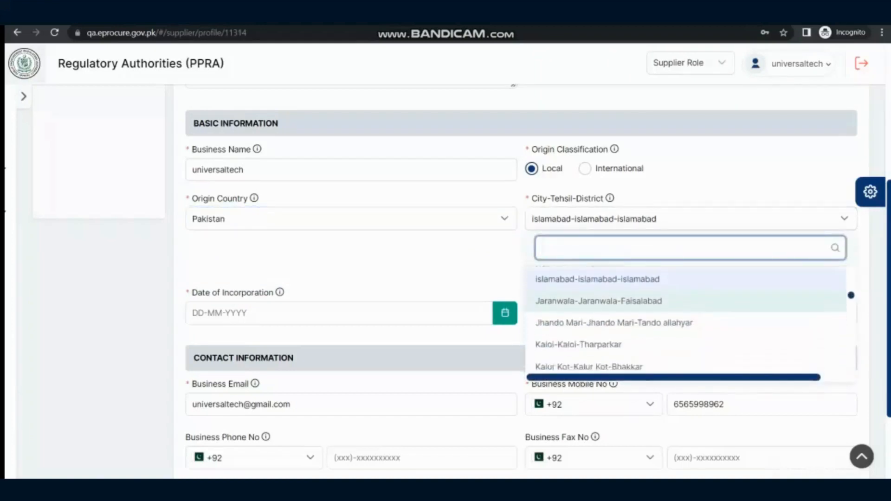
pyautogui.scroll(-5, 850, 295)
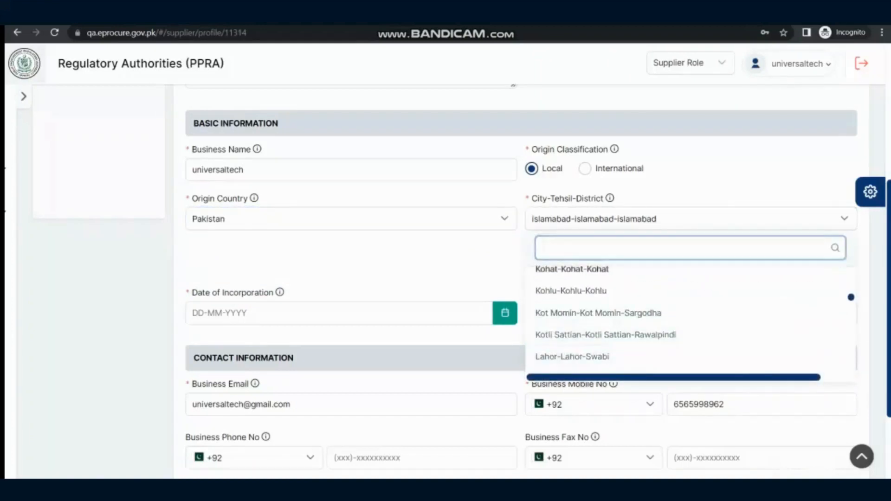
pyautogui.click(351, 261)
# Review the contact information, try to save the business profile and check the form for missing required fields
pyautogui.scroll(-1, 351, 261)
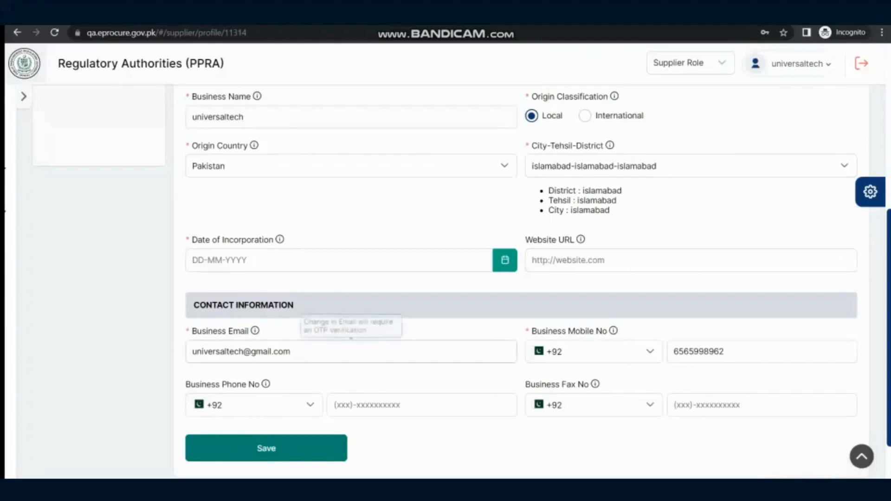
pyautogui.scroll(-1, 351, 352)
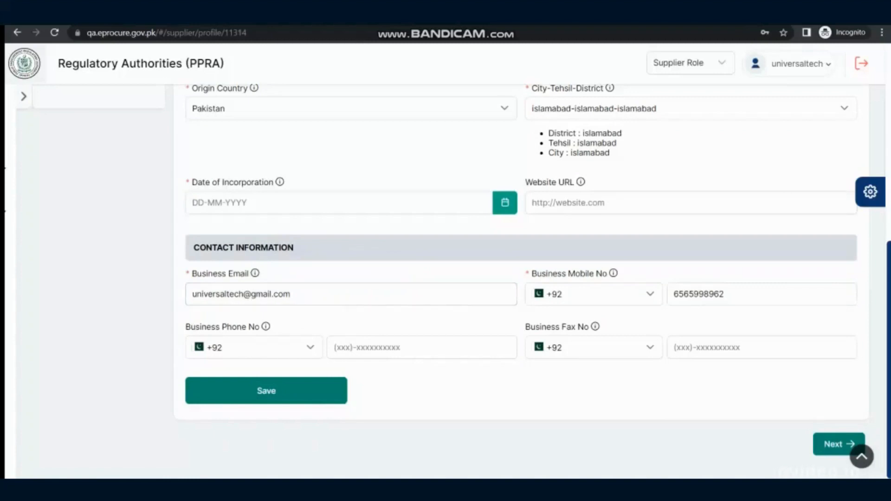
pyautogui.moveTo(762, 294)
pyautogui.click(266, 391)
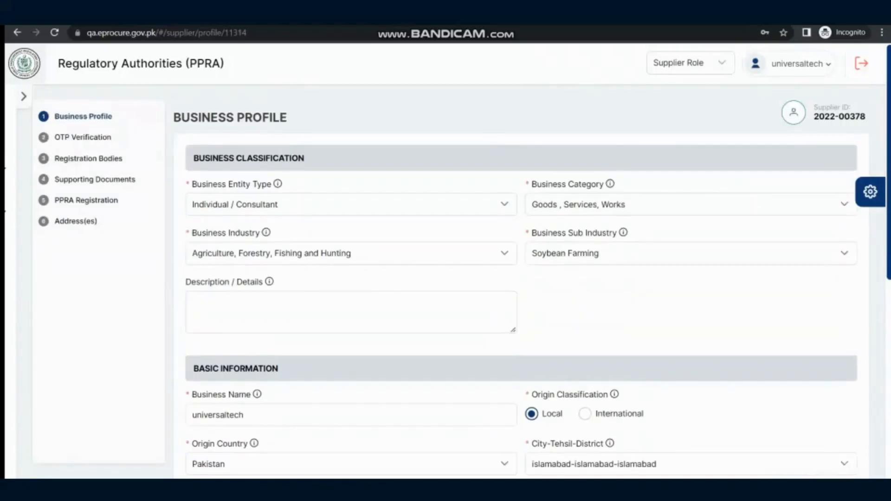
pyautogui.scroll(-6, 266, 391)
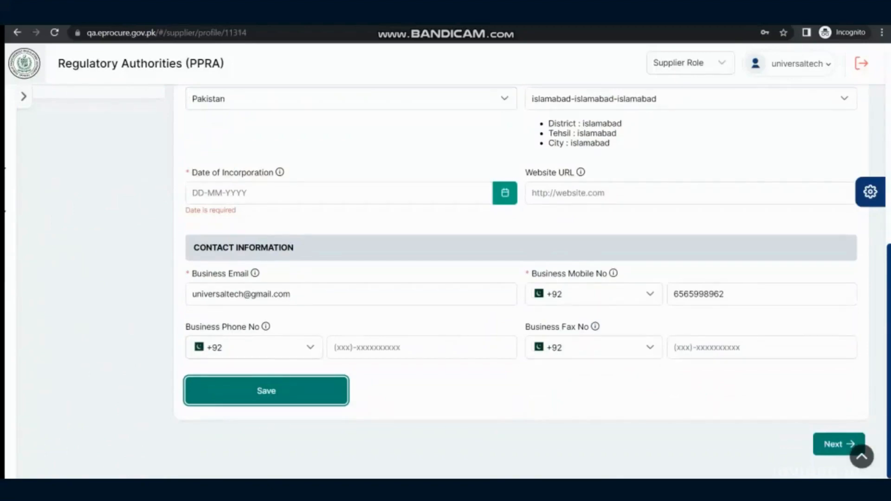
pyautogui.scroll(7, 519, 283)
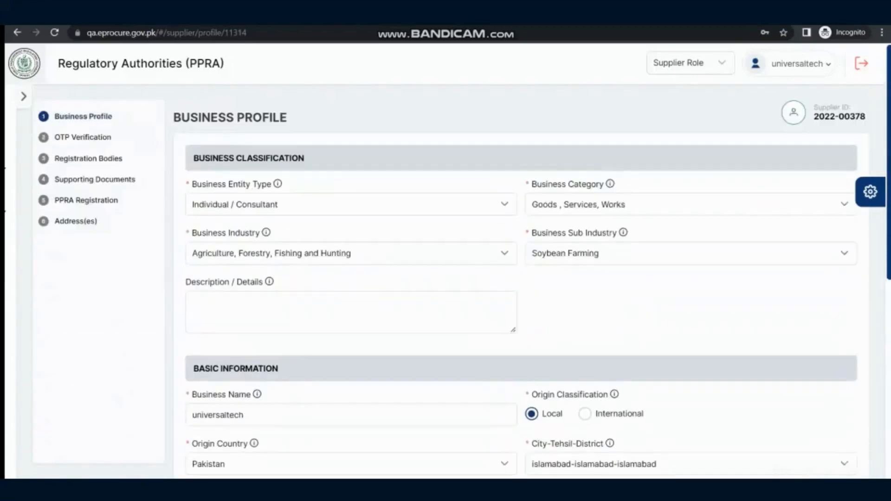
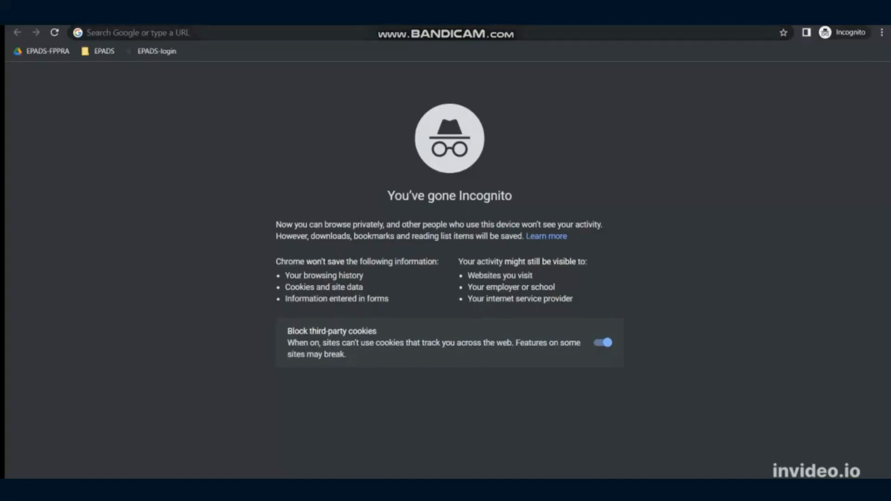
pyautogui.hotkey('ctrl', 'l')
pyautogui.write('https://qa.eprocure.gov.pk/#/auth/login')
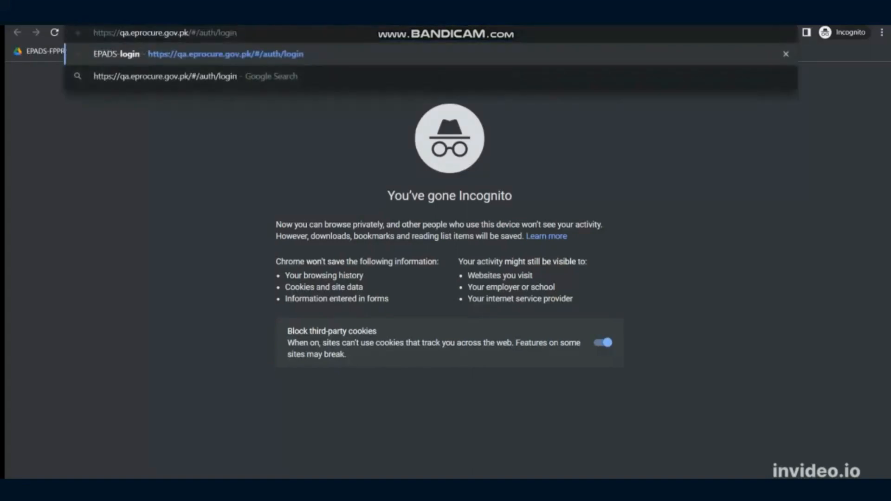
pyautogui.press('Return')
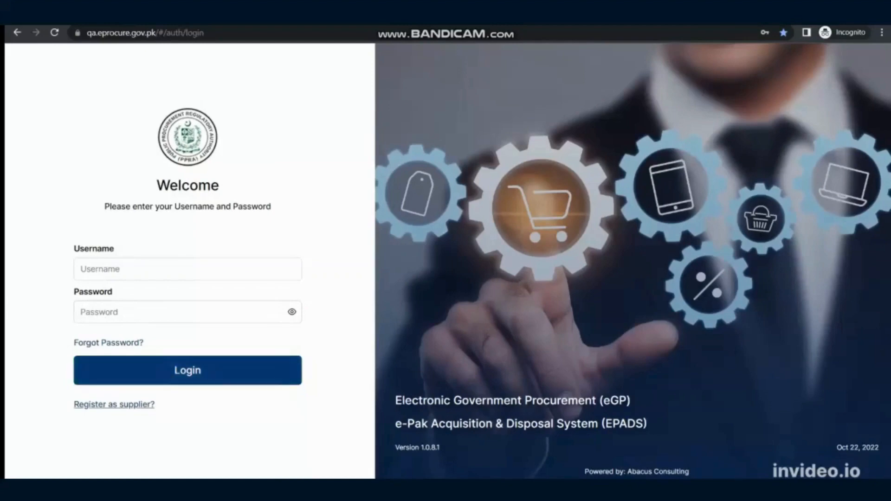
pyautogui.click(114, 405)
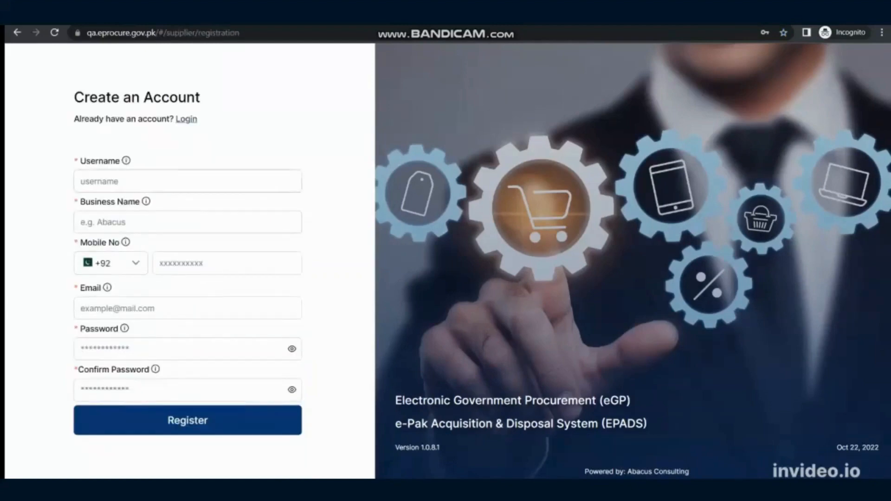
# Check the hint for the username field and fill in universaltech, copied from the sticky note, as the username
pyautogui.click(187, 181)
pyautogui.click(144, 160)
pyautogui.moveTo(127, 156)
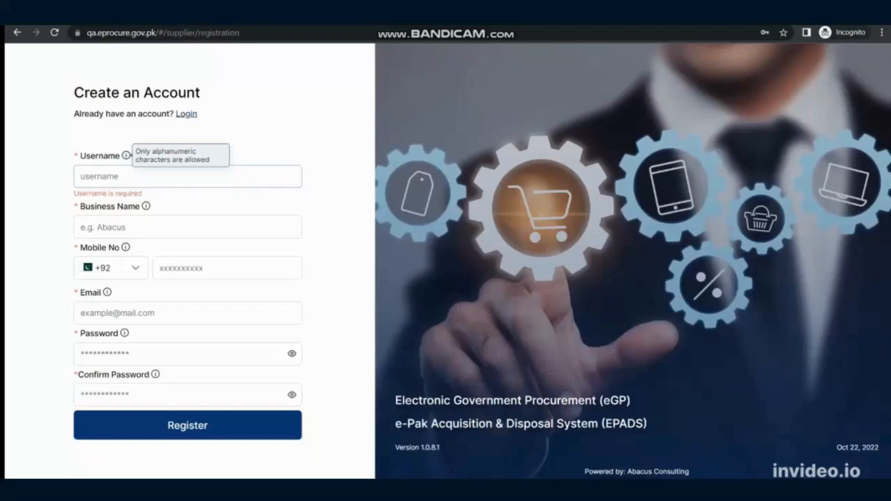
pyautogui.click(158, 177)
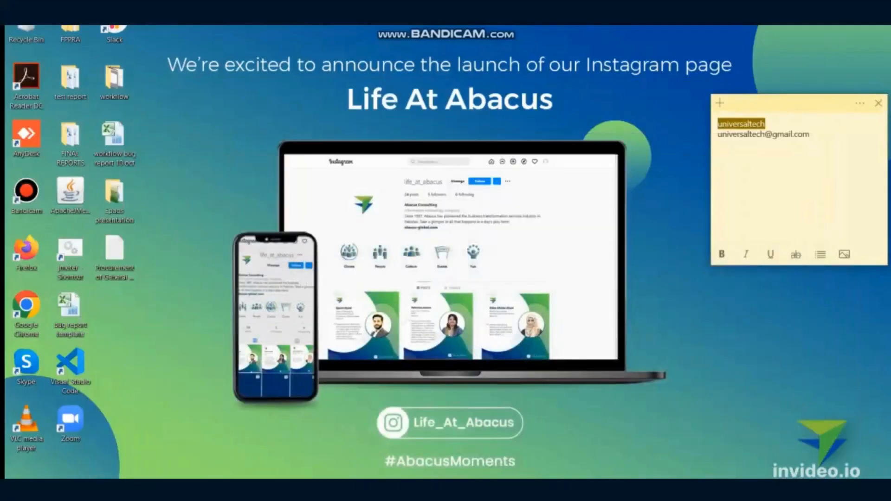
pyautogui.hotkey('alt', 'Tab')
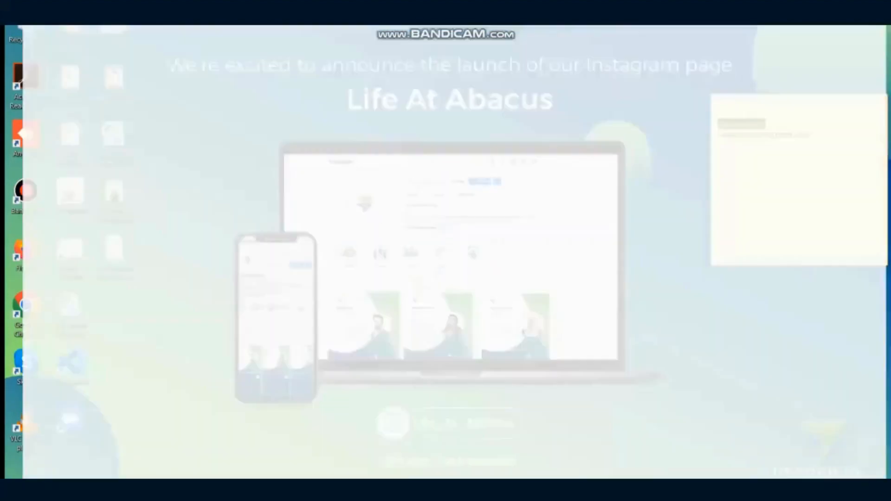
pyautogui.write('universaltech')
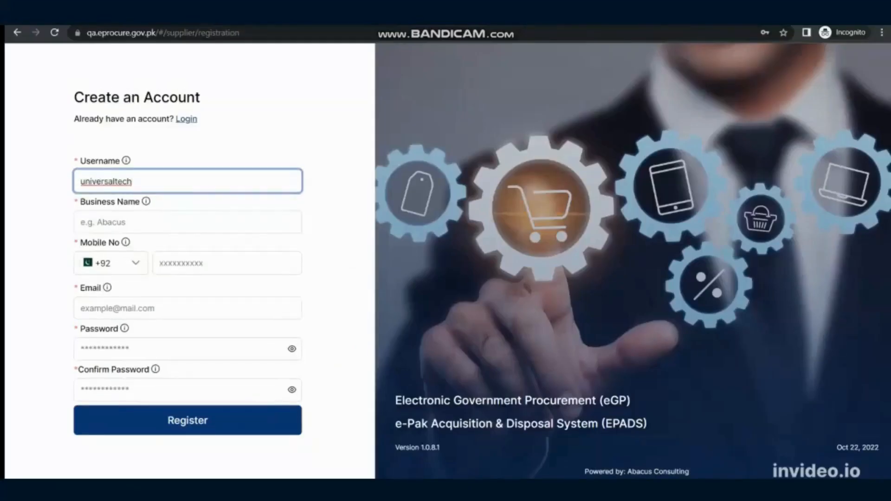
# Enter universaltech as the business name and fill in the supplier's mobile number under the +92 country code
pyautogui.click(158, 222)
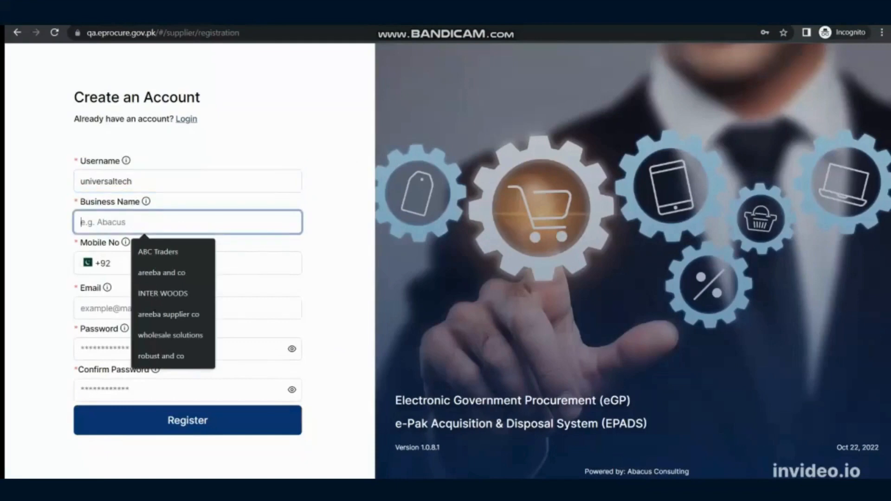
pyautogui.write('univ')
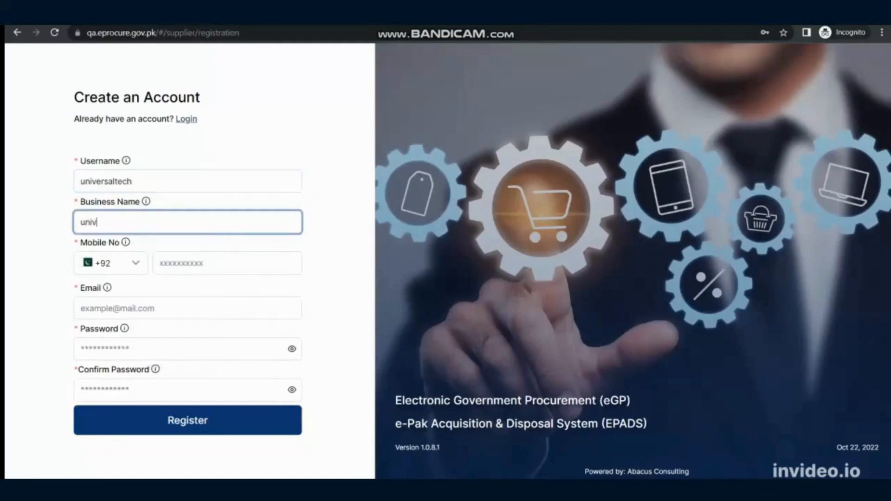
pyautogui.write('ersaltech')
pyautogui.click(186, 263)
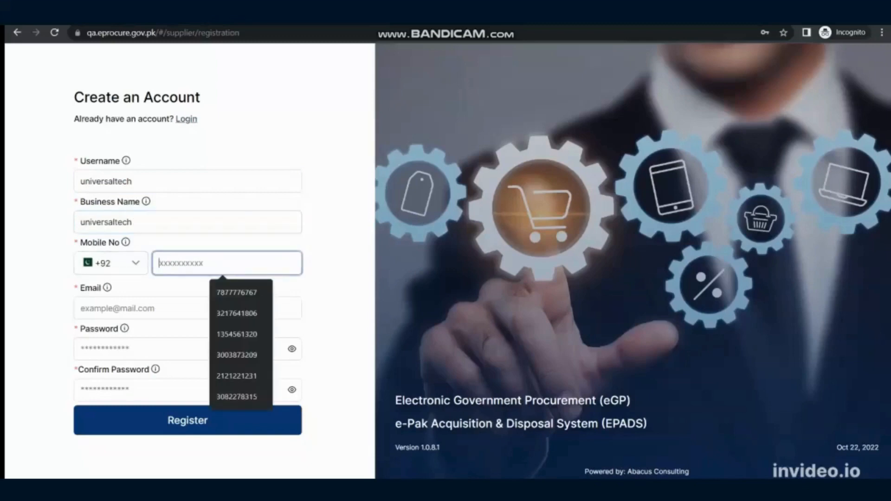
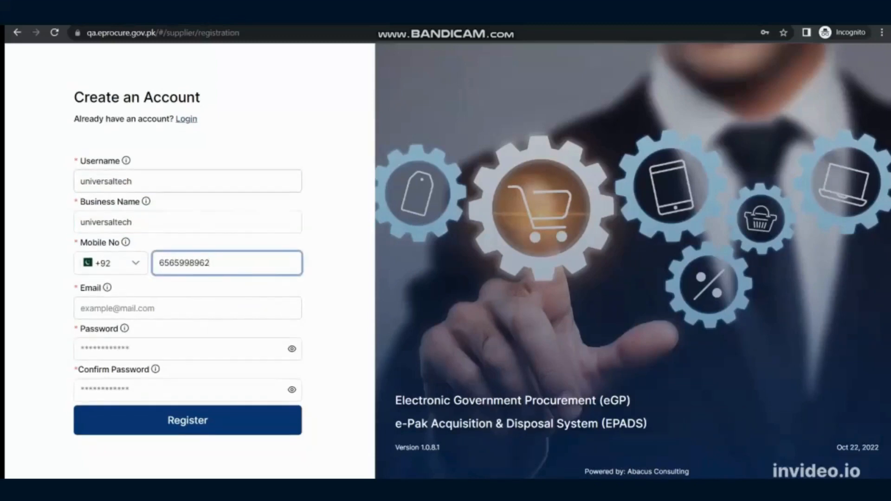
# Fill in the supplier's email address, reusing the username text for its first part
pyautogui.doubleClick(106, 182)
pyautogui.hotkey('ctrl', 'c')
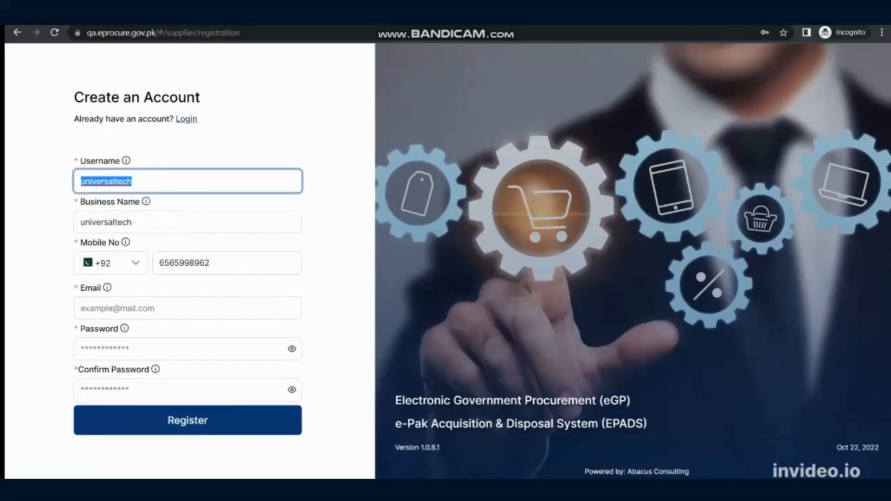
pyautogui.click(186, 308)
pyautogui.hotkey('ctrl', 'v')
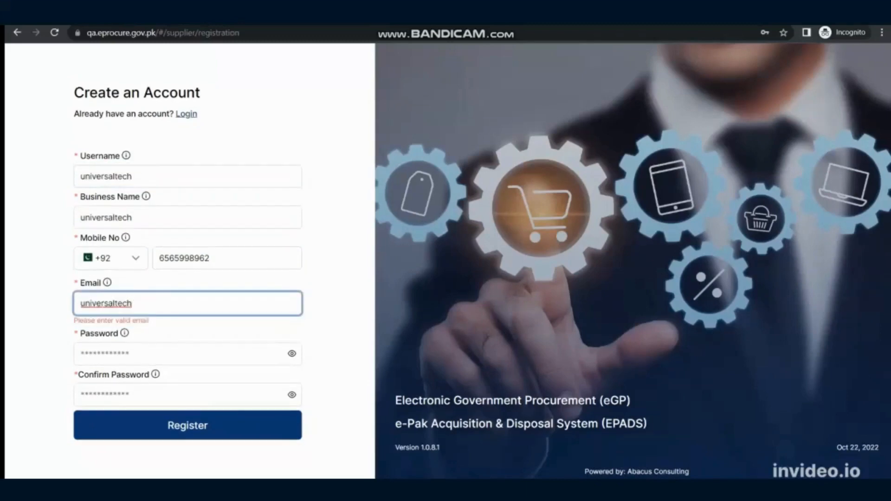
pyautogui.write('@gmail.com')
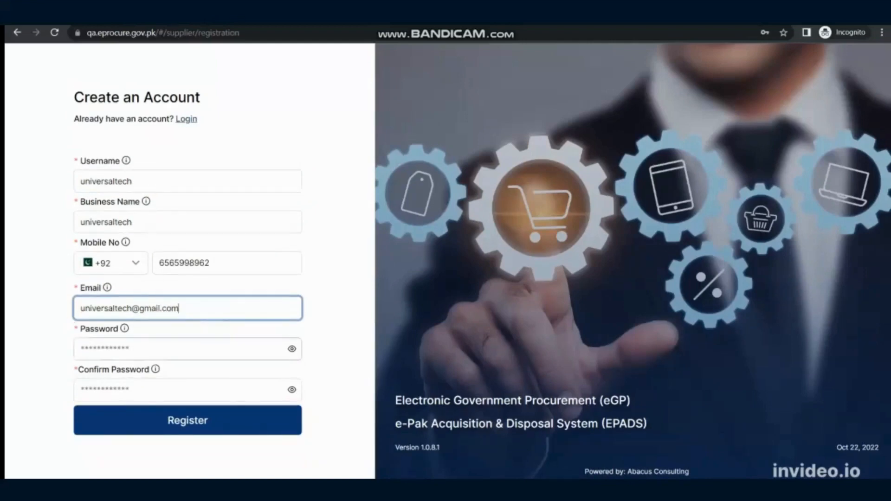
# Enter the account password, repeat it in the confirmation field and submit the supplier registration
pyautogui.click(186, 349)
pyautogui.write('*****')
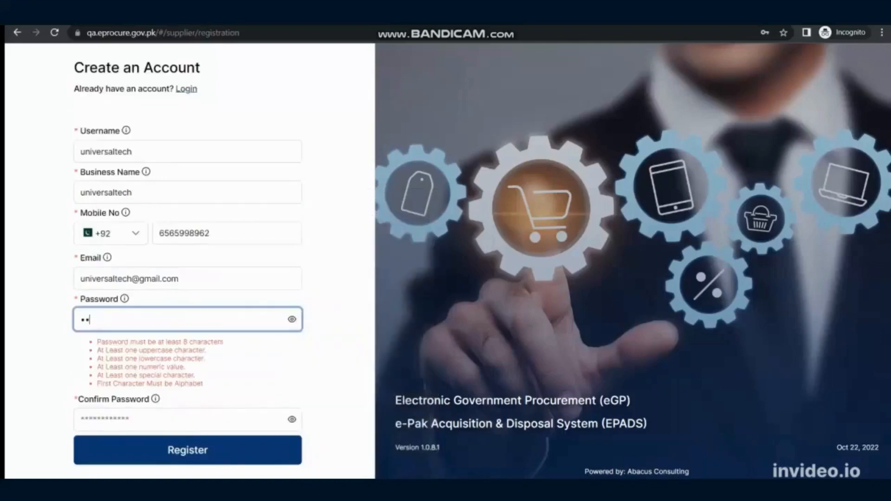
pyautogui.write('********')
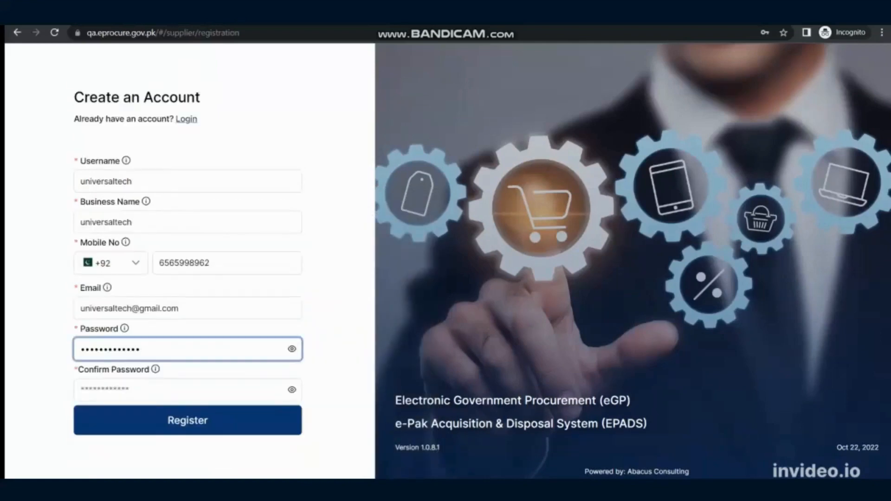
pyautogui.click(181, 390)
pyautogui.write('****')
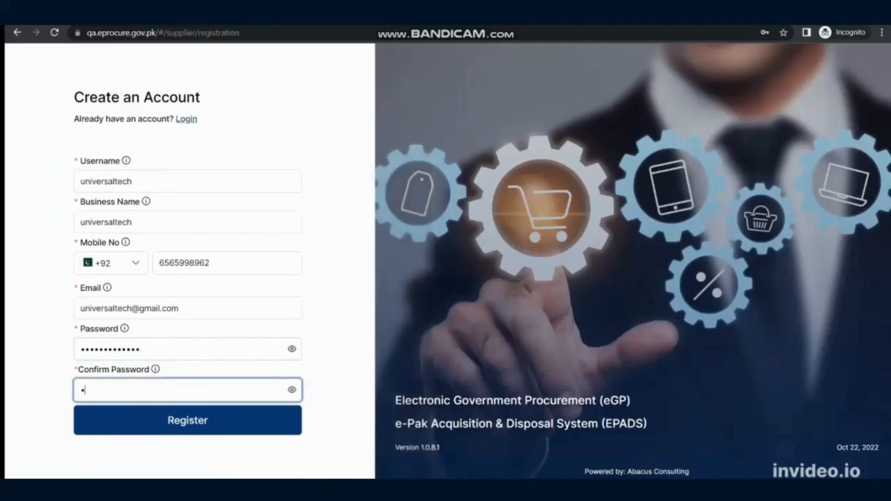
pyautogui.write('**********')
pyautogui.press('Return')
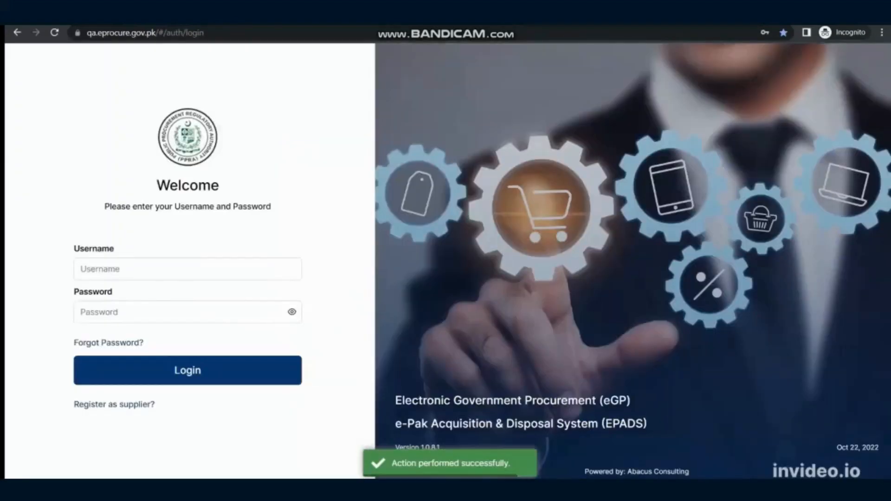
# Log in to the new supplier account with the username universaltech and its account password
pyautogui.click(188, 269)
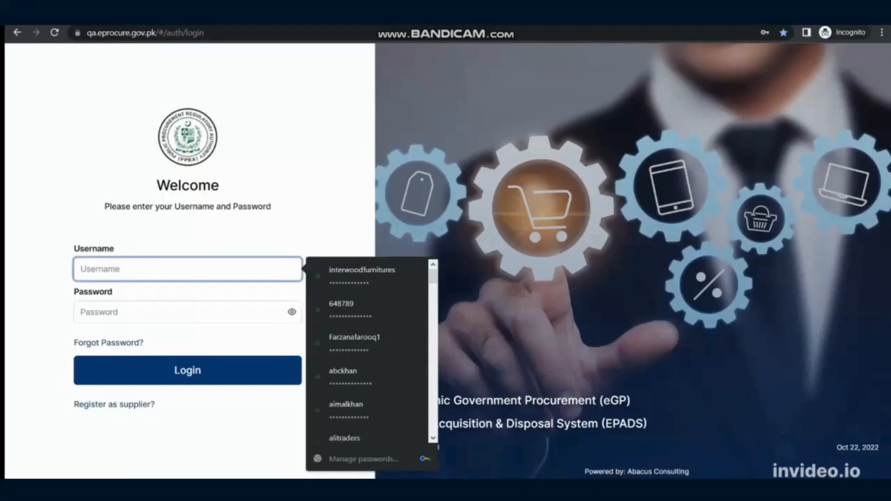
pyautogui.write('univers')
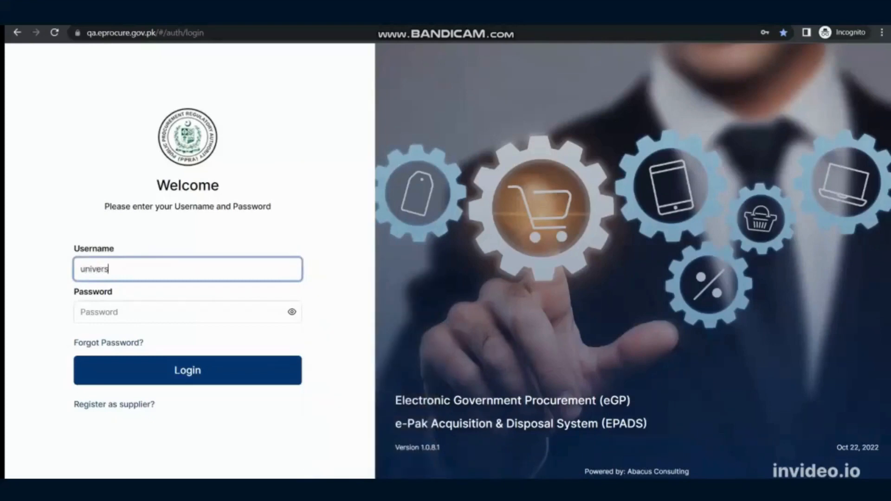
pyautogui.write('altech')
pyautogui.click(188, 312)
pyautogui.click(365, 308)
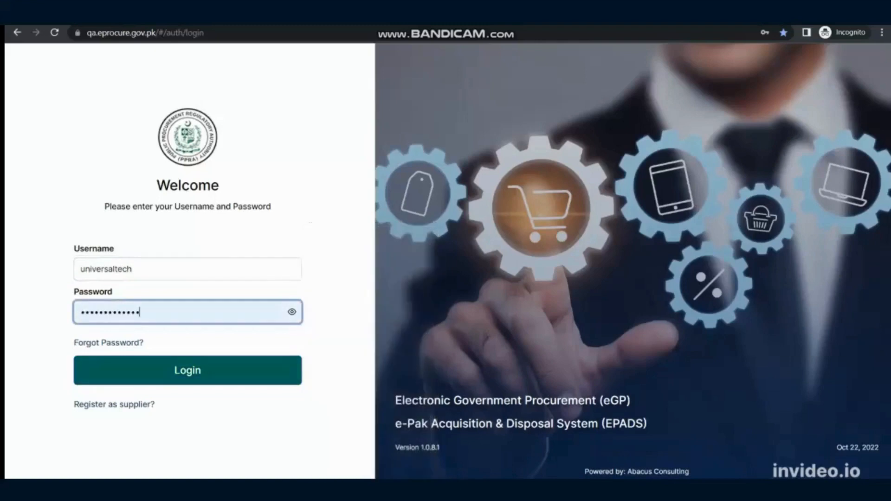
pyautogui.press('Return')
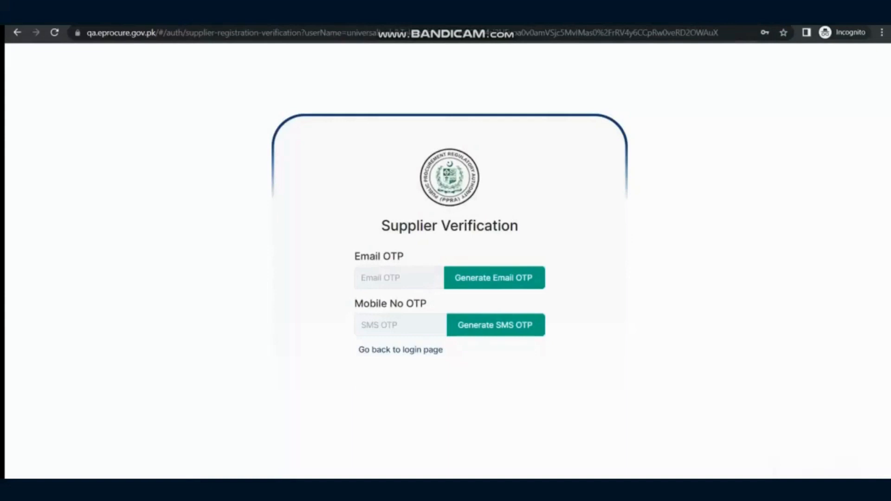
# Generate the email and SMS OTPs, enter both verification codes and verify each of them
pyautogui.click(494, 278)
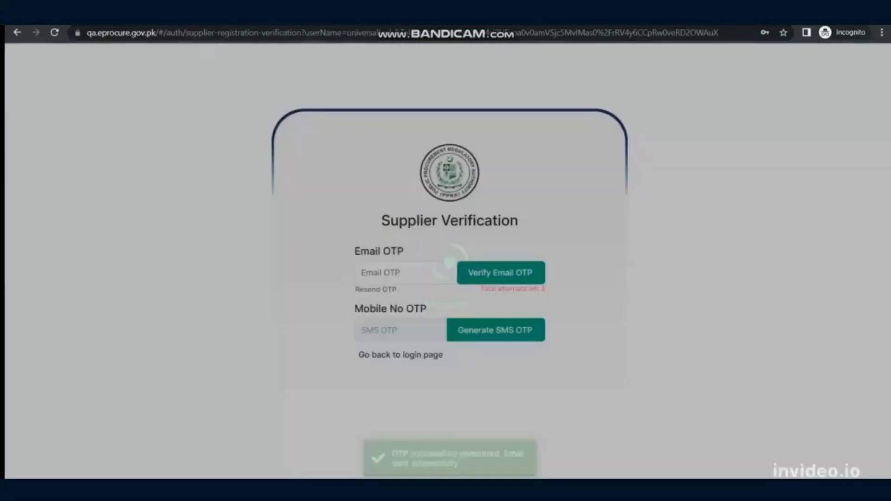
pyautogui.click(496, 329)
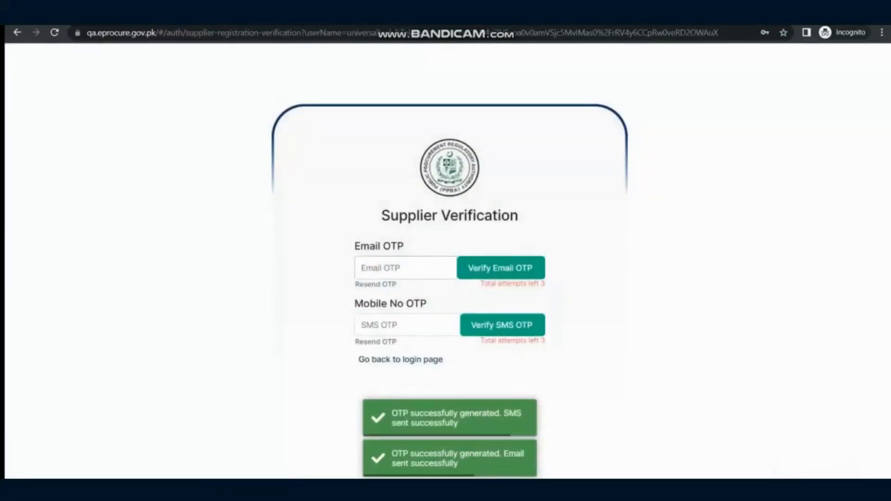
pyautogui.click(405, 269)
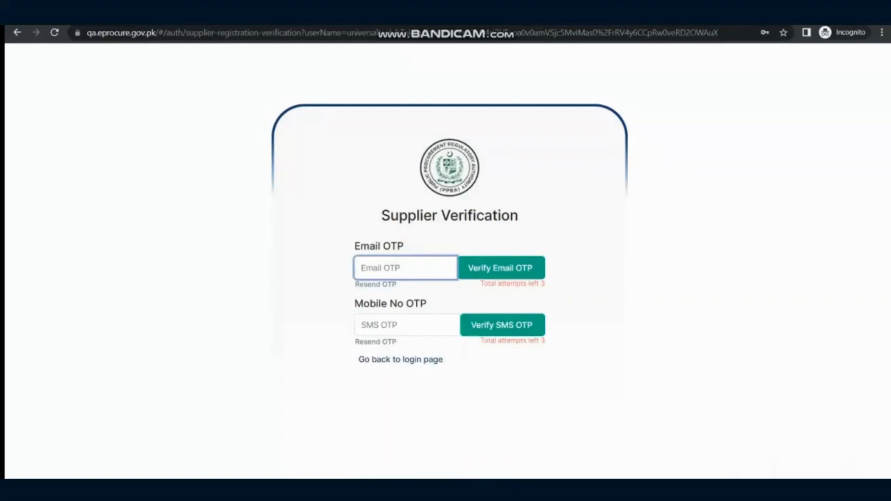
pyautogui.write('256256')
pyautogui.click(394, 325)
pyautogui.write('369')
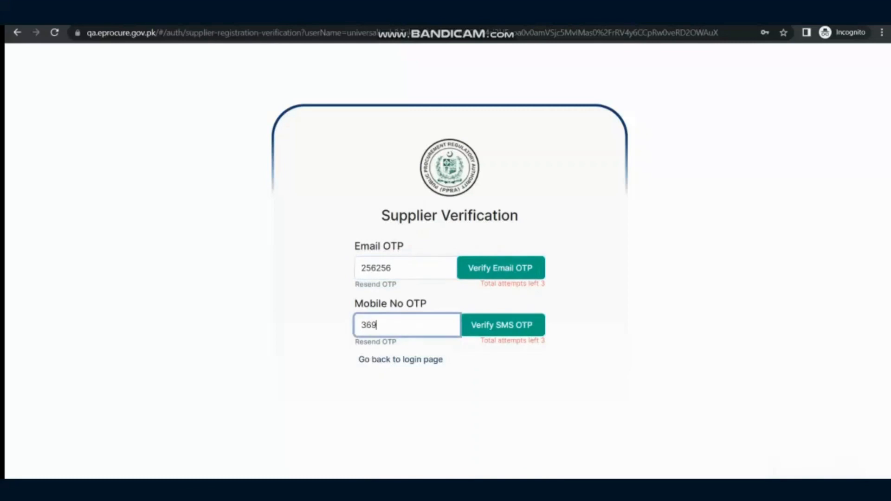
pyautogui.write('258')
pyautogui.click(462, 268)
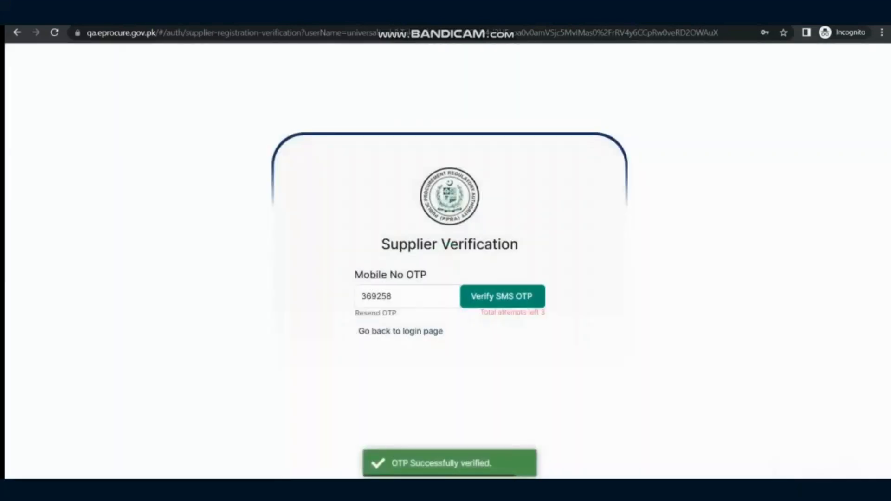
pyautogui.click(513, 297)
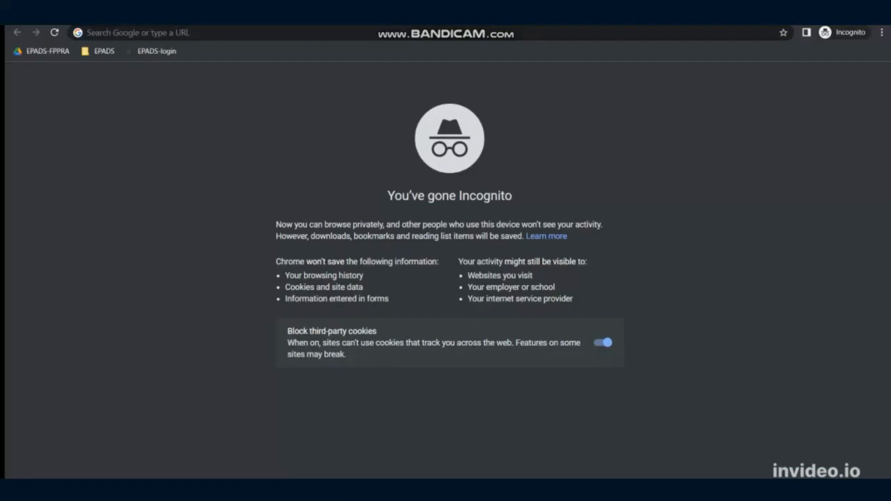
pyautogui.hotkey('ctrl', 'l')
pyautogui.write('https://qa.eprocure.gov.pk/#/auth/login')
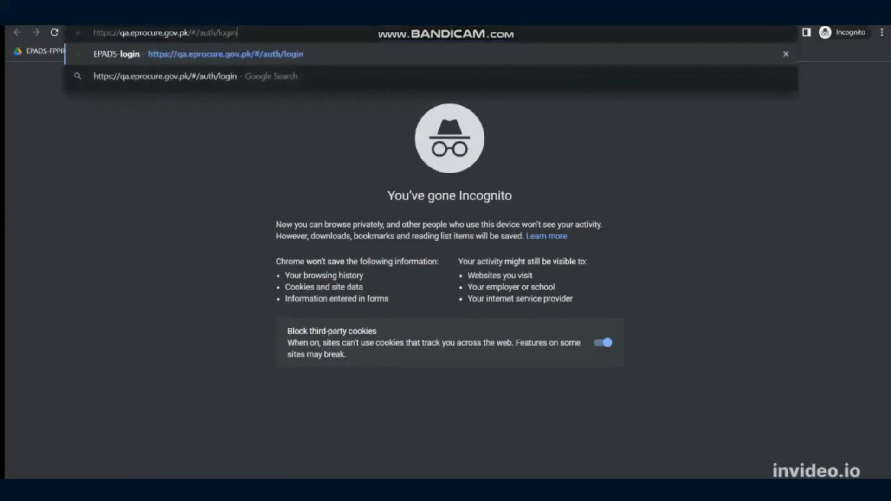
pyautogui.press('Return')
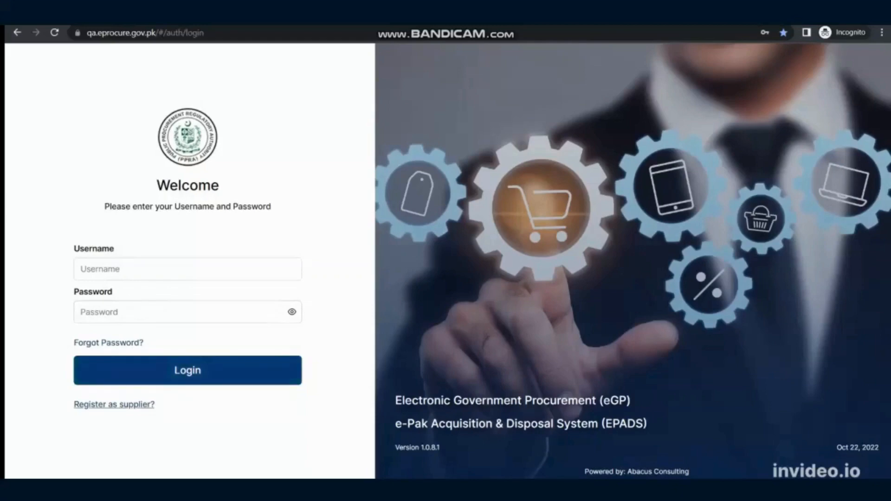
pyautogui.click(114, 404)
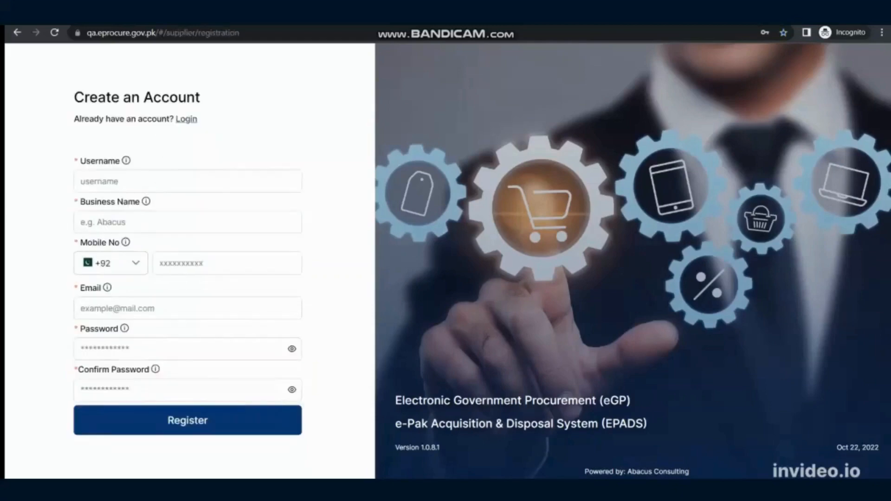
# Fill in the username of the blank registration form with universaltech from the sticky note
pyautogui.click(187, 182)
pyautogui.click(260, 135)
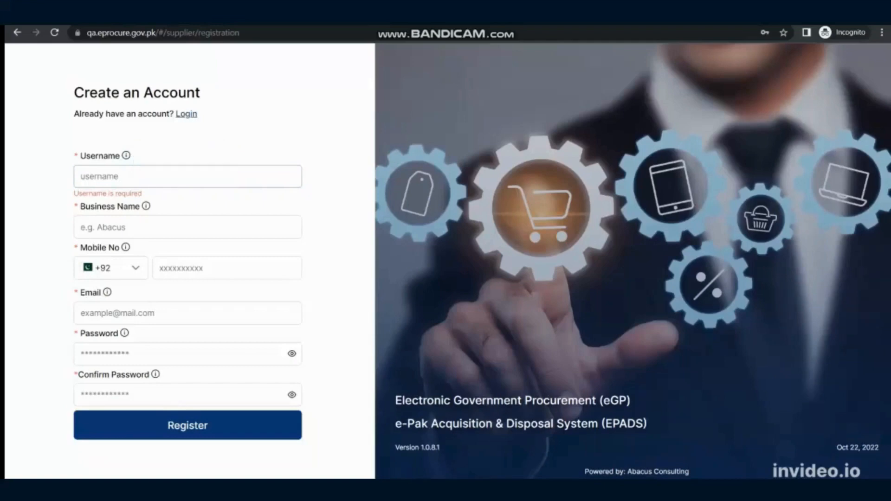
pyautogui.click(187, 176)
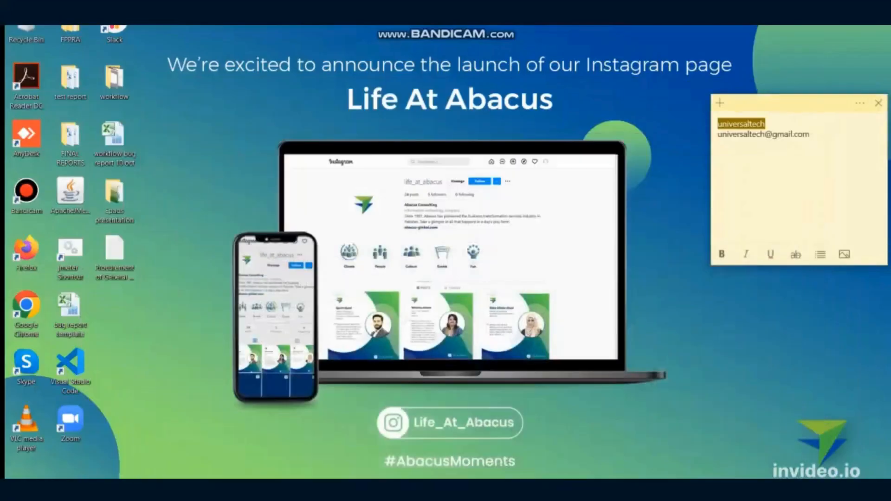
pyautogui.hotkey('alt', 'Tab')
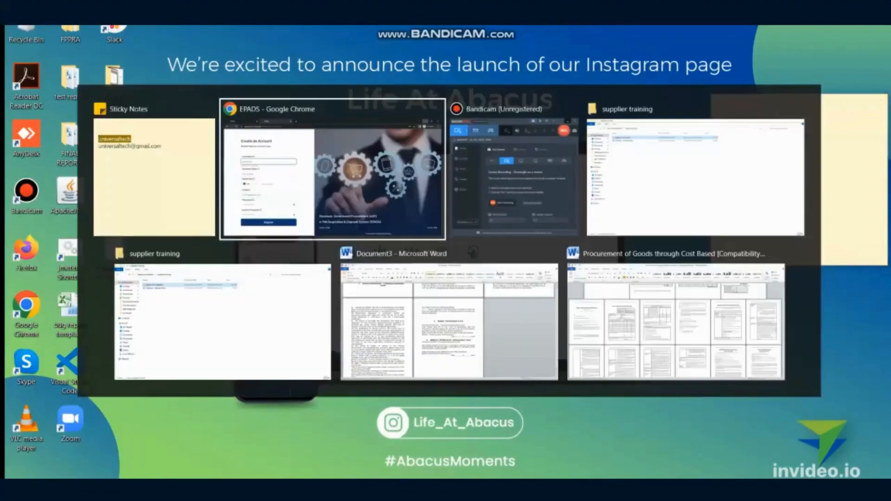
pyautogui.hotkey('ctrl', 'v')
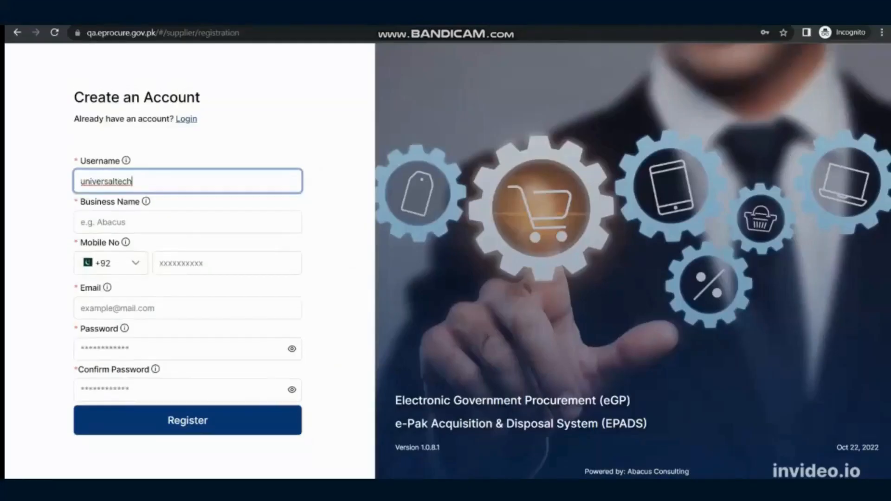
# Enter universaltech as the business name and fill in the supplier's mobile number in the registration form
pyautogui.click(188, 222)
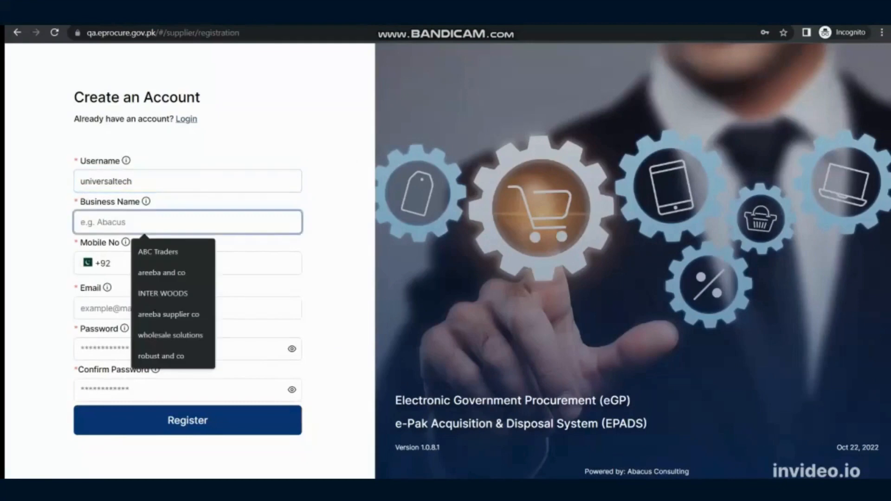
pyautogui.write('uni')
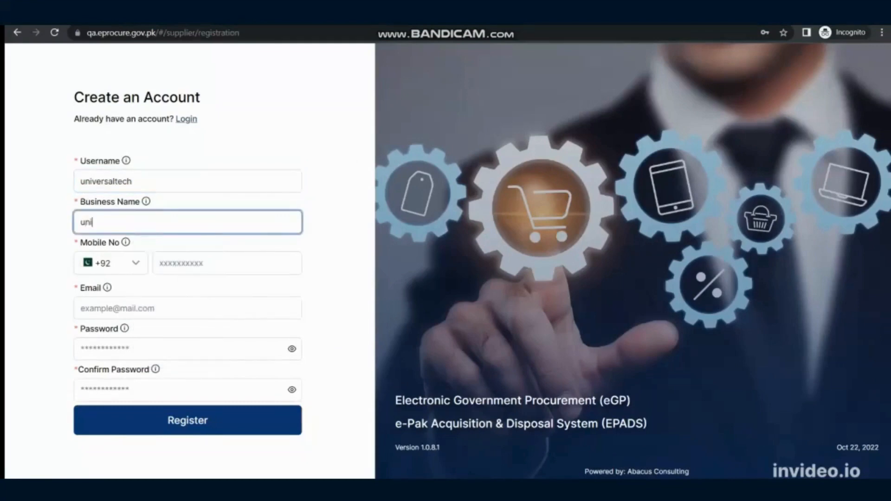
pyautogui.write('versaltech')
pyautogui.click(227, 263)
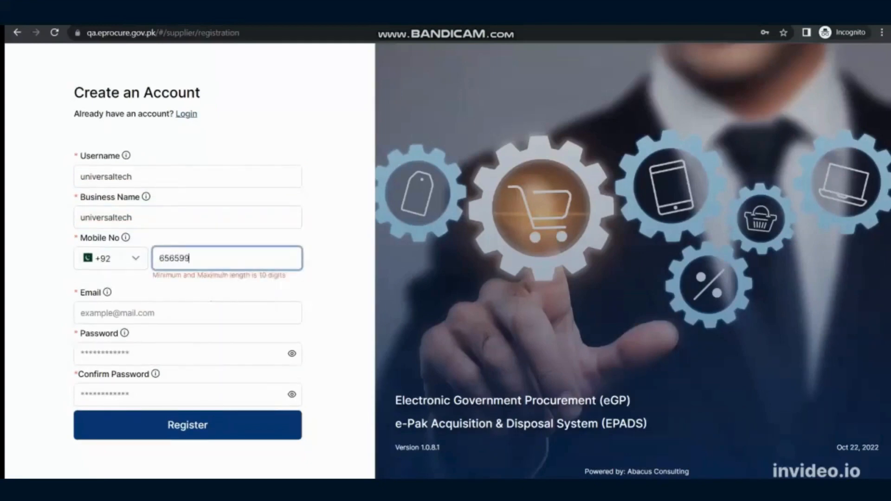
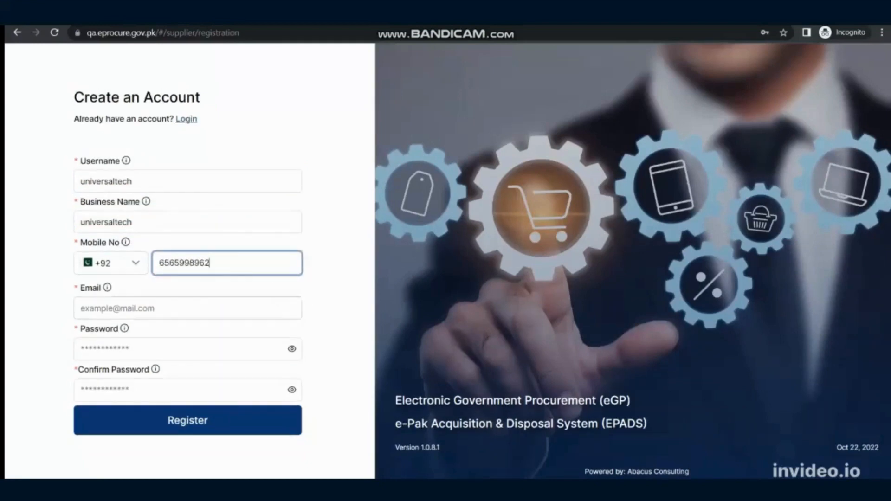
# Fill in the supplier's email address, reusing the username as its first part
pyautogui.doubleClick(106, 181)
pyautogui.hotkey('ctrl', 'c')
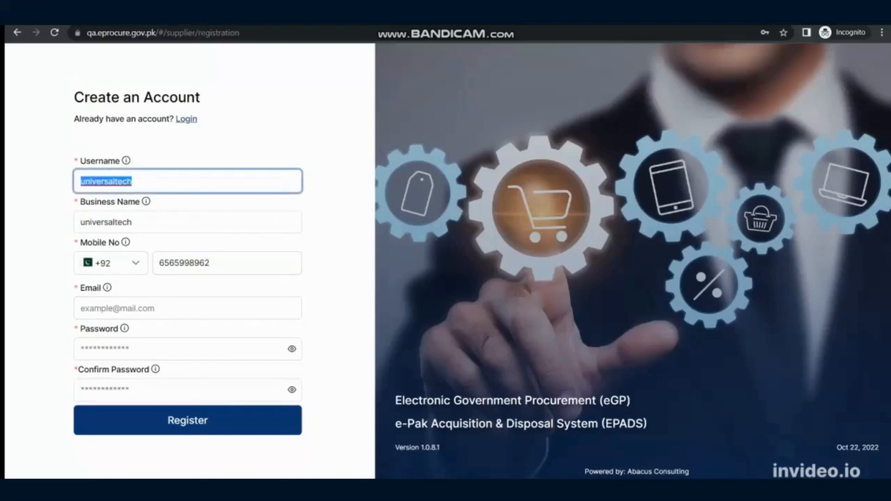
pyautogui.click(188, 308)
pyautogui.hotkey('ctrl', 'v')
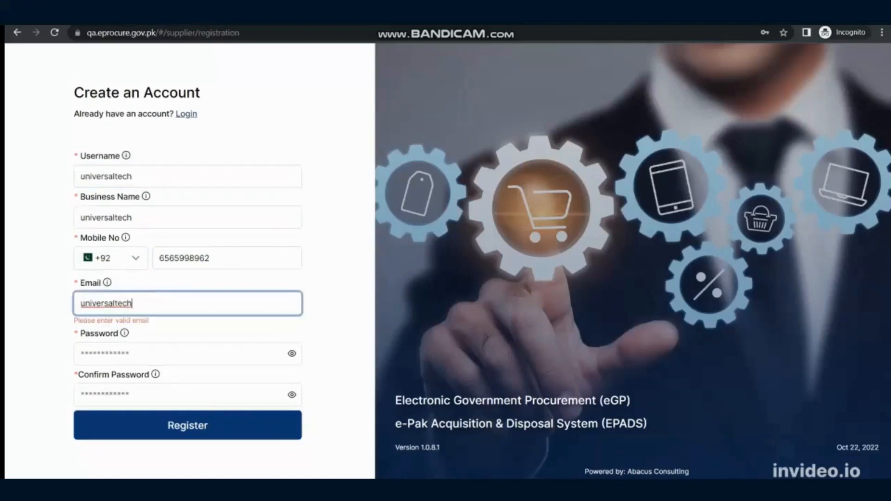
pyautogui.write('@gmail.com')
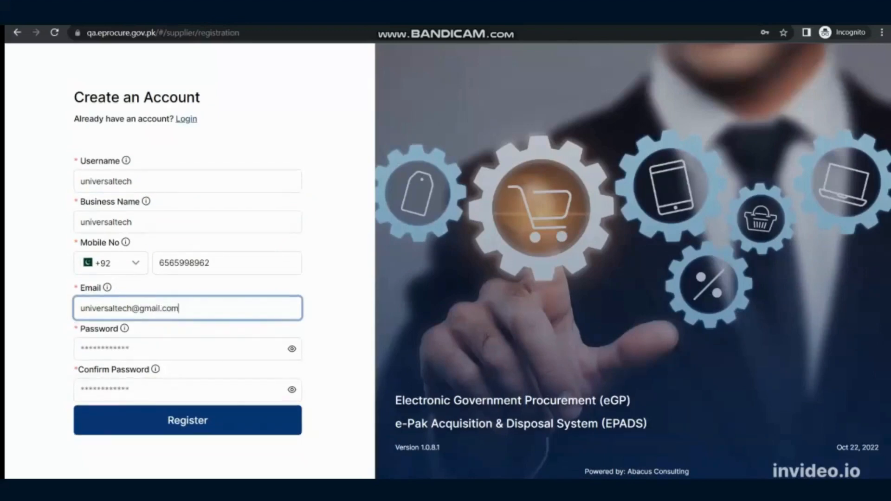
# Enter the account password, repeat it in the confirmation field and register the supplier account
pyautogui.click(140, 351)
pyautogui.write('••')
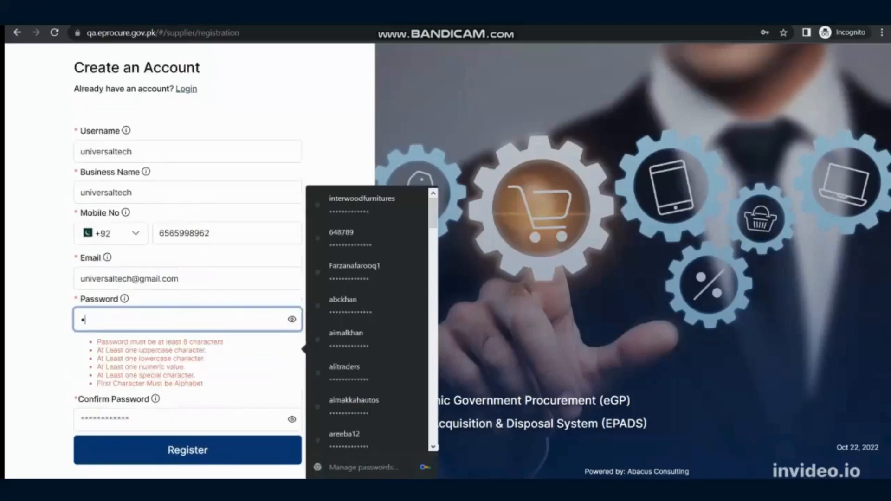
pyautogui.write('••••••••')
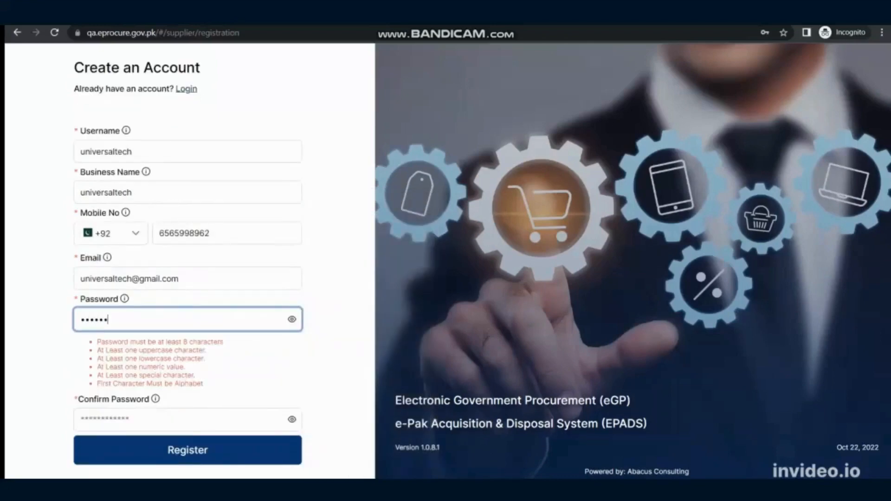
pyautogui.write('••')
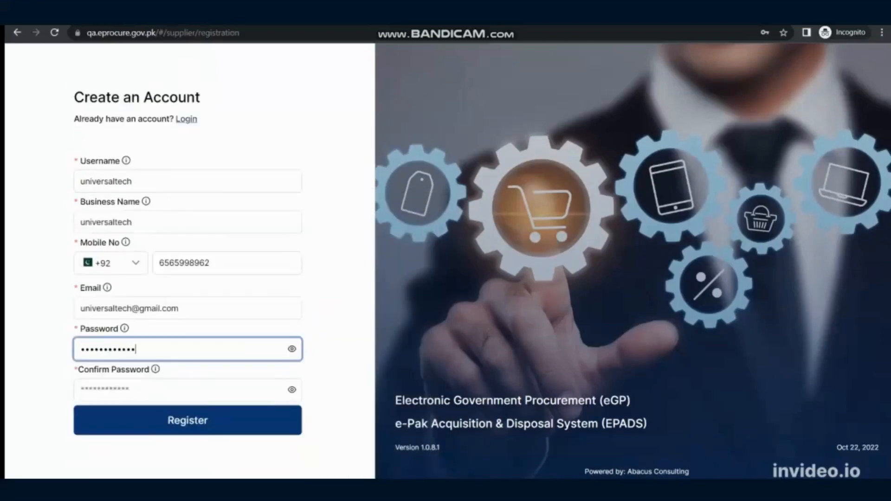
pyautogui.press('Tab')
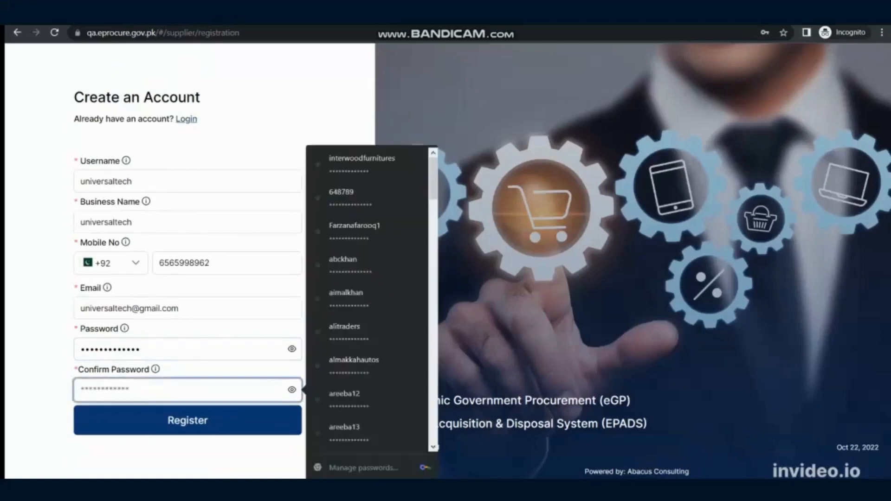
pyautogui.write('•••••••••')
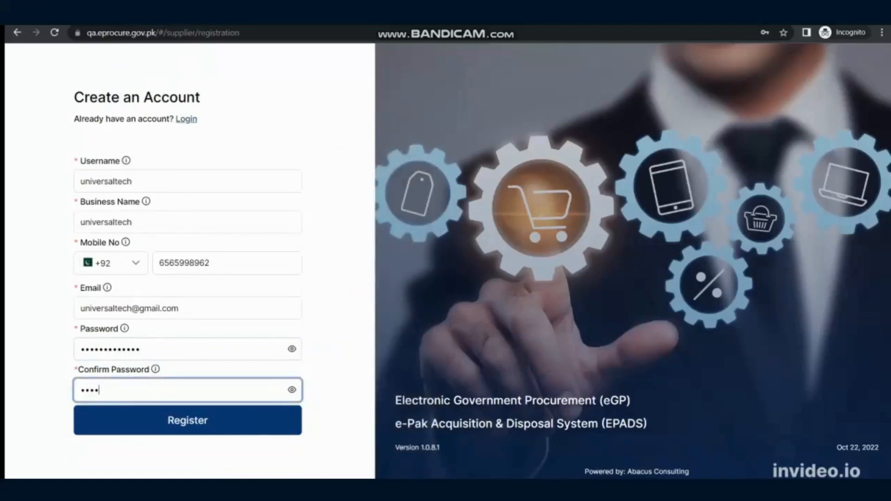
pyautogui.write('•••••')
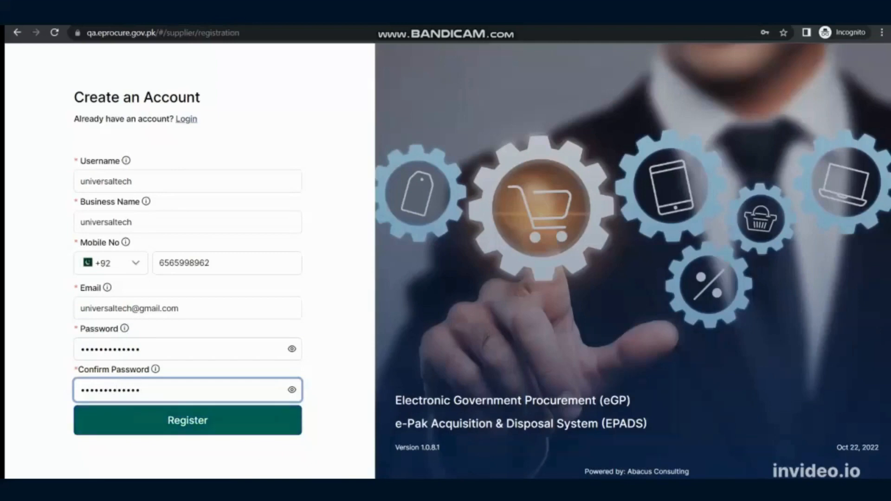
pyautogui.click(187, 421)
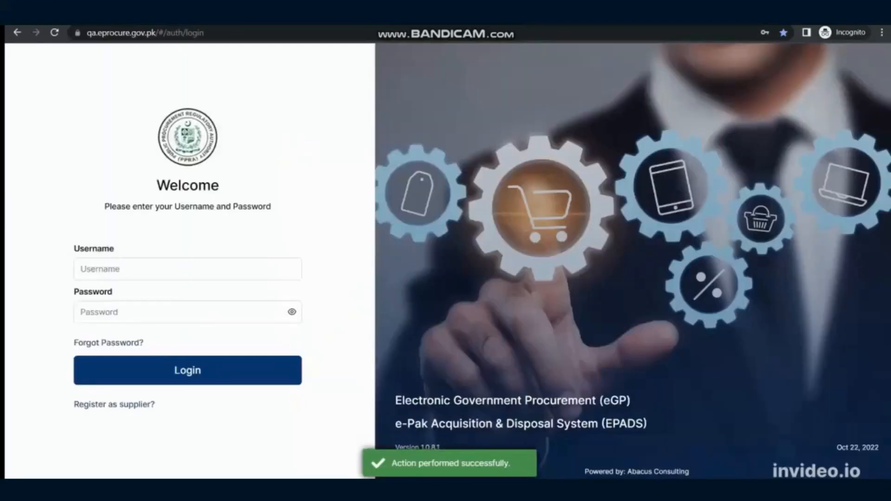
# Log in as universaltech, filling in the account password from the browser's saved credentials
pyautogui.click(187, 269)
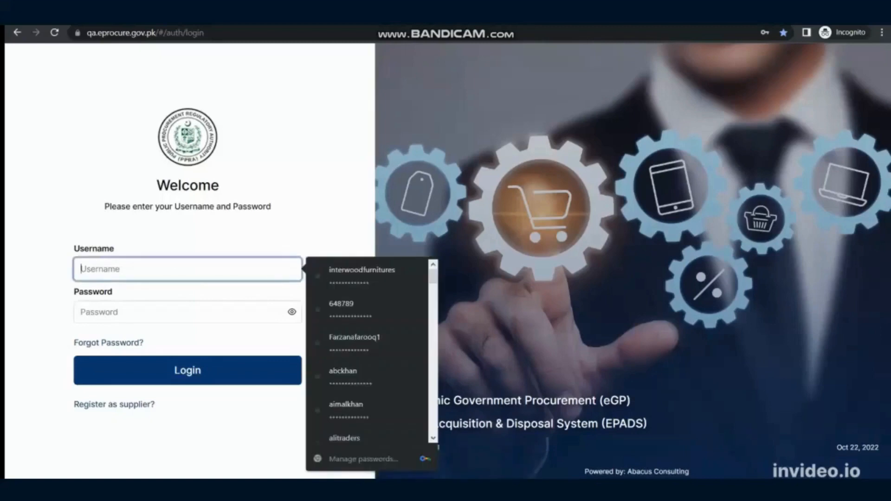
pyautogui.write('univ')
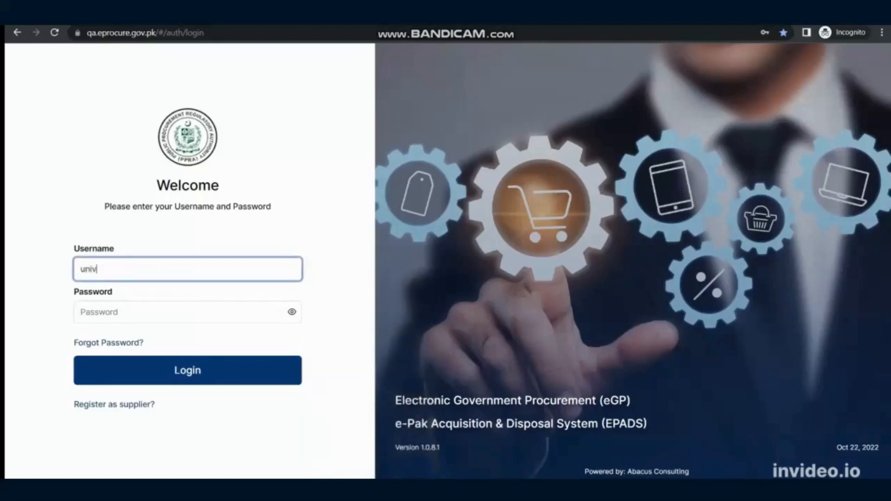
pyautogui.write('ersaltech')
pyautogui.click(187, 311)
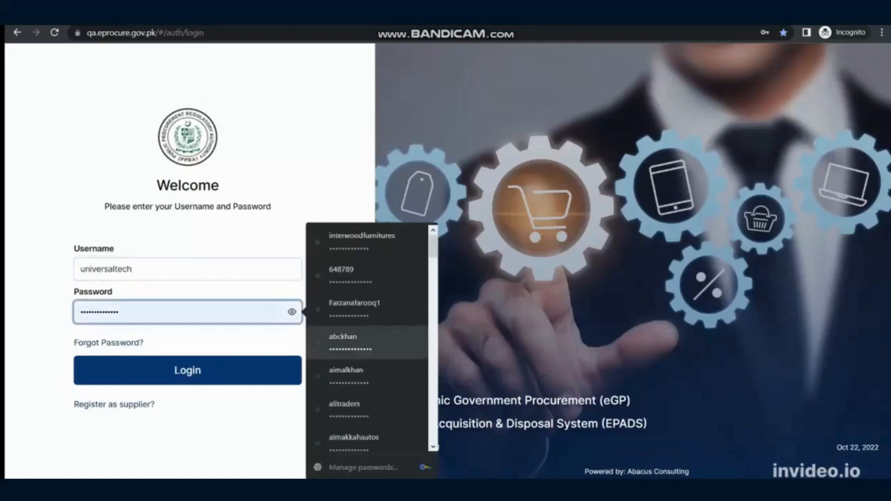
pyautogui.click(362, 313)
pyautogui.click(187, 371)
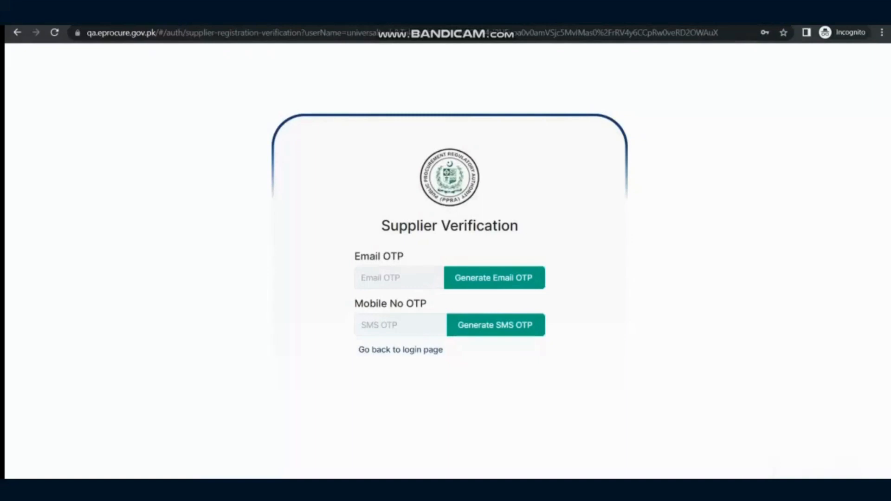
# Request the email and SMS OTPs on the Supplier Verification page, fill in both verification codes and verify them
pyautogui.click(486, 281)
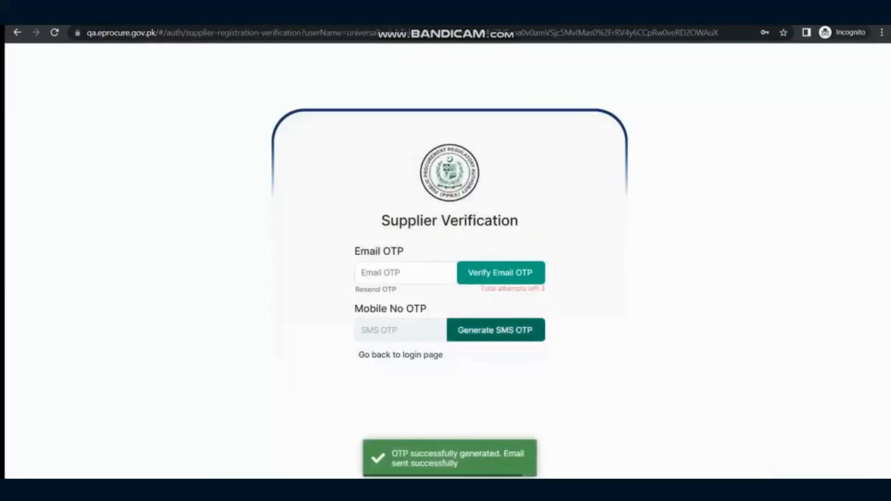
pyautogui.click(495, 325)
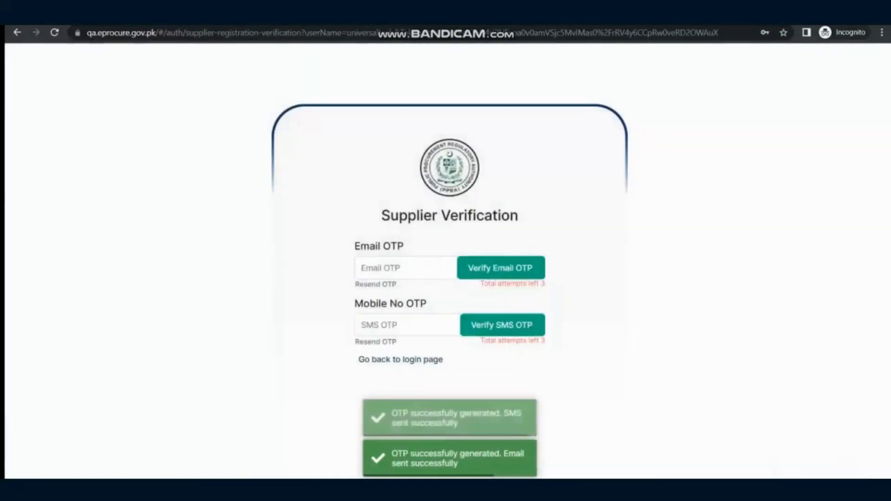
pyautogui.click(406, 268)
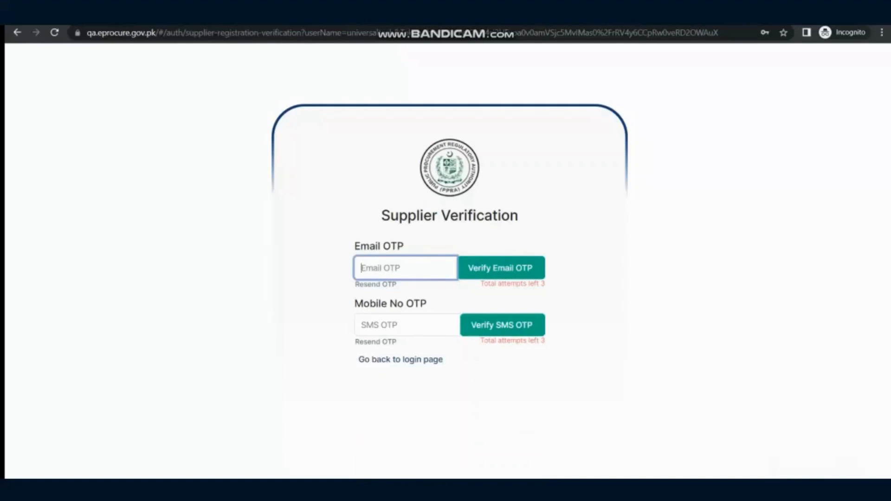
pyautogui.write('256256')
pyautogui.click(406, 324)
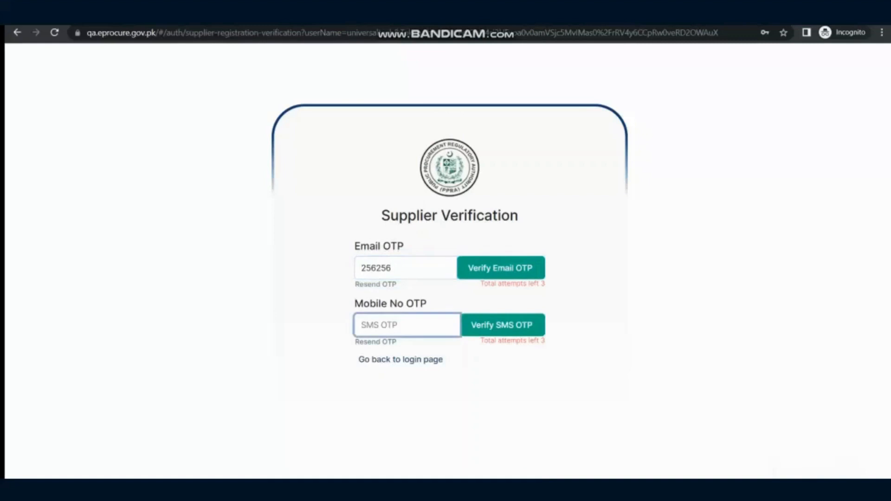
pyautogui.write('369258')
pyautogui.click(500, 267)
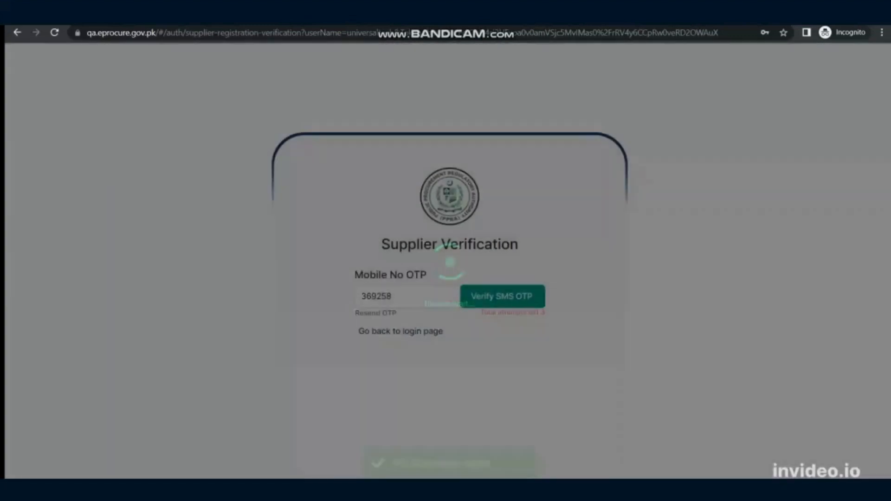
pyautogui.click(504, 296)
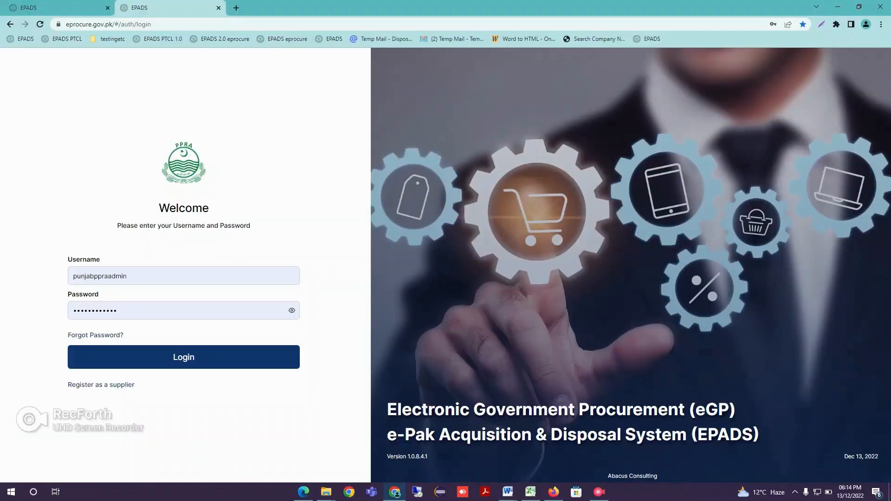
# Reload the eprocure.gov.pk login page and log in with the prefilled punjabppraadmin credentials
pyautogui.click(40, 24)
pyautogui.click(184, 357)
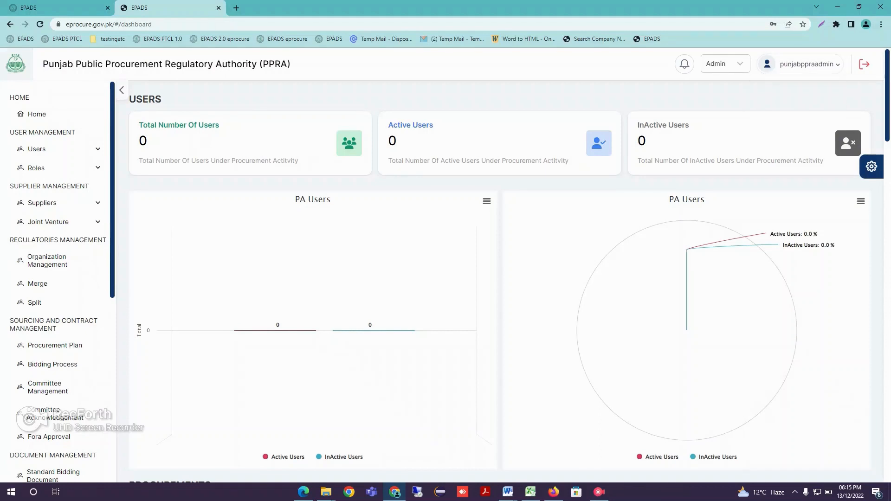
pyautogui.moveTo(806, 64)
# Start a new role in Role Management and name it User Management Role
pyautogui.click(36, 167)
pyautogui.click(47, 186)
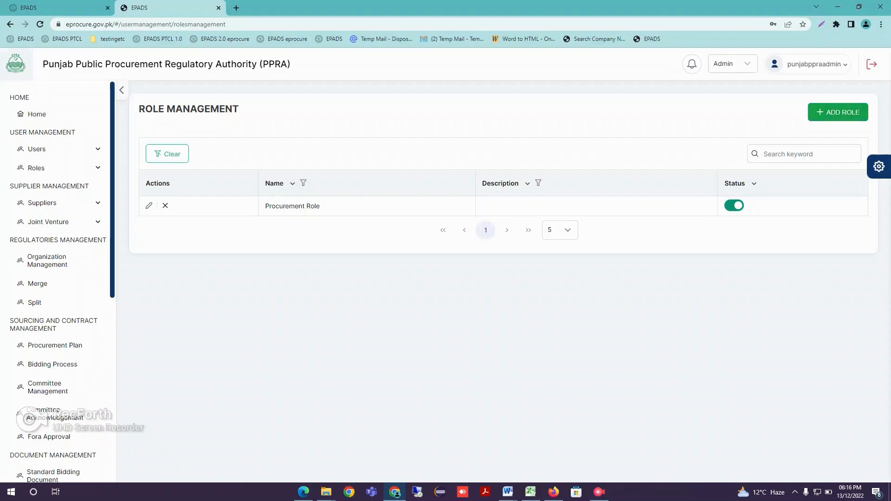
pyautogui.click(837, 112)
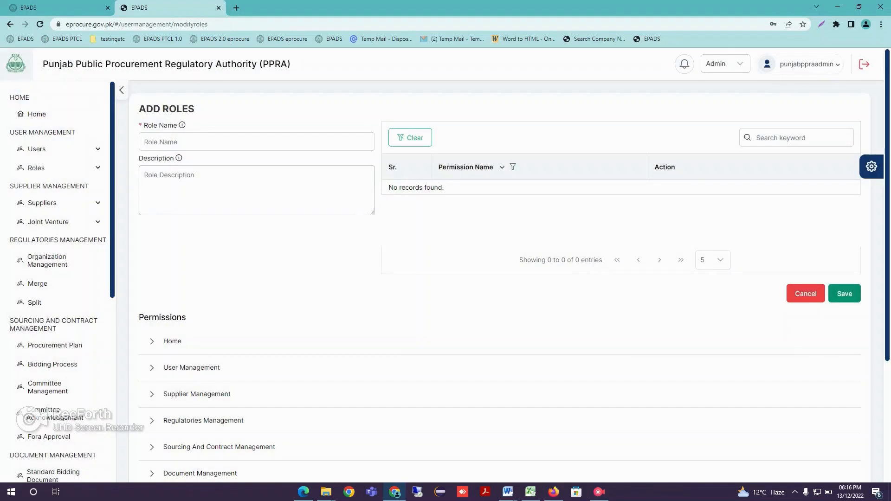
pyautogui.click(257, 141)
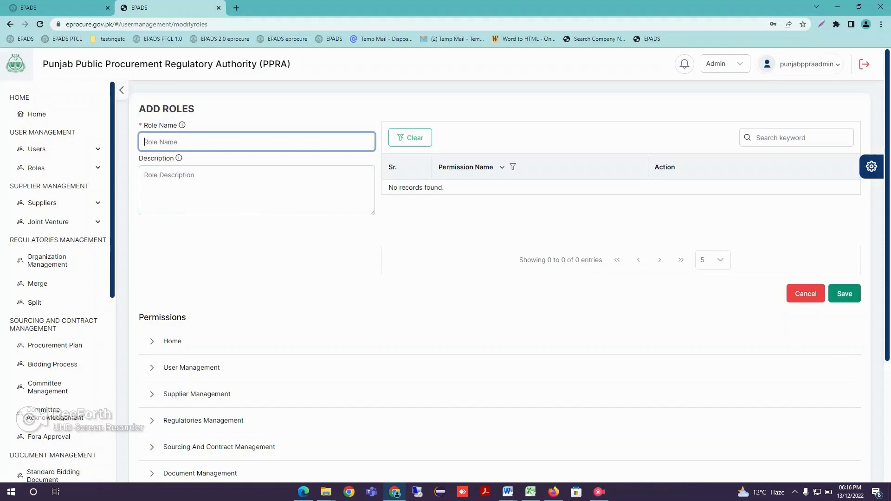
pyautogui.write('User Management Role')
pyautogui.press('Tab')
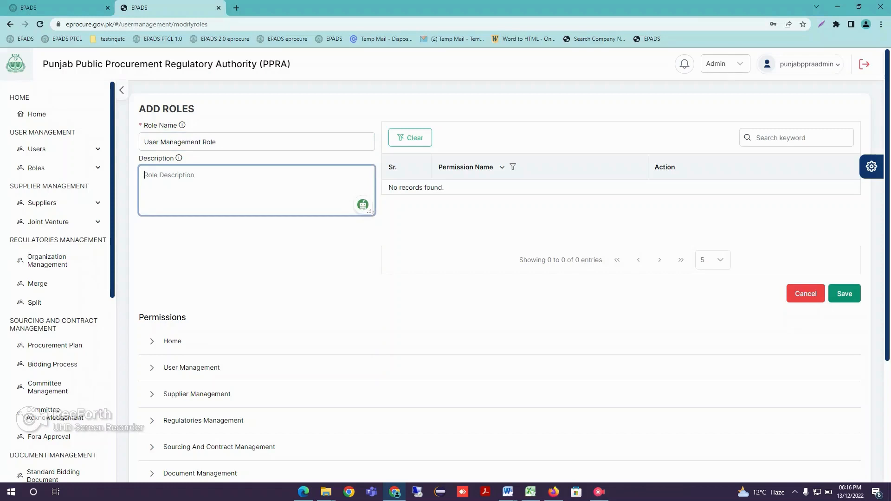
# Grant the role the View User List Page permission from User Management's User List and save the role
pyautogui.scroll(-3, 506, 278)
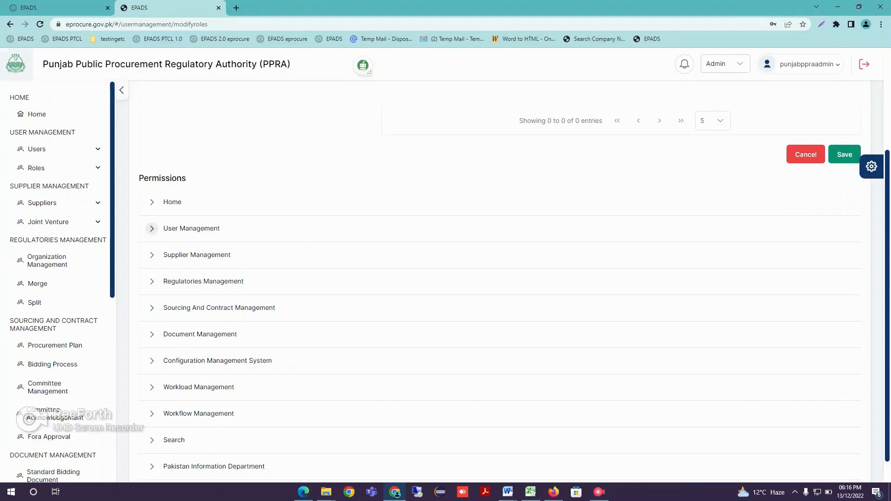
pyautogui.click(152, 228)
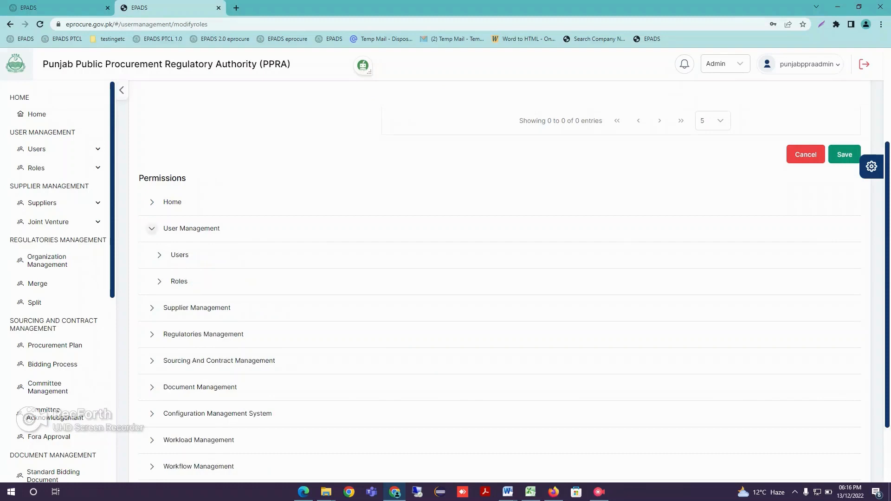
pyautogui.click(159, 254)
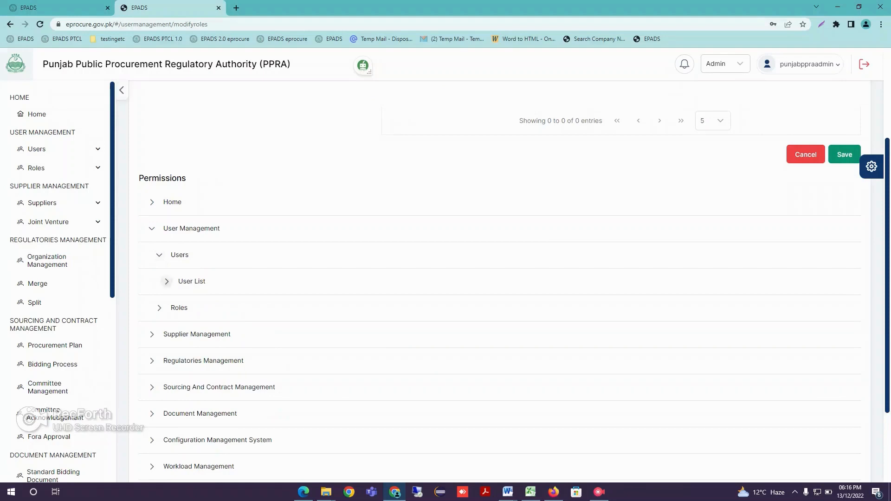
pyautogui.click(166, 281)
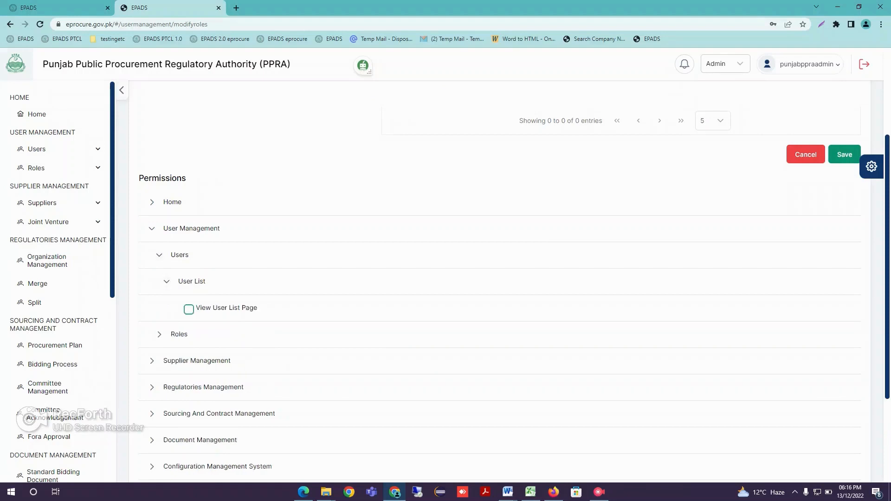
pyautogui.click(189, 309)
pyautogui.scroll(3, 499, 282)
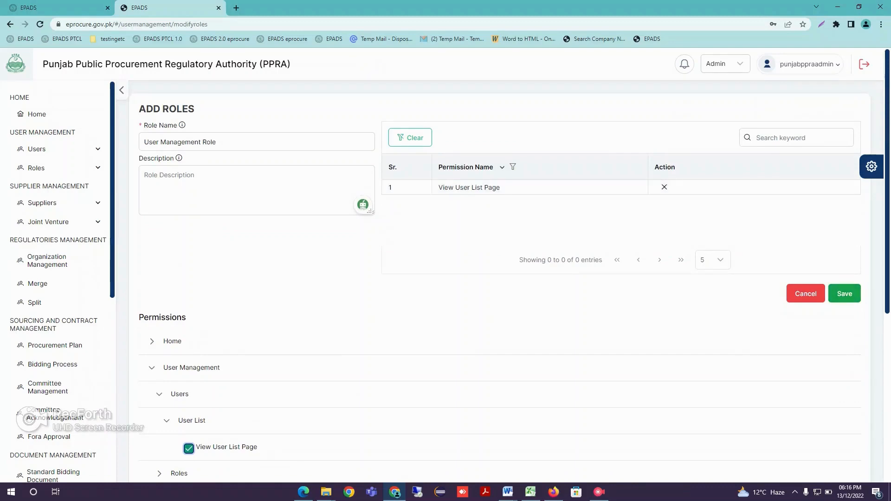
pyautogui.click(844, 294)
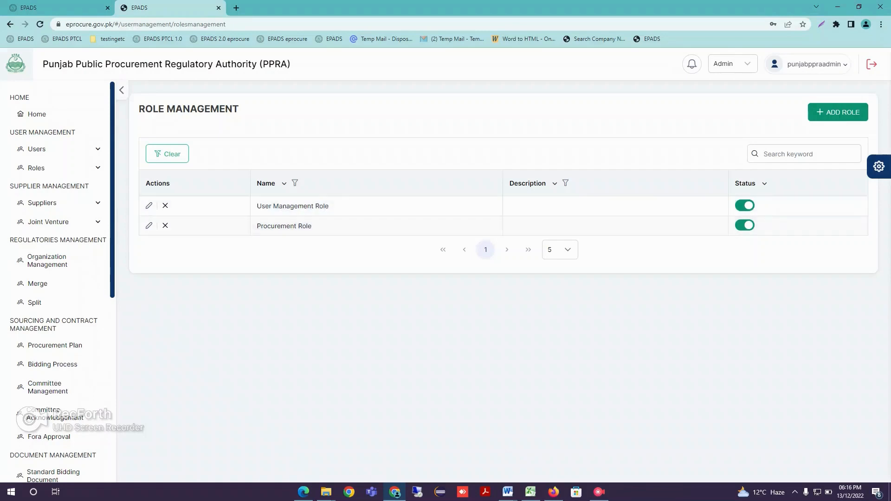
# Start a new internal user from the User List and fill in the first name, last name and username
pyautogui.click(37, 149)
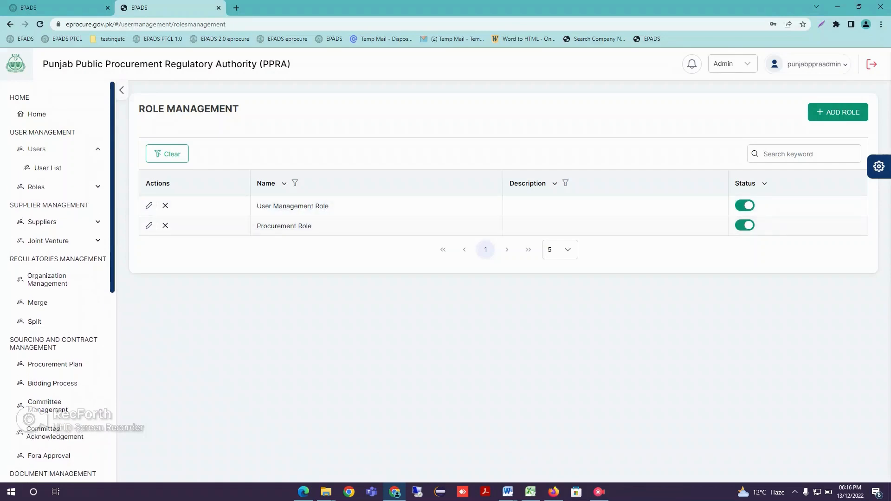
pyautogui.click(48, 167)
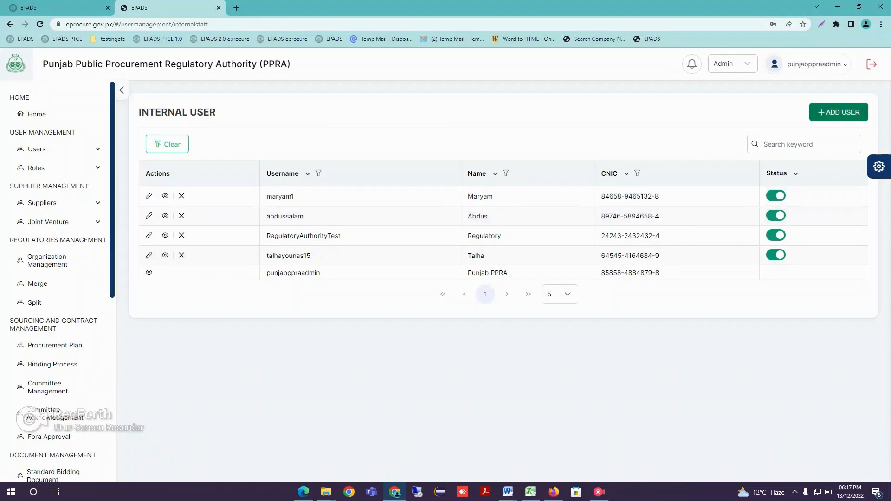
pyautogui.click(838, 112)
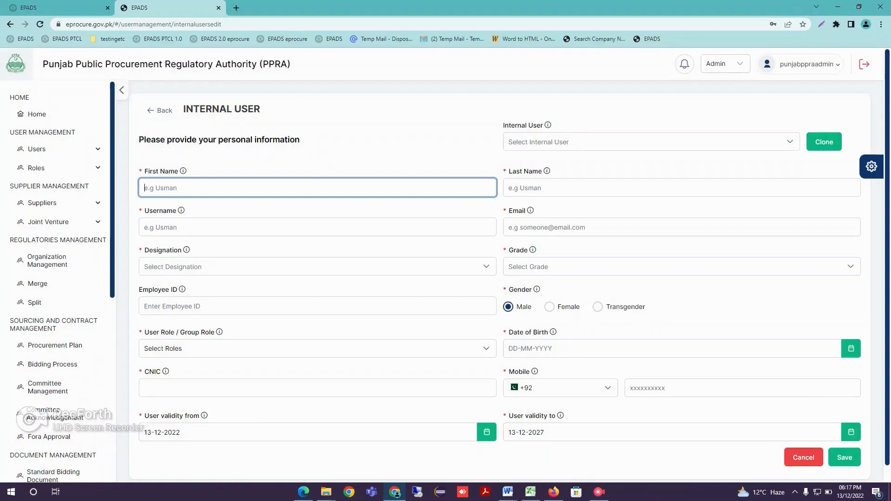
pyautogui.press('Tab')
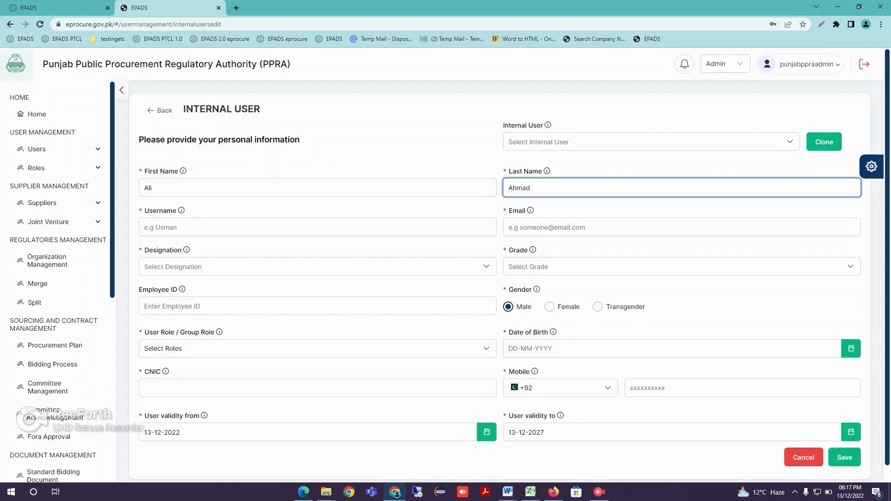
pyautogui.click(318, 227)
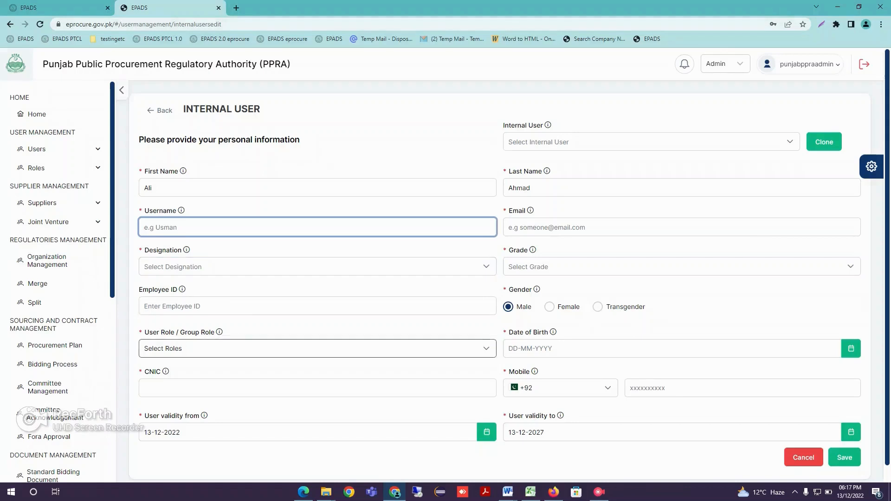
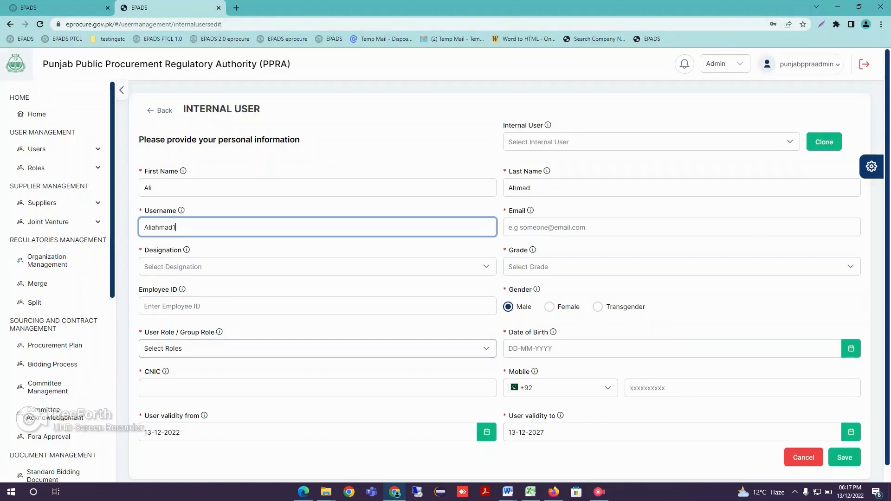
# Get a disposable address from Temp Mail and paste it as the new internal user's email
pyautogui.click(603, 227)
pyautogui.hotkey('ctrl', 't')
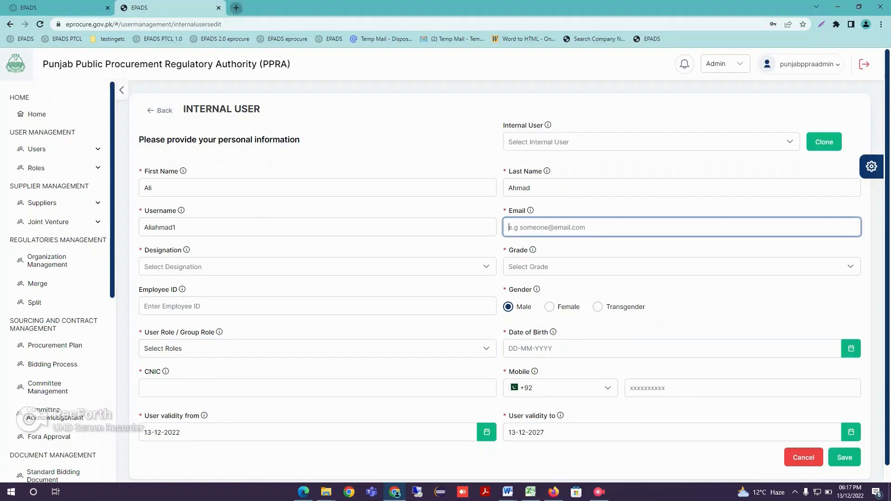
pyautogui.click(381, 38)
pyautogui.click(186, 8)
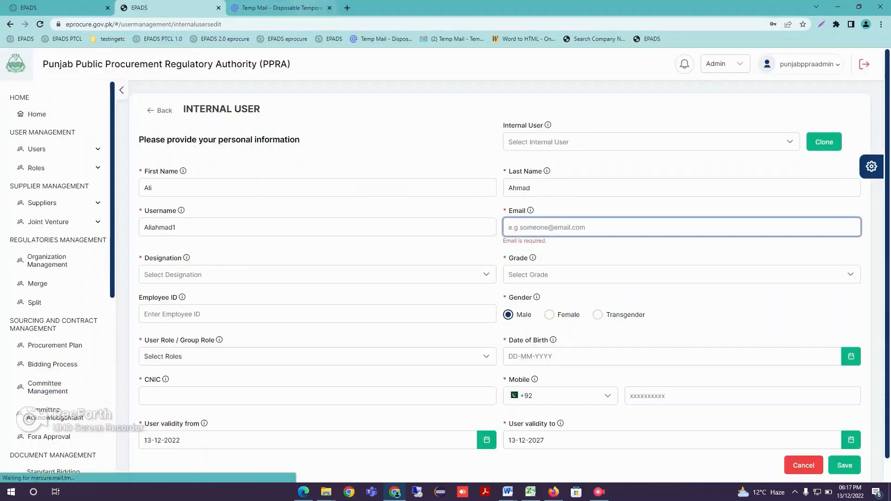
pyautogui.click(279, 8)
pyautogui.click(172, 8)
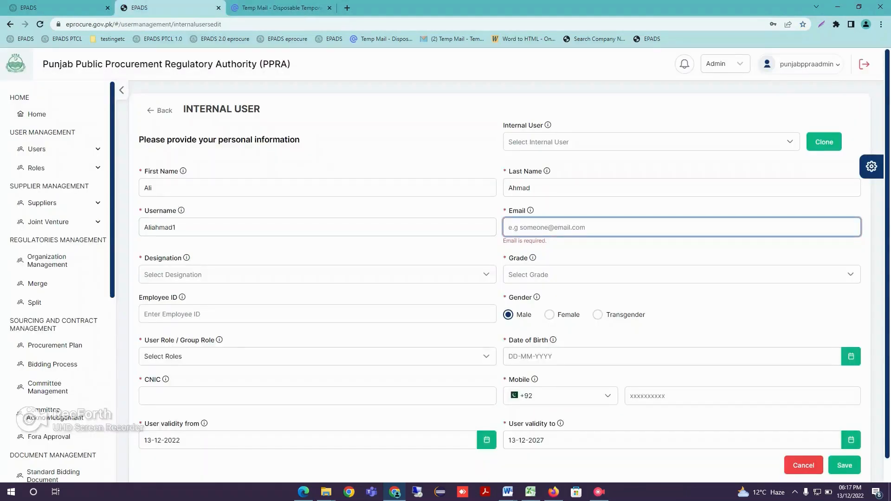
pyautogui.hotkey('ctrl', 'v')
# Set the new user's designation to Assistant Director
pyautogui.click(317, 268)
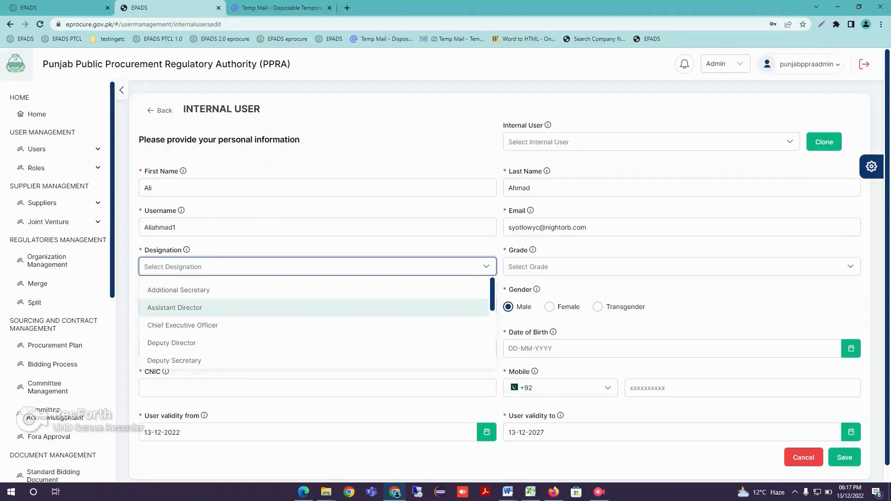
pyautogui.scroll(-4, 314, 308)
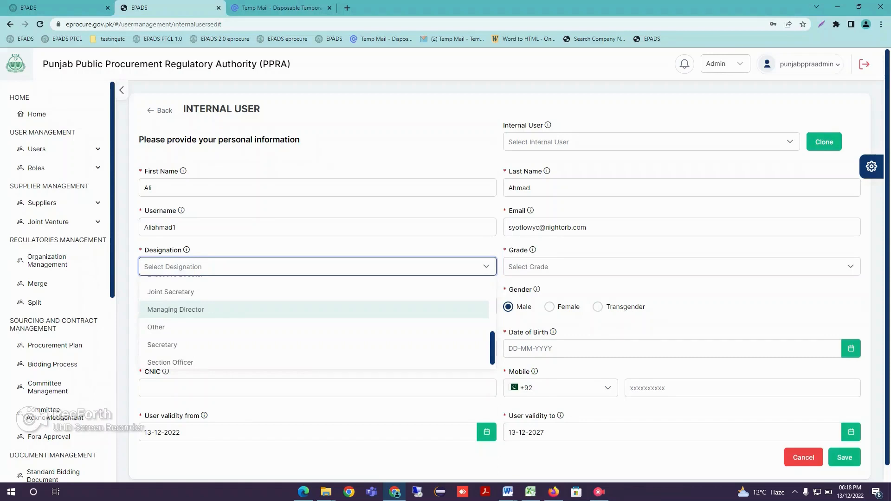
pyautogui.click(186, 327)
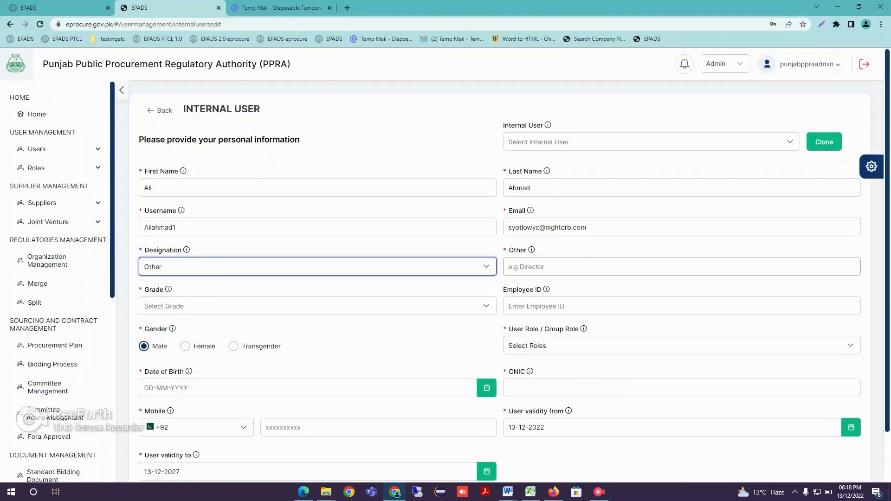
pyautogui.click(223, 267)
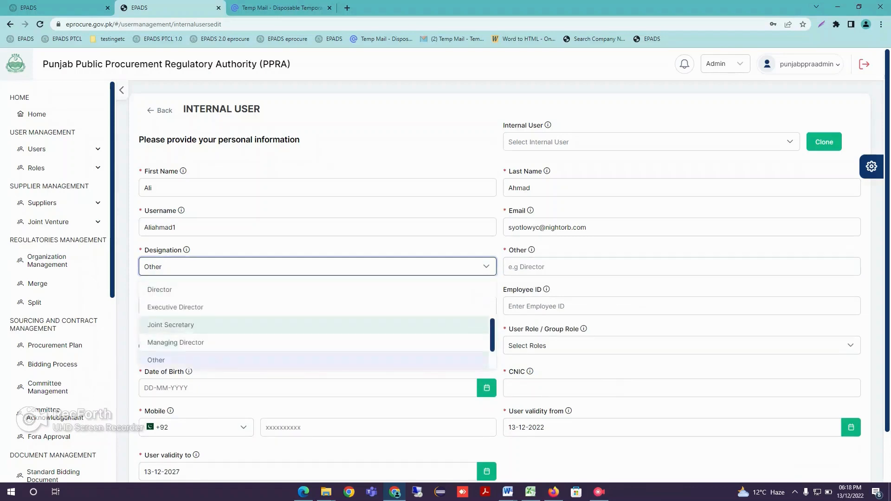
pyautogui.scroll(4, 223, 313)
pyautogui.click(175, 307)
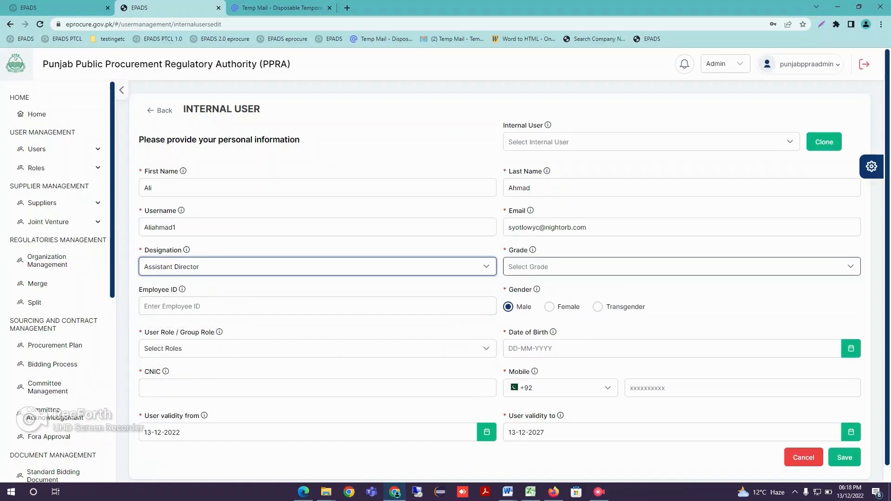
# Set the new user's grade to BPS-11
pyautogui.click(677, 266)
pyautogui.scroll(-10, 678, 319)
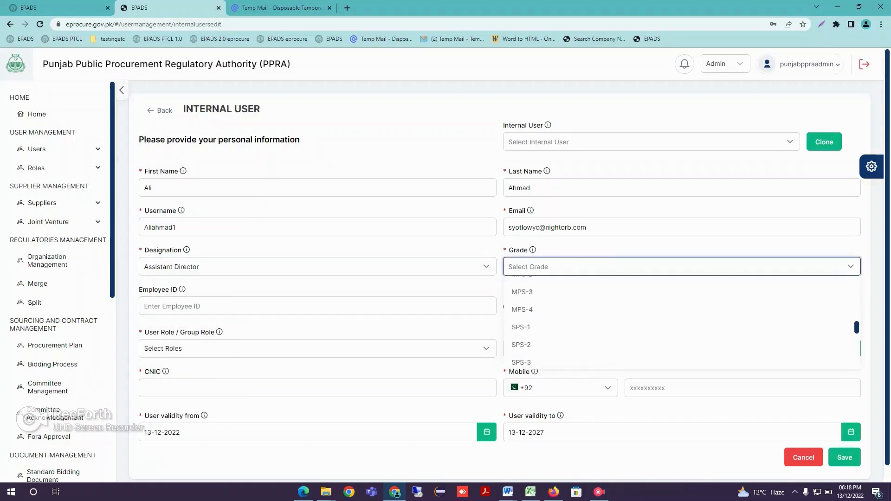
pyautogui.scroll(10, 677, 338)
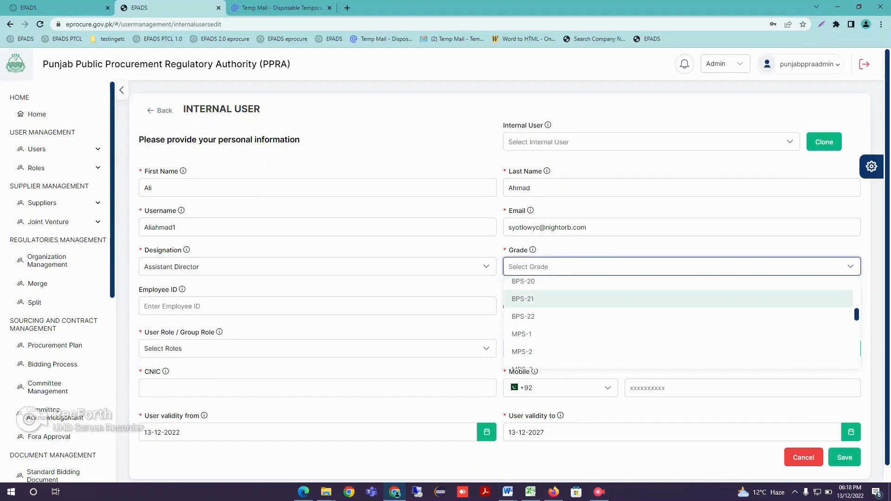
pyautogui.click(678, 303)
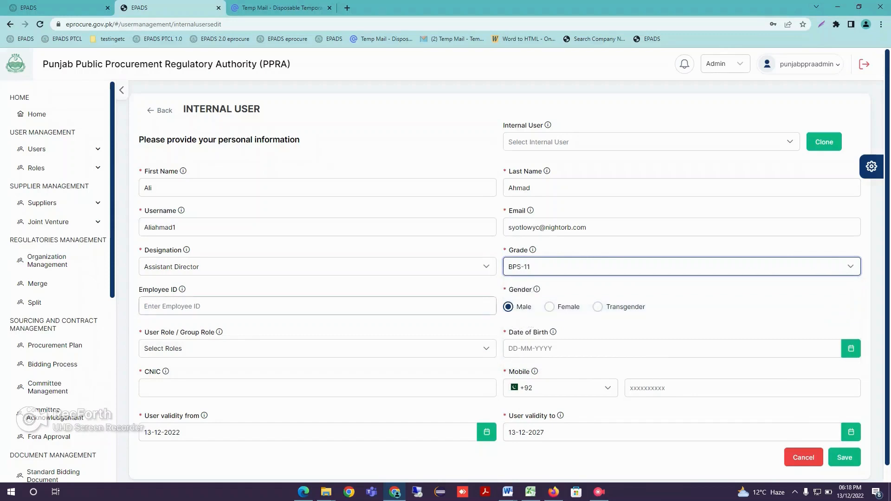
pyautogui.click(317, 306)
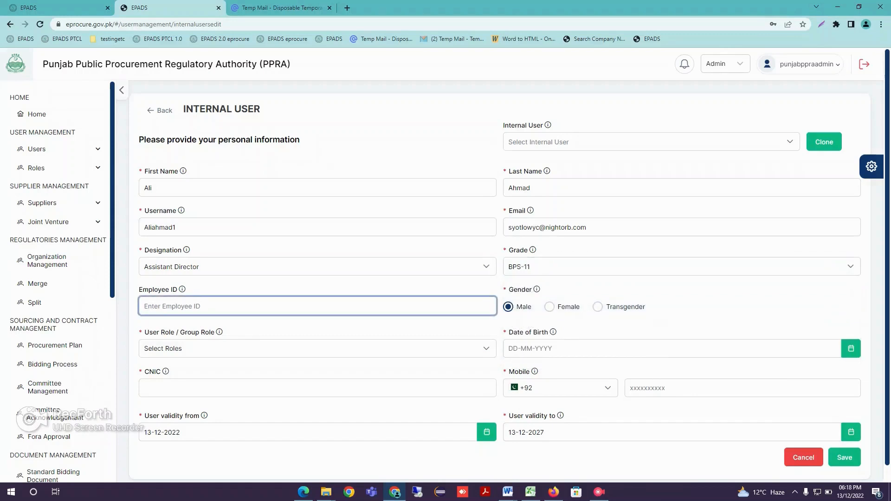
# Assign the User Management Role to the new internal user
pyautogui.scroll(-1, 317, 306)
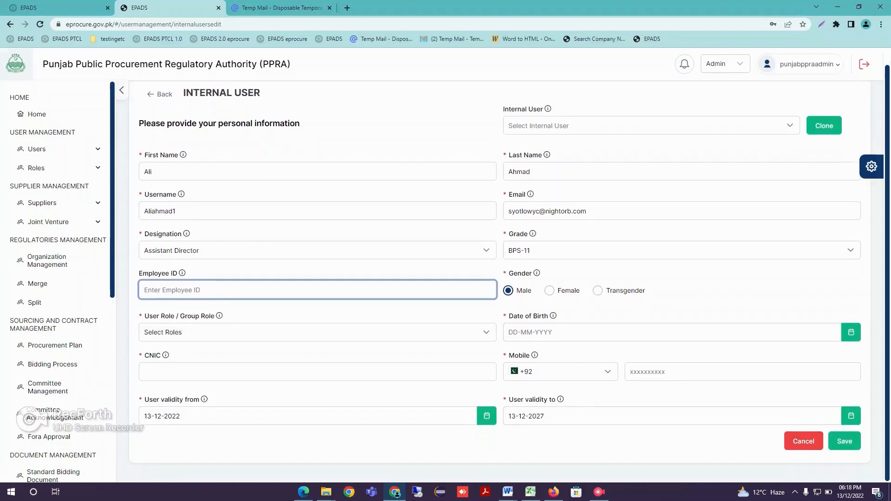
pyautogui.click(317, 332)
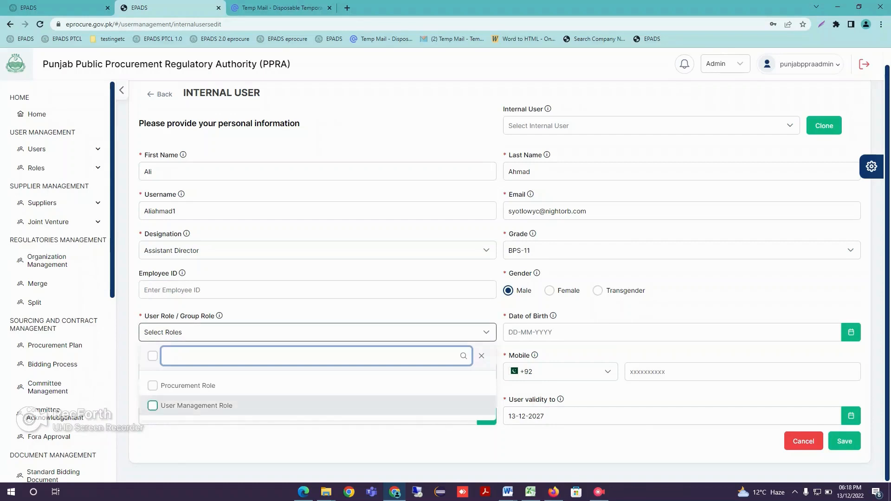
pyautogui.click(197, 406)
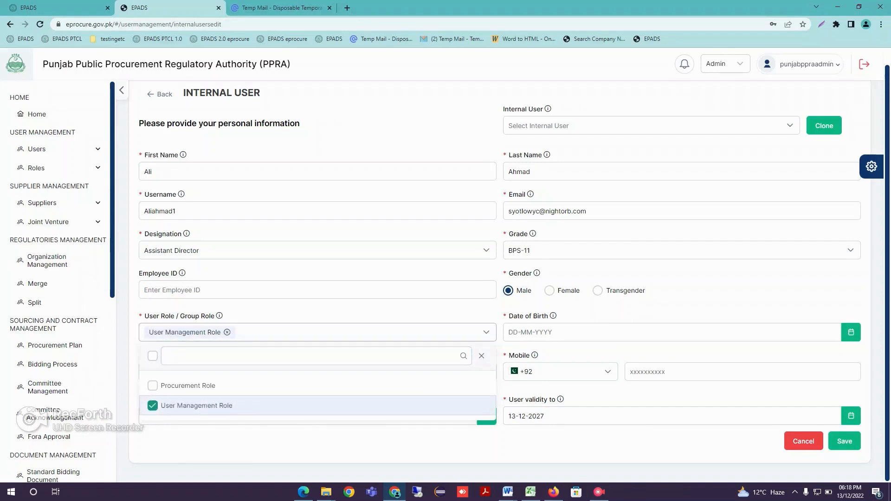
pyautogui.click(399, 445)
# Fill in the new user's date of birth, CNIC number and mobile number
pyautogui.click(672, 332)
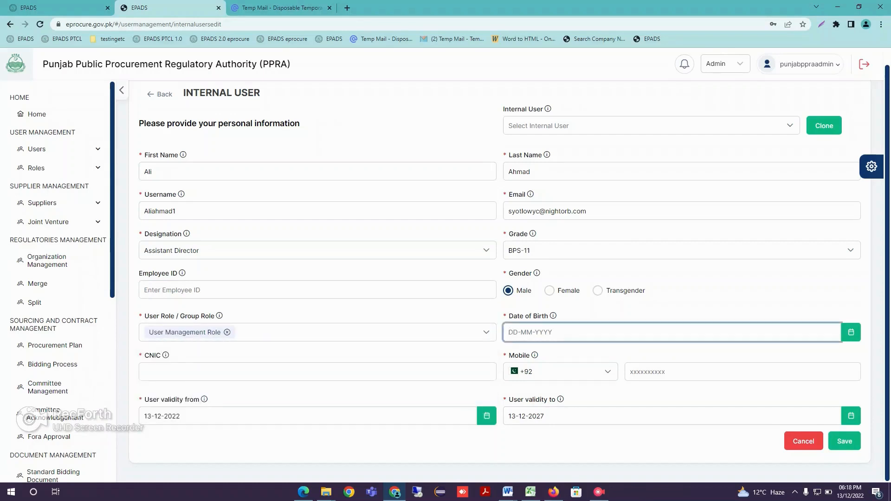
pyautogui.write('01-01-')
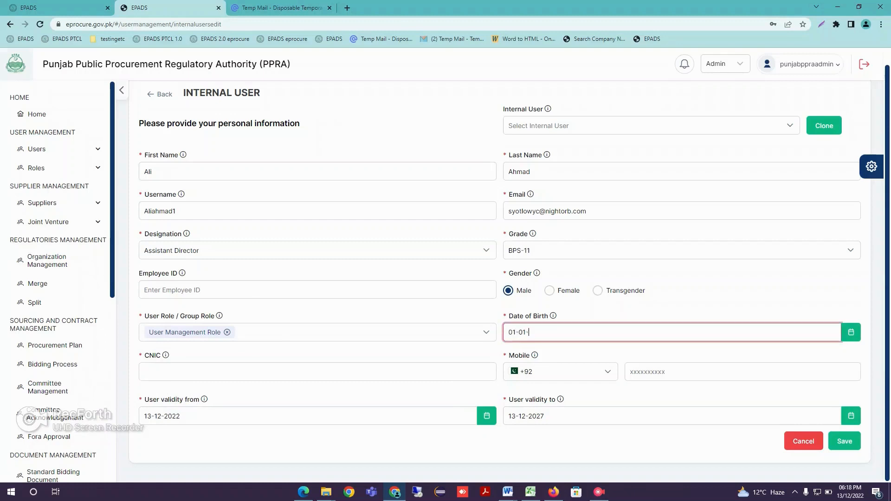
pyautogui.write('1985')
pyautogui.click(317, 372)
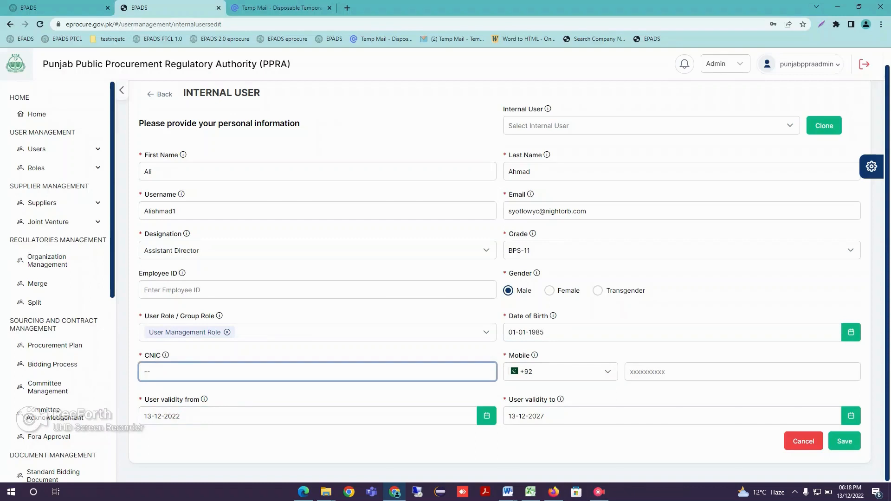
pyautogui.click(742, 371)
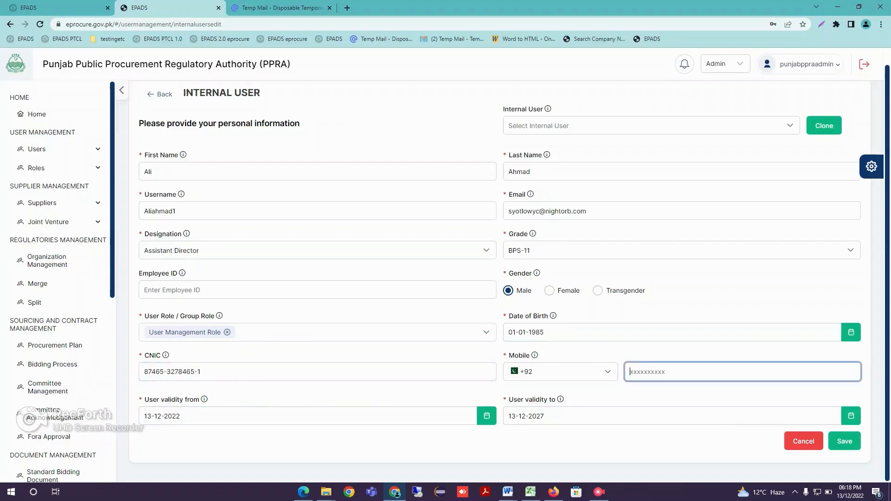
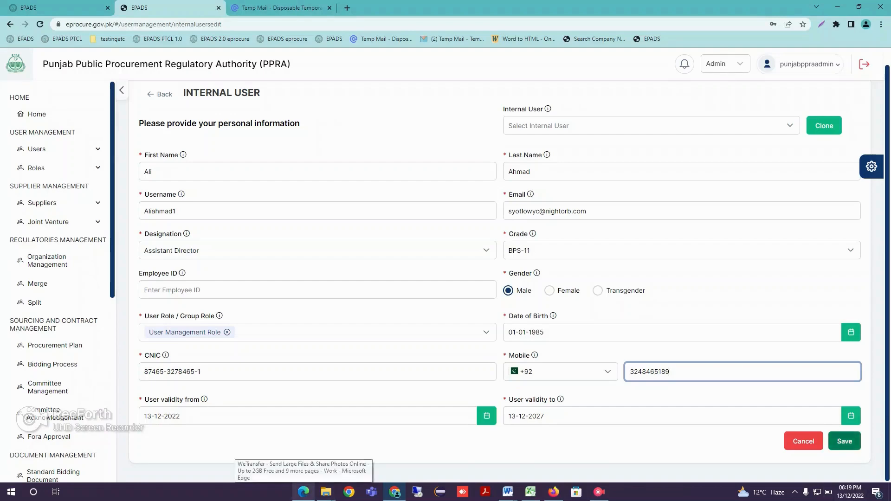
# Save the internal user with the username's numeric ending changed to 123, and activate the account in the Internal User list
pyautogui.click(845, 441)
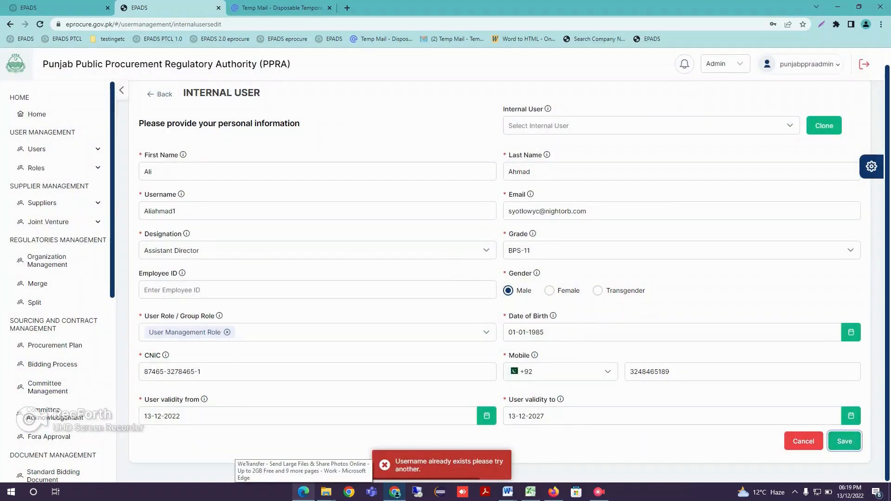
pyautogui.click(177, 212)
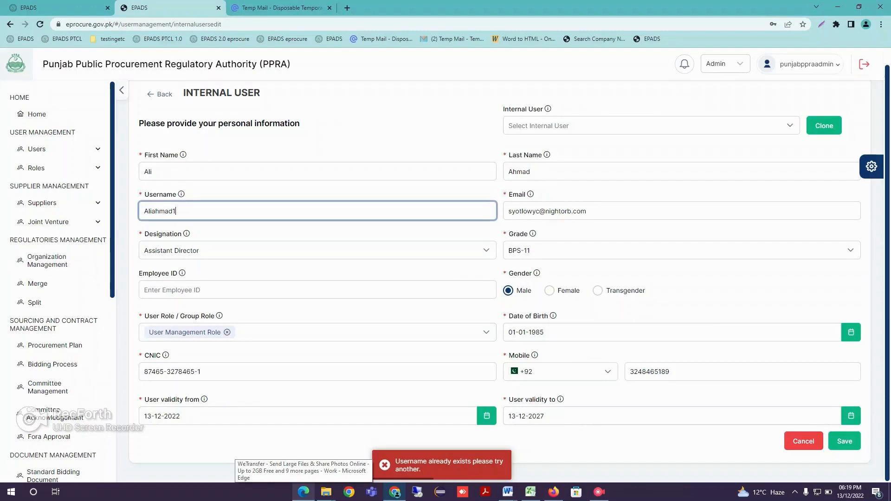
pyautogui.write('2')
pyautogui.click(844, 441)
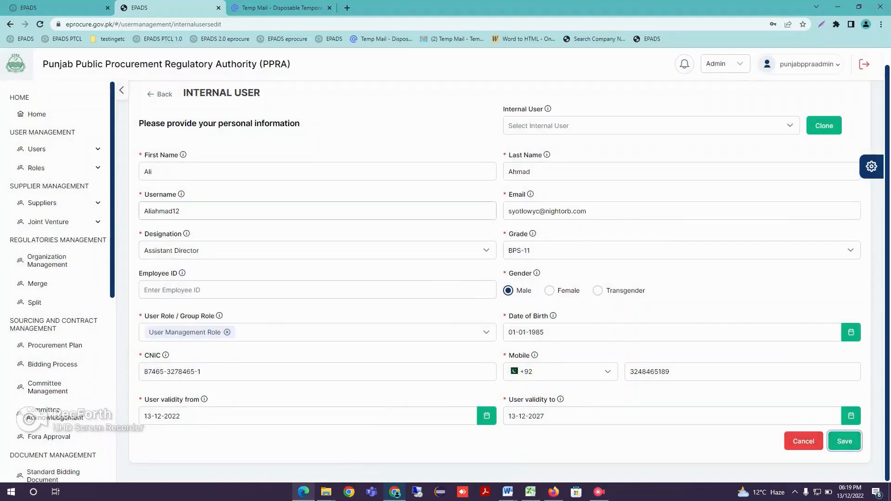
pyautogui.click(181, 211)
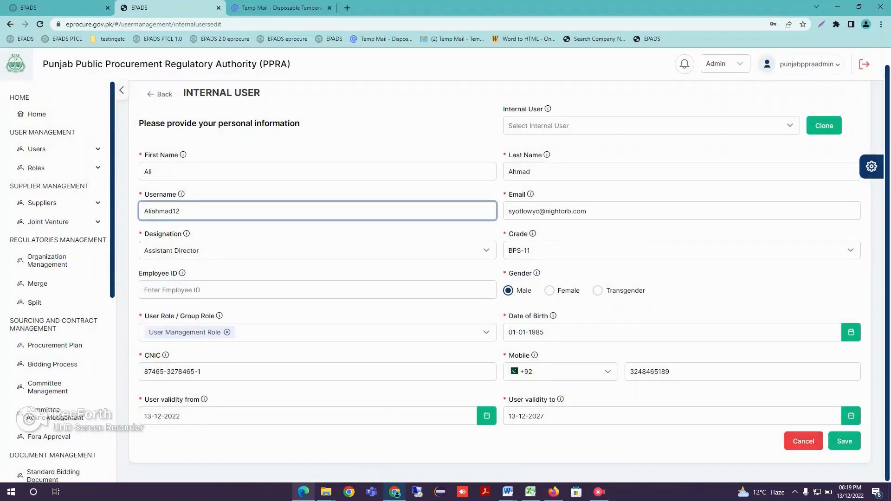
pyautogui.click(844, 441)
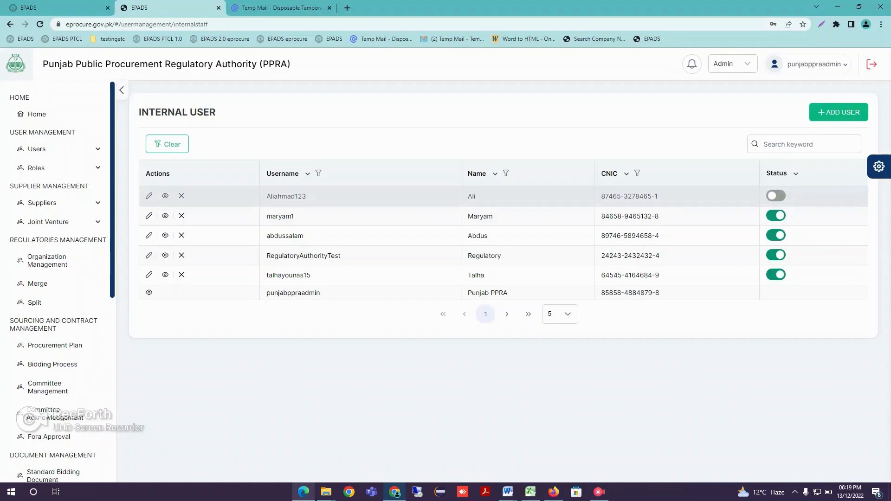
pyautogui.click(776, 196)
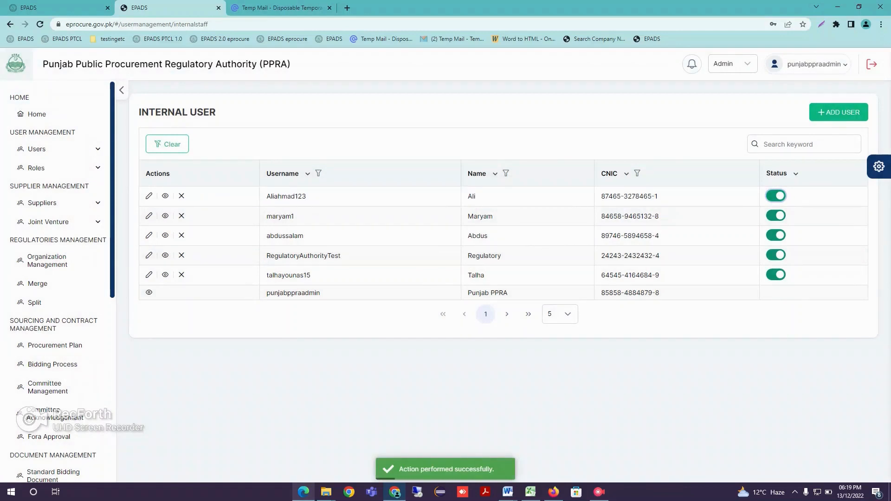
pyautogui.click(599, 492)
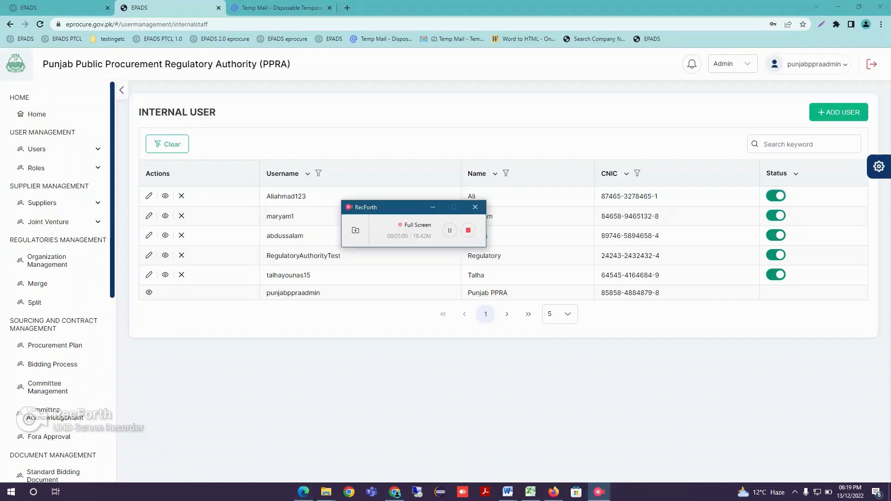
pyautogui.click(449, 230)
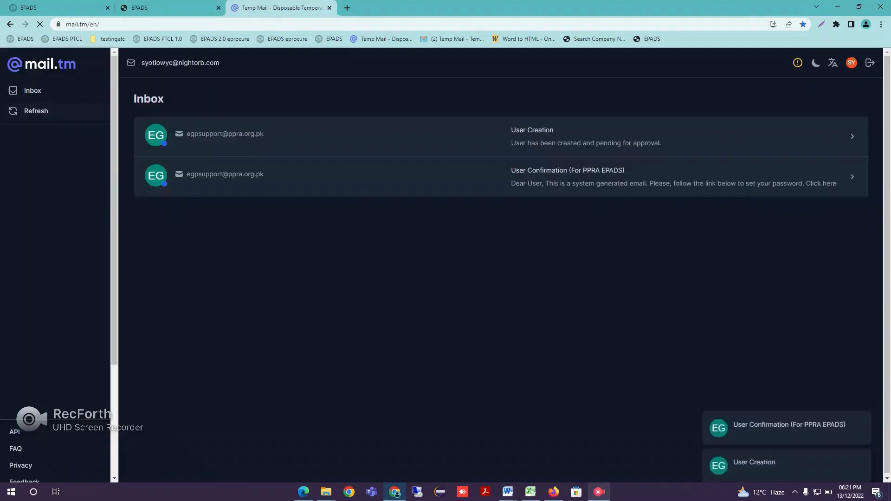
# Open the User Confirmation email in the Temp Mail inbox and follow its link for setting the account password
pyautogui.click(278, 8)
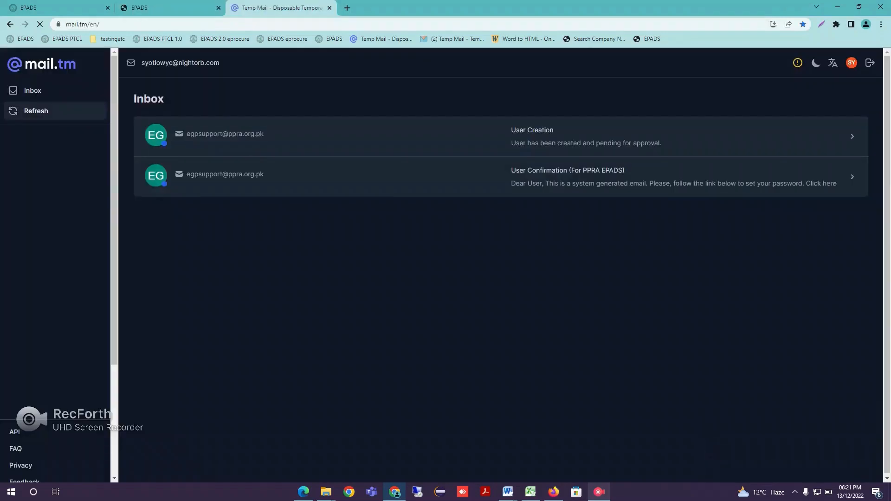
pyautogui.click(501, 177)
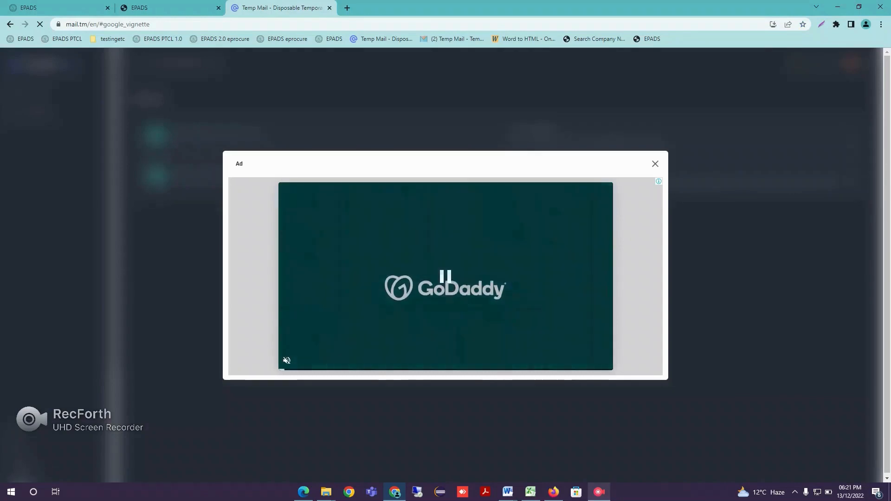
pyautogui.click(654, 163)
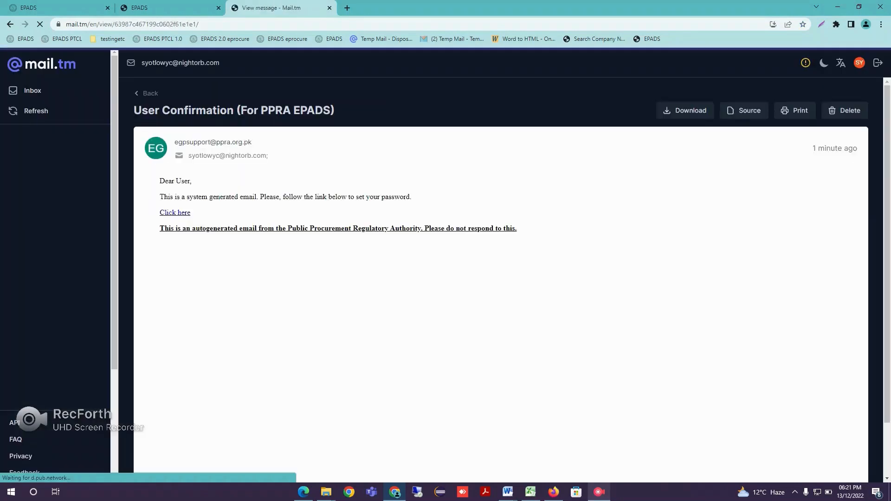
pyautogui.click(175, 212)
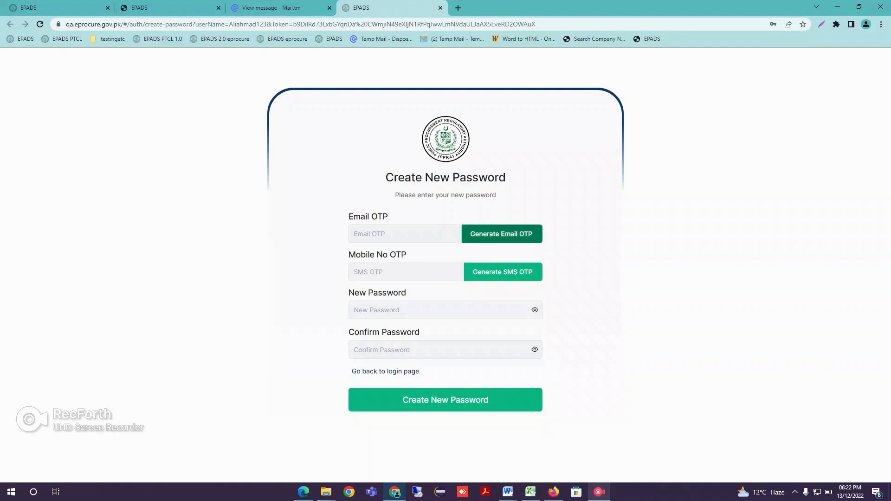
# Generate the email and SMS OTPs, enter both codes in their OTP fields and verify them
pyautogui.click(502, 233)
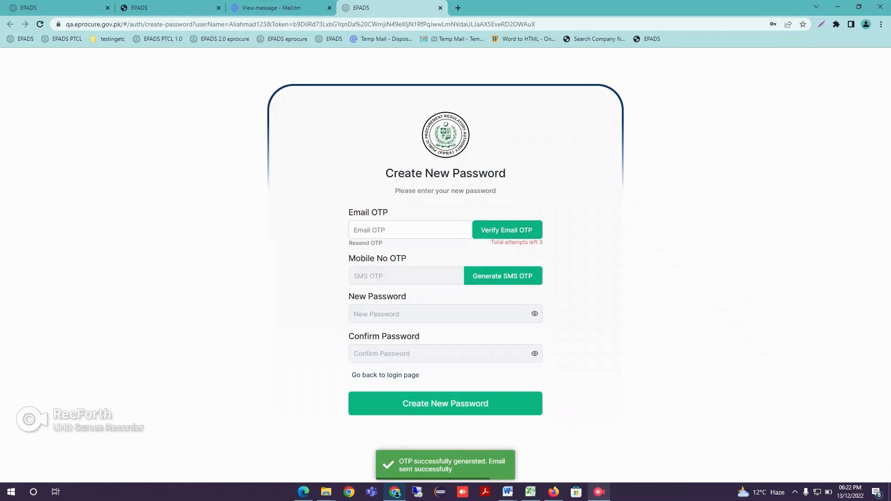
pyautogui.click(502, 275)
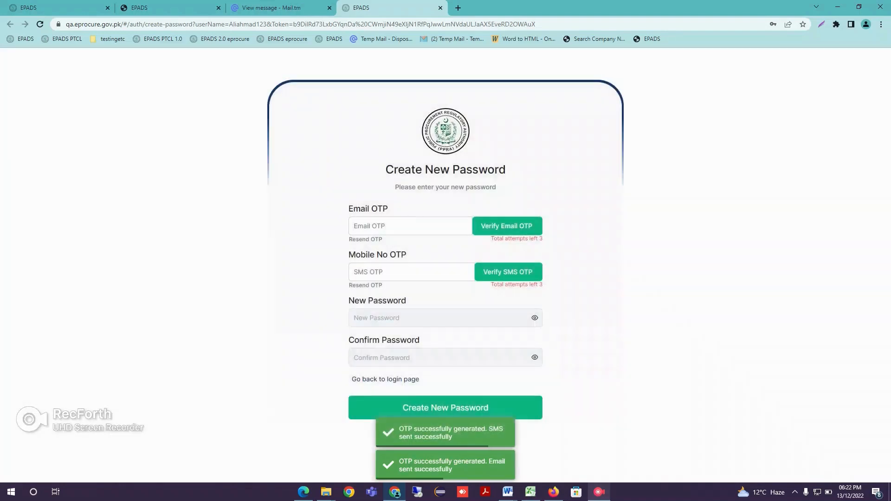
pyautogui.click(410, 225)
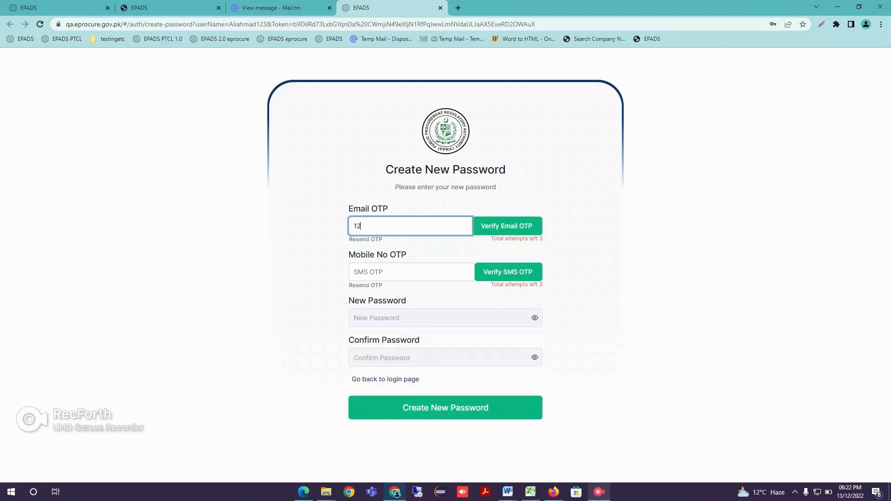
pyautogui.click(411, 272)
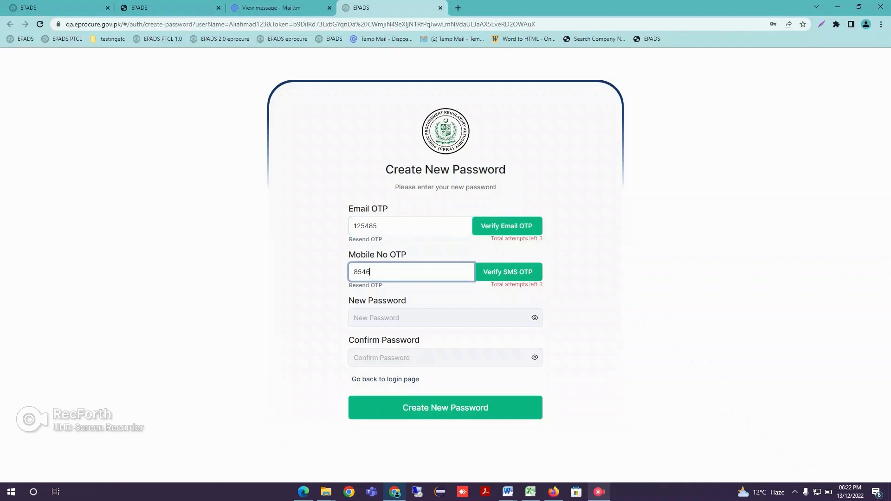
pyautogui.click(507, 226)
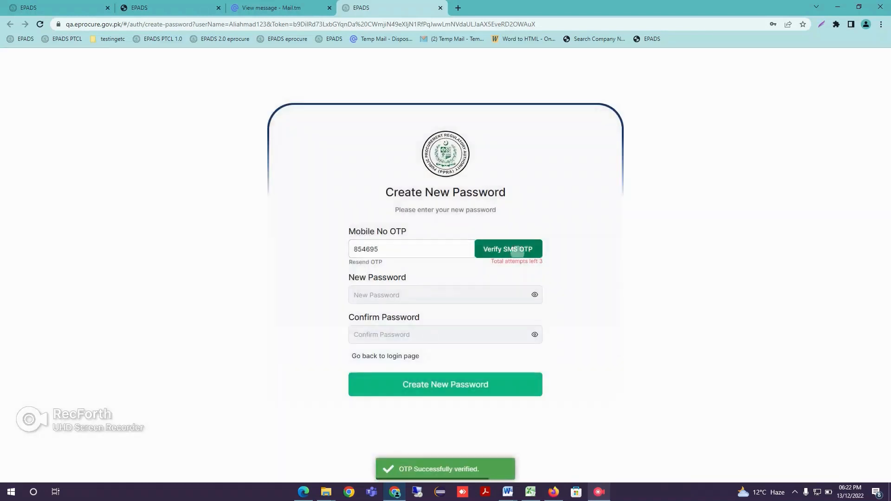
pyautogui.click(517, 252)
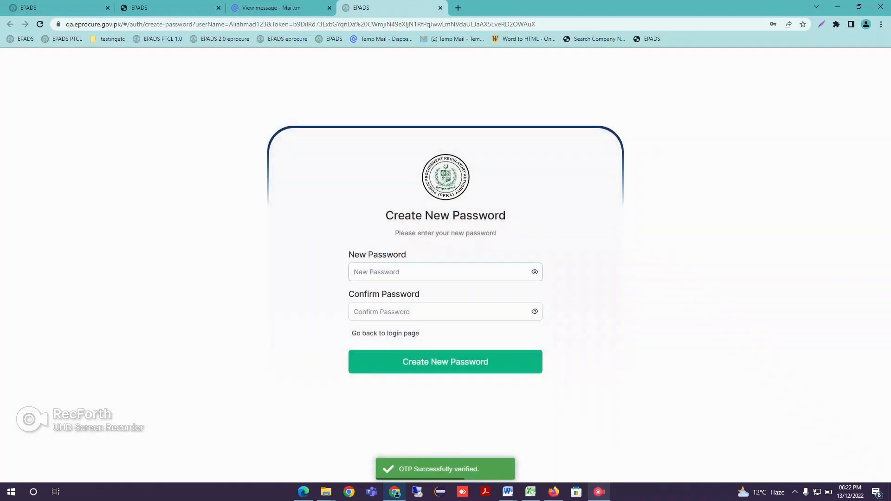
# Fill in the new password and its confirmation, and create the new account password
pyautogui.click(445, 272)
pyautogui.click(599, 303)
pyautogui.click(444, 311)
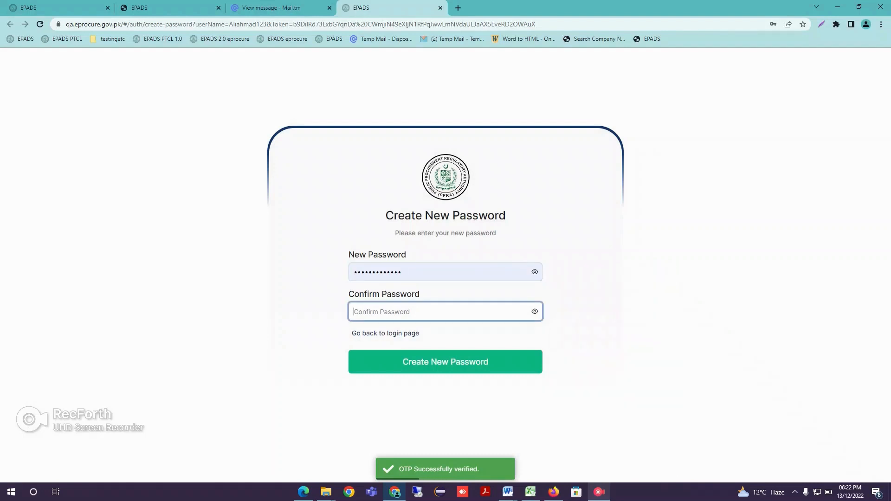
pyautogui.write('••••••')
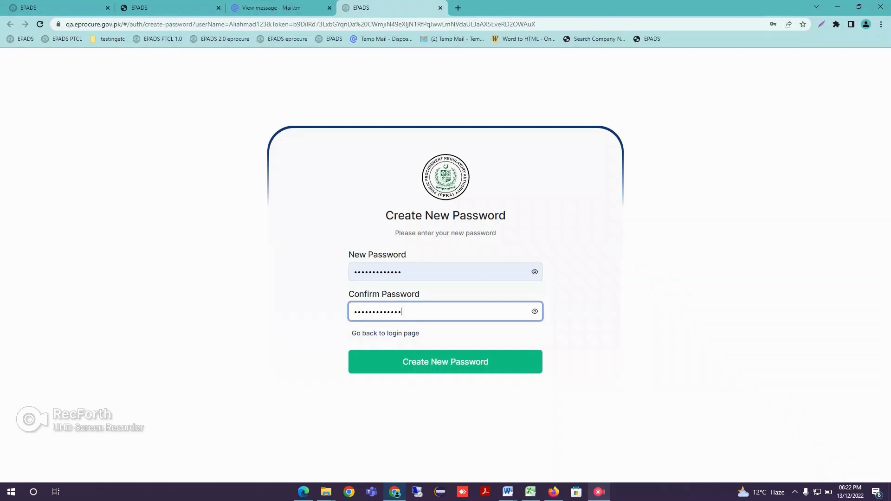
pyautogui.press('Return')
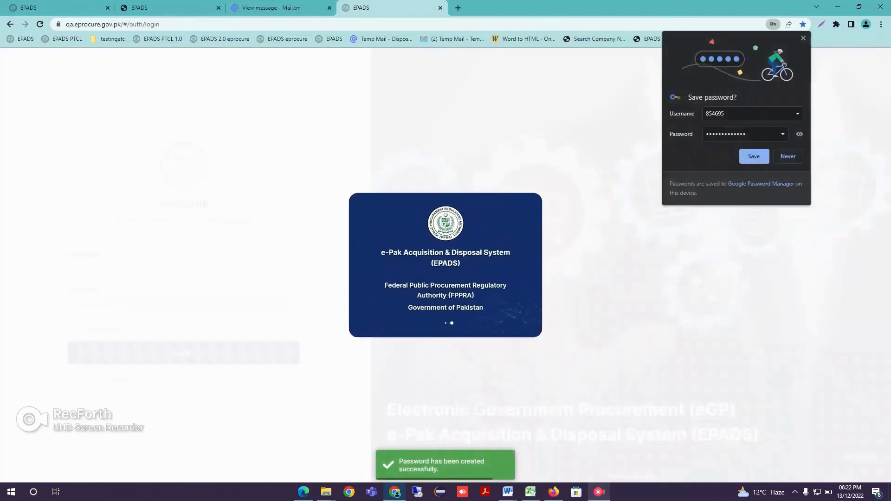
# Replace the username in the browser's save-password prompt with the new internal user's username and save the login
pyautogui.doubleClick(715, 114)
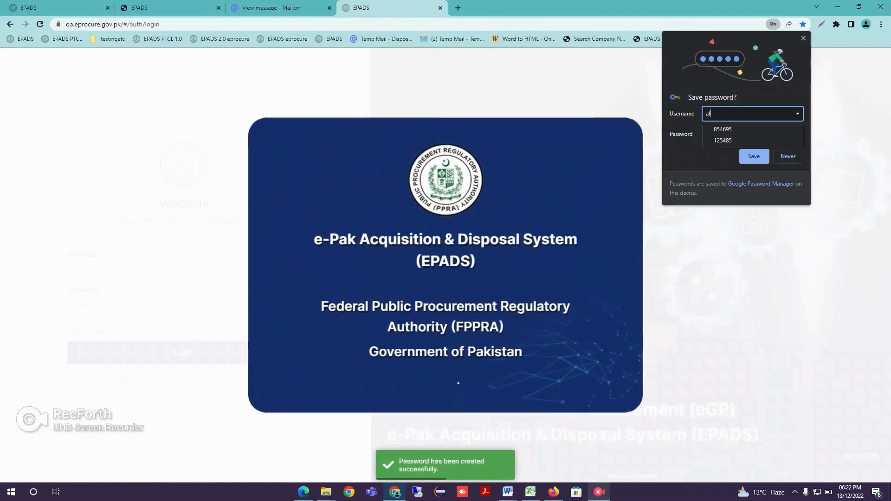
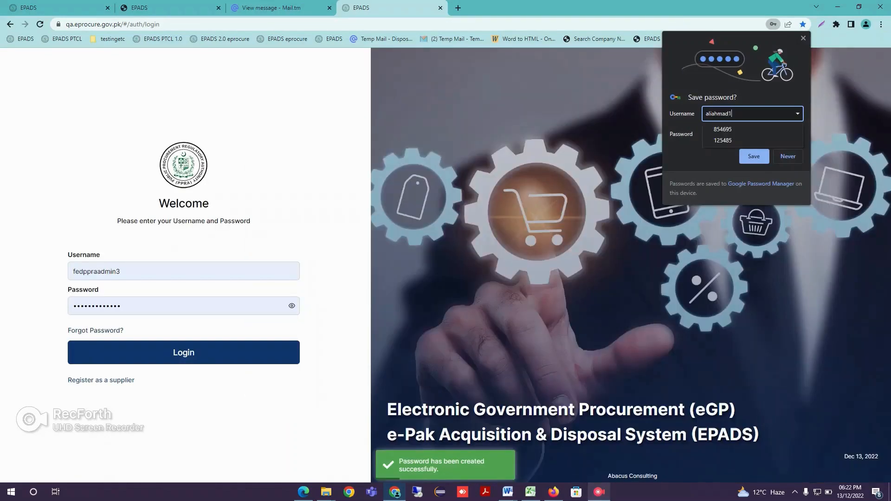
pyautogui.press('Return')
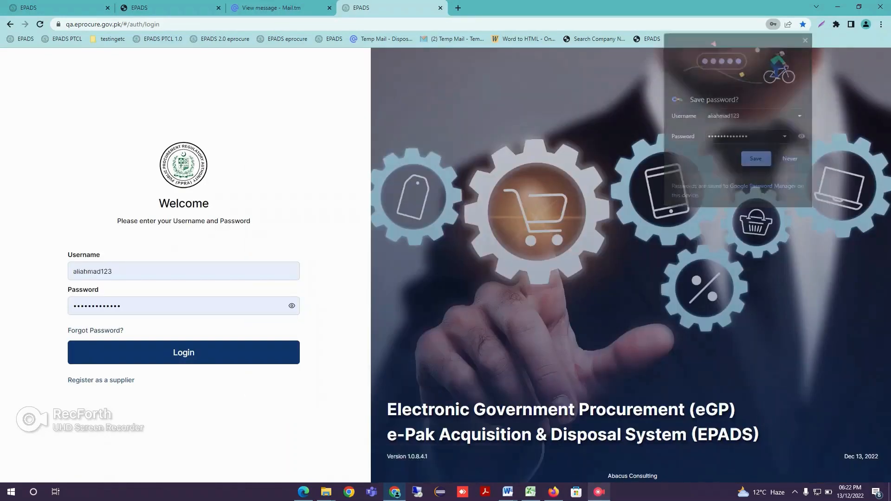
# Log in as the new internal user and open the Internal User list
pyautogui.click(184, 352)
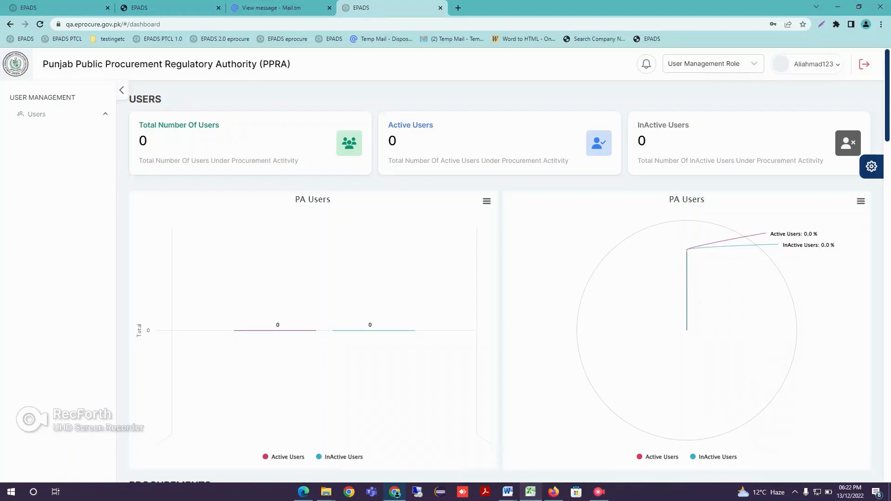
pyautogui.click(48, 134)
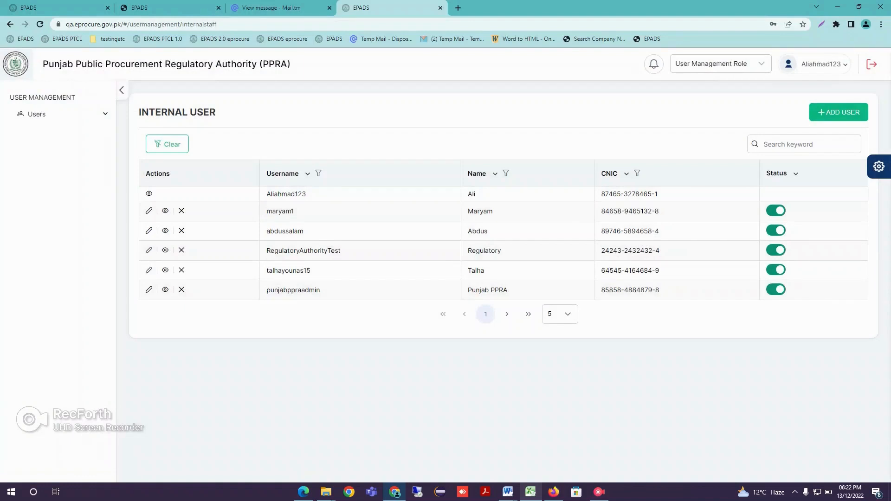
pyautogui.click(598, 492)
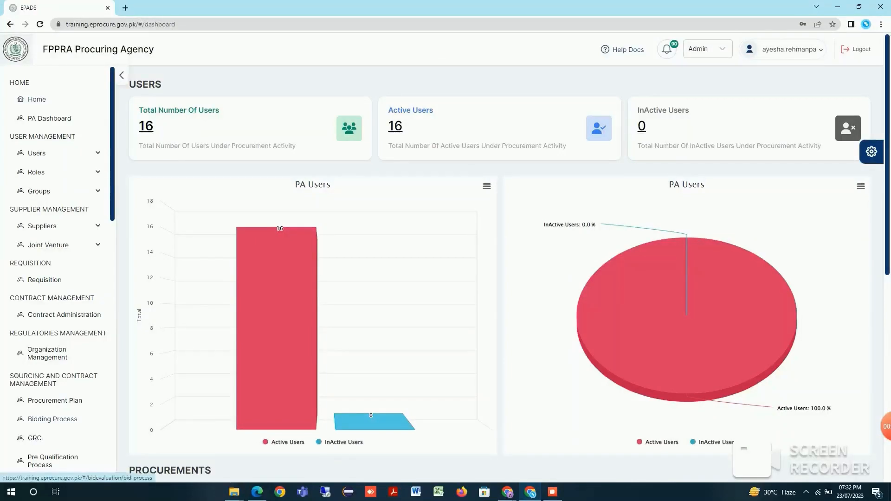
# Show the Bidding Process for the first Procurement of Laptops activity in the FPPRA Procuring Agency account
pyautogui.click(52, 419)
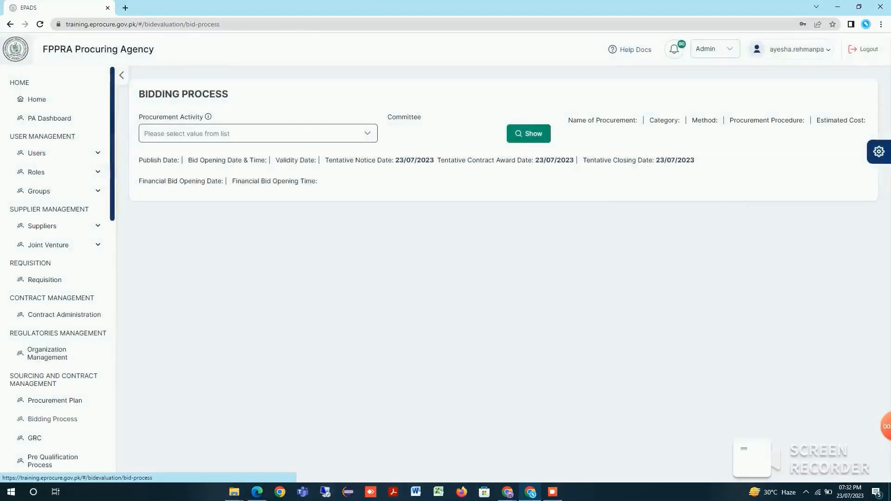
pyautogui.click(258, 134)
pyautogui.click(184, 185)
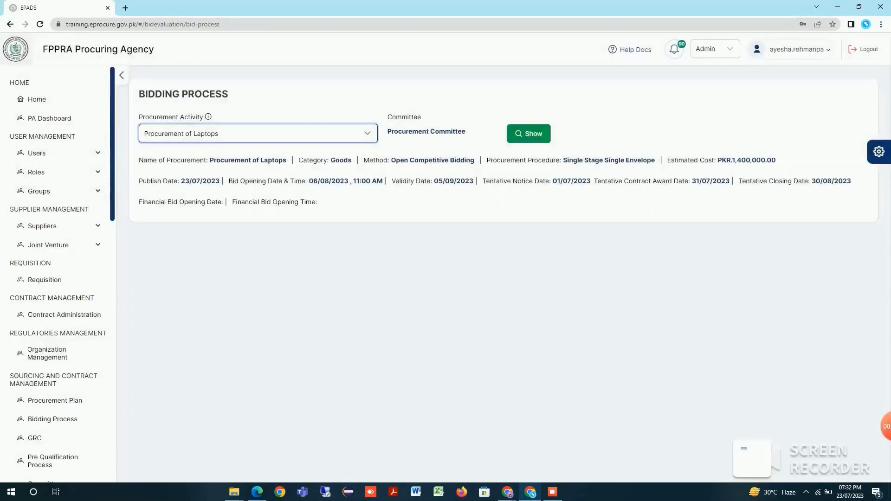
pyautogui.click(528, 134)
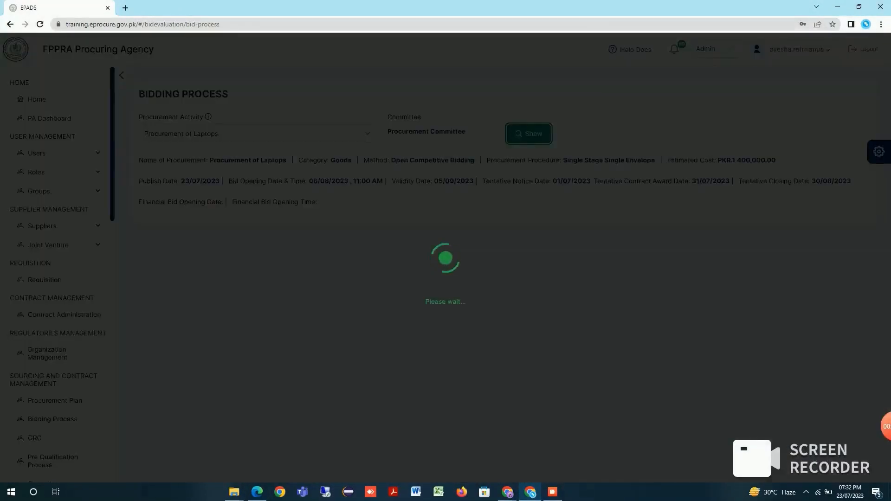
# Mark the Clarification(s) activity of the laptop procurement as completed and confirm
pyautogui.scroll(-1, 499, 274)
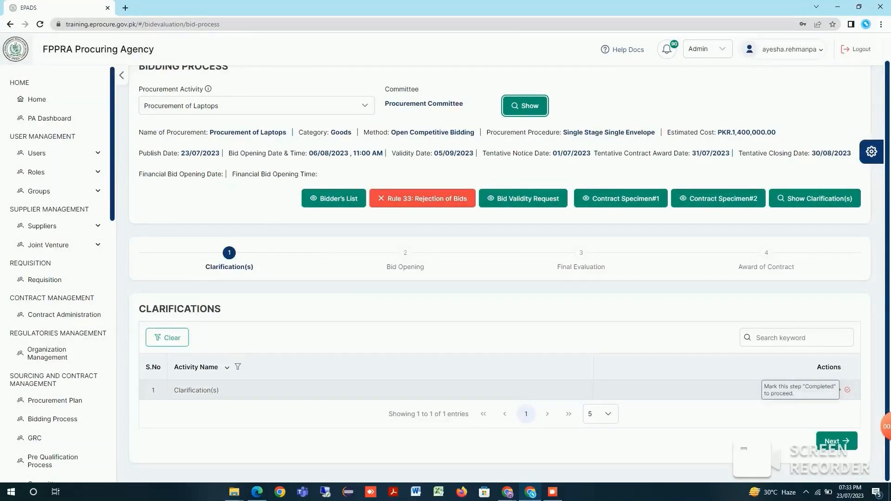
pyautogui.click(847, 390)
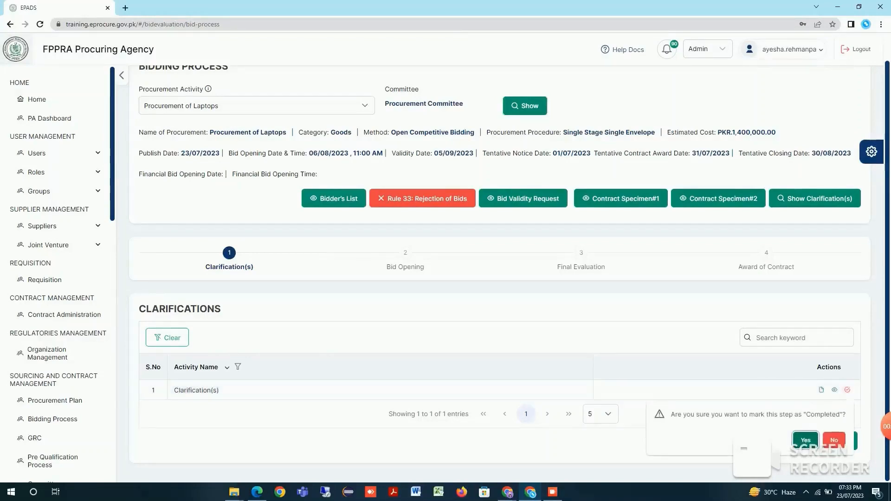
pyautogui.click(805, 440)
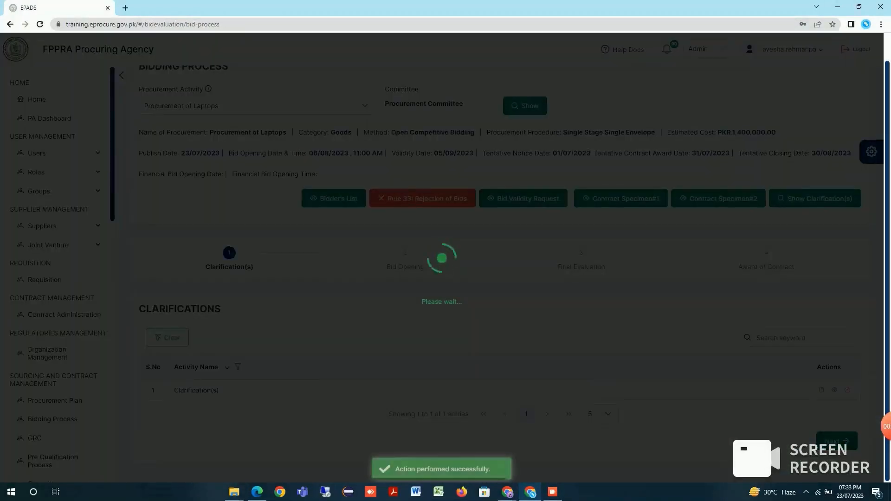
# Open Committee Members Attendance in the Bid Opening stage and mark the committee convener as present
pyautogui.scroll(-2, 803, 402)
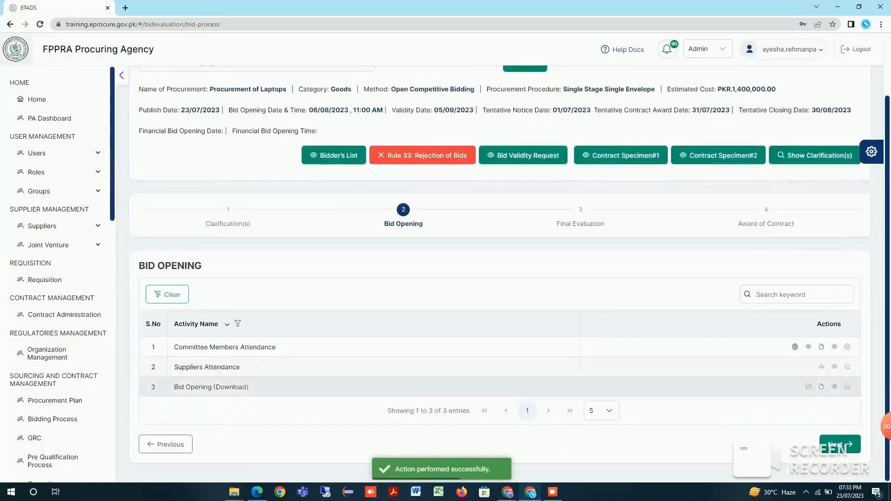
pyautogui.click(795, 347)
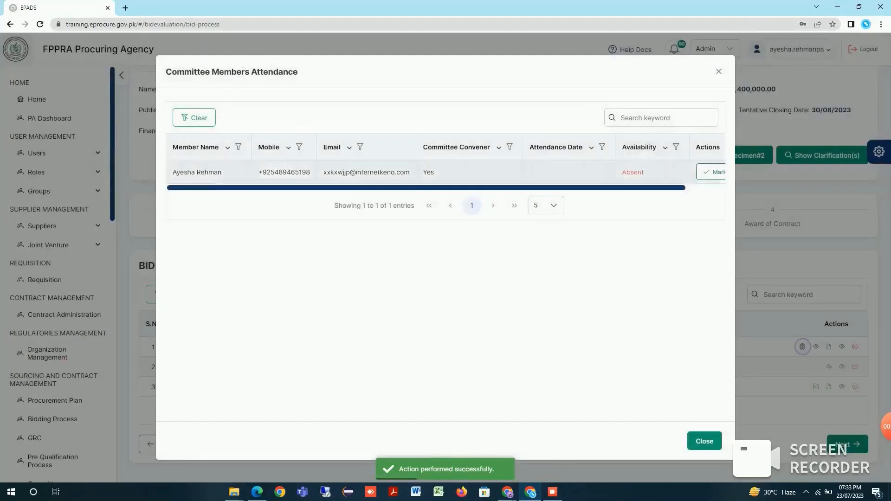
pyautogui.click(684, 172)
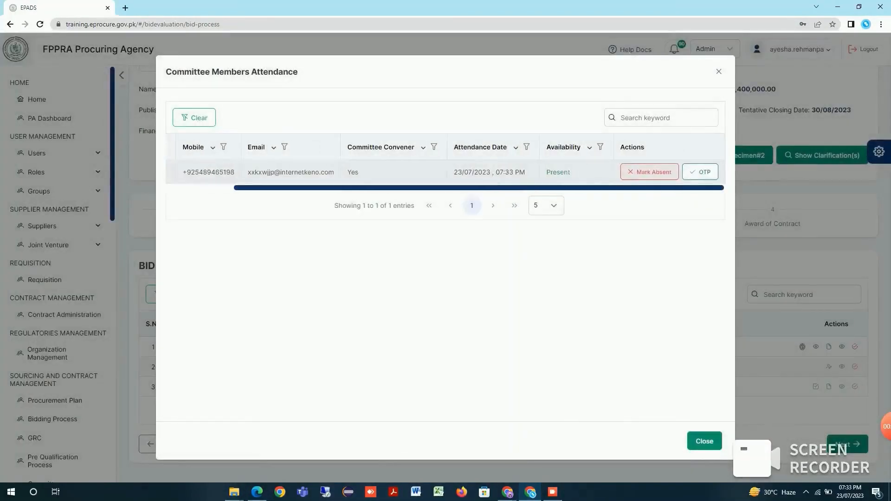
# Verify the convener's attendance by generating an OTP and entering the code, and close the attendance dialog
pyautogui.click(700, 172)
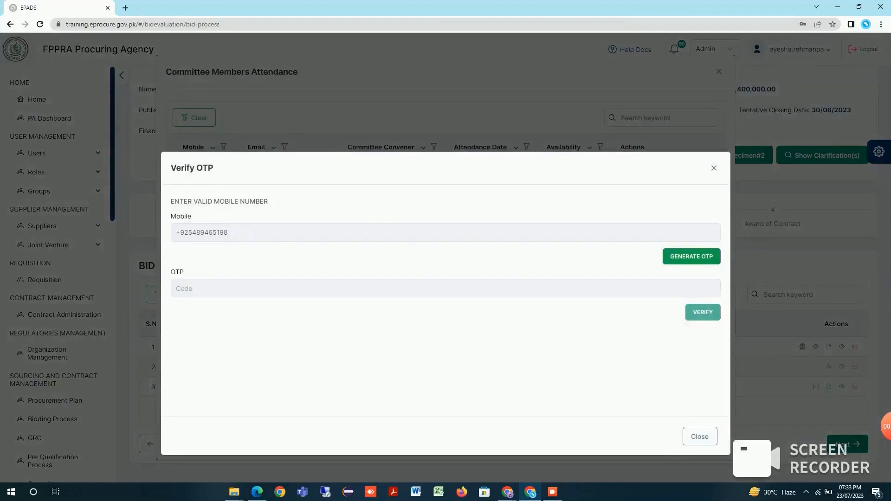
pyautogui.click(691, 257)
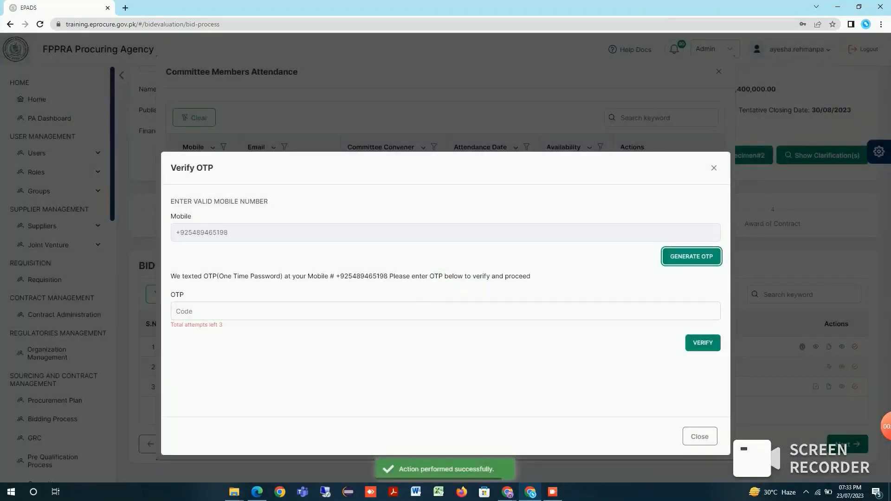
pyautogui.click(445, 311)
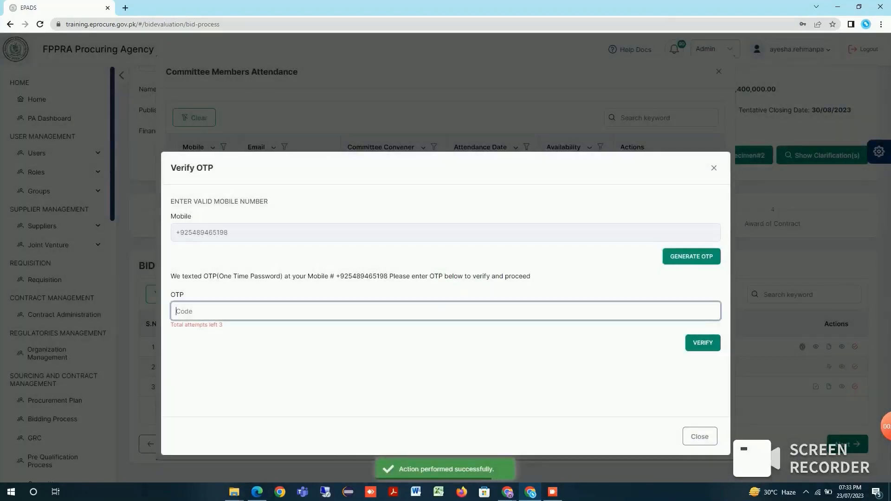
pyautogui.write('458782')
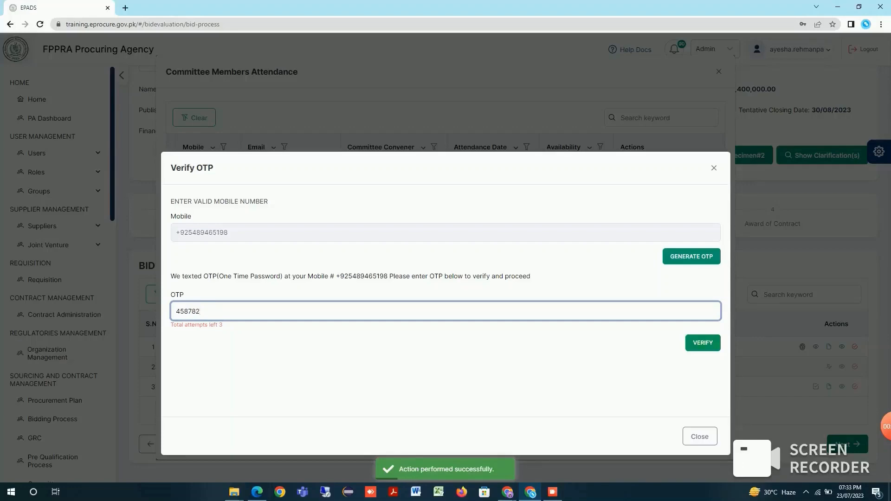
pyautogui.click(702, 343)
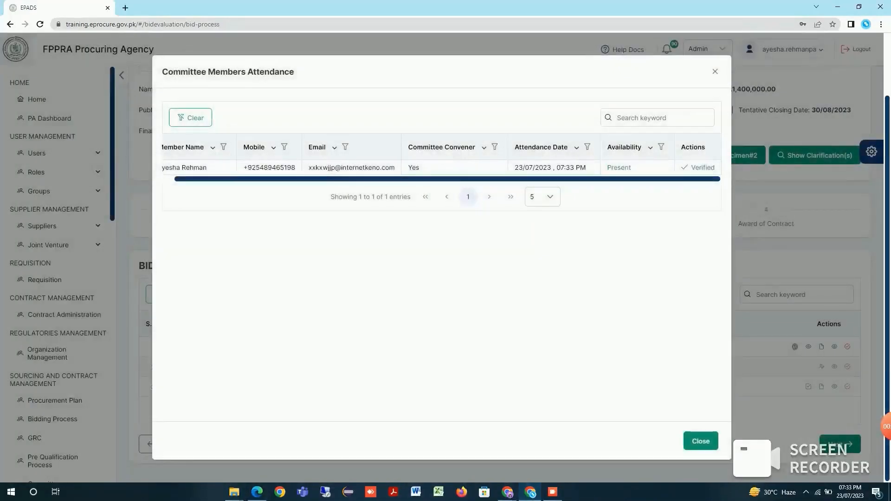
pyautogui.click(701, 441)
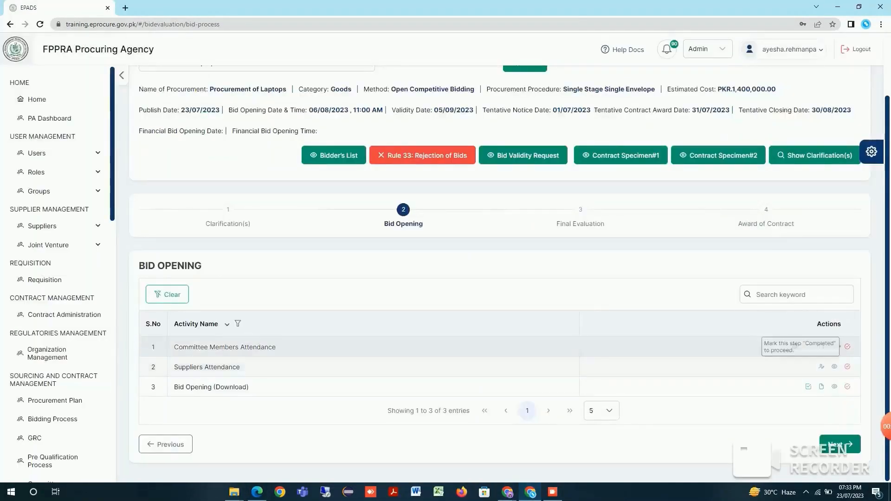
# Mark the Committee Members Attendance and Suppliers Attendance activities as completed, confirming each
pyautogui.click(846, 347)
pyautogui.click(806, 397)
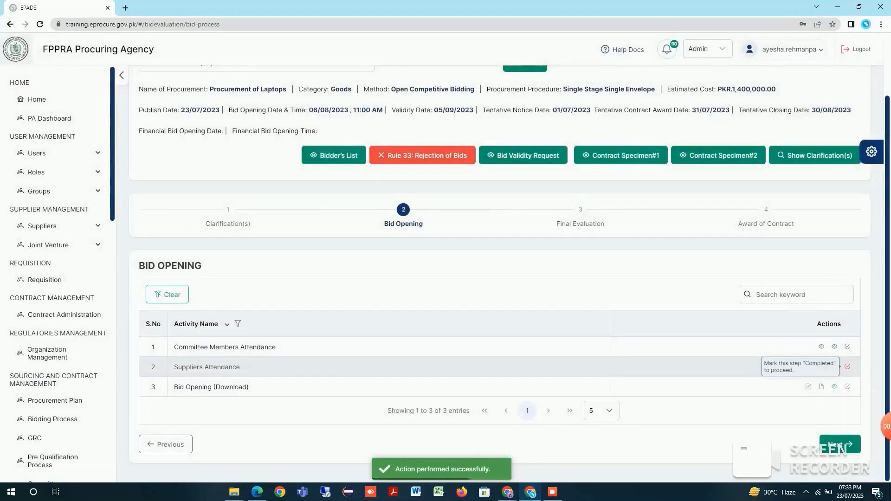
pyautogui.click(847, 366)
pyautogui.click(806, 417)
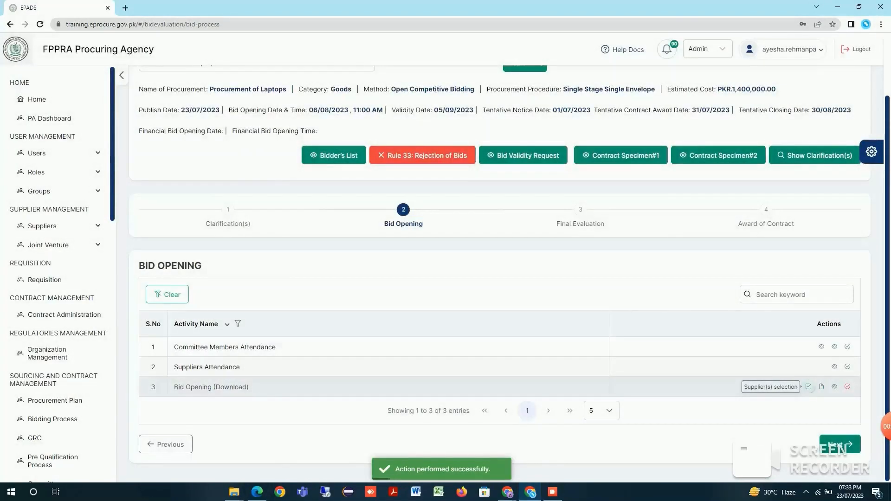
# In Bid Opening (Download), mark the original bid security as received and upload Bid Seurity.pdf with a Bid Security description
pyautogui.click(808, 387)
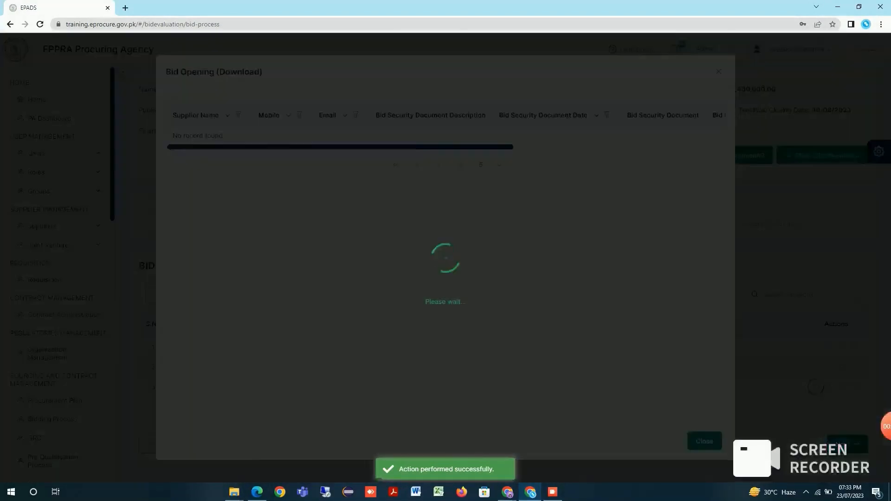
pyautogui.hscroll(10, 444, 139)
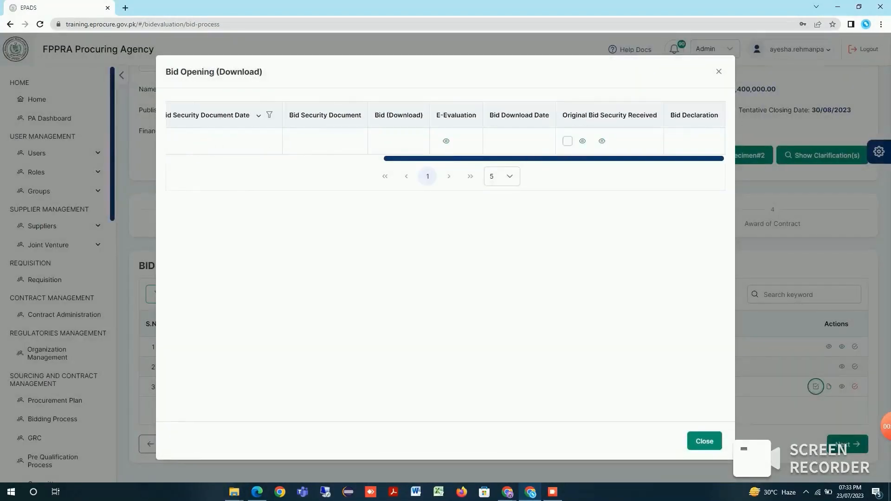
pyautogui.click(568, 141)
pyautogui.click(511, 240)
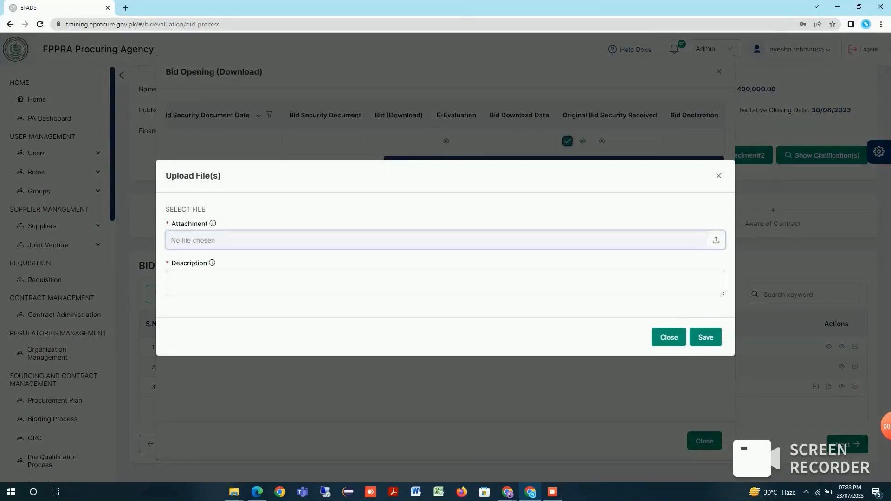
pyautogui.doubleClick(113, 67)
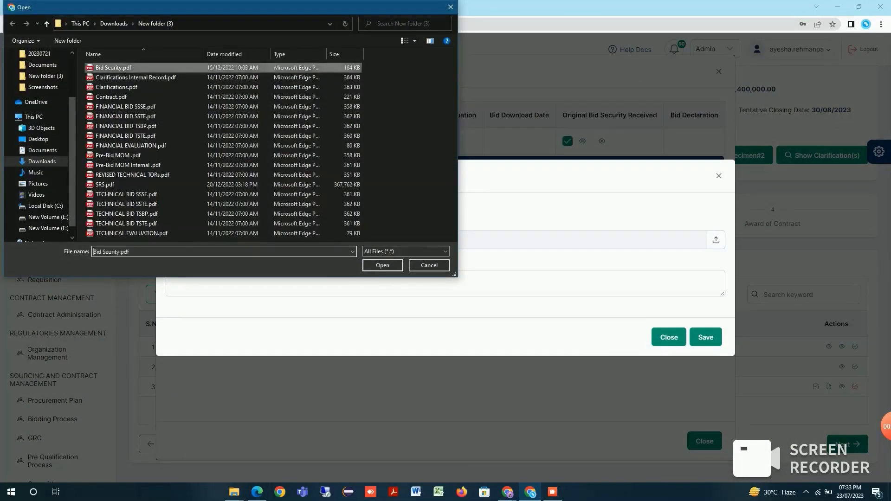
pyautogui.click(171, 280)
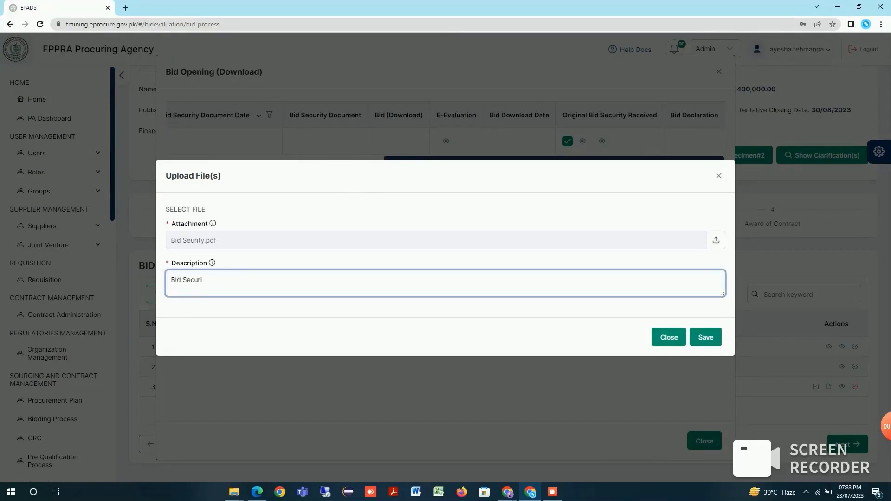
pyautogui.click(705, 337)
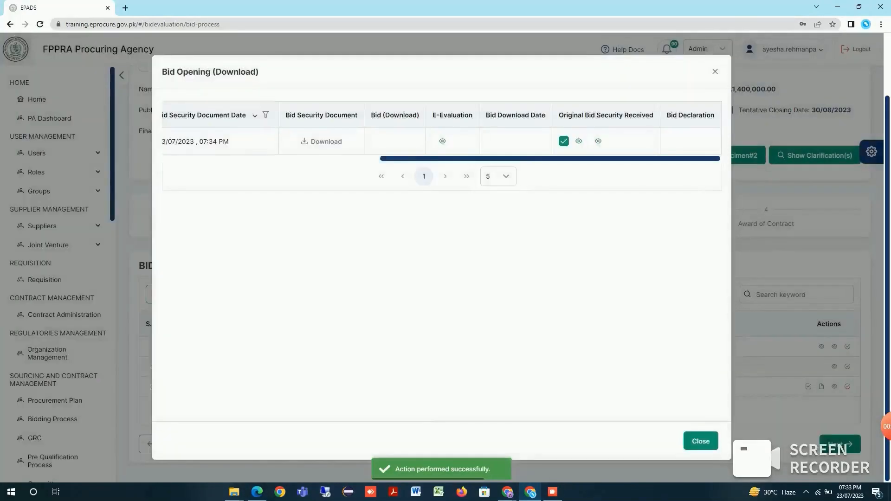
# Open the bid's e-evaluation, check the laptop's specifications and save a member score of 5 in Section IV: Price Schedule
pyautogui.click(442, 141)
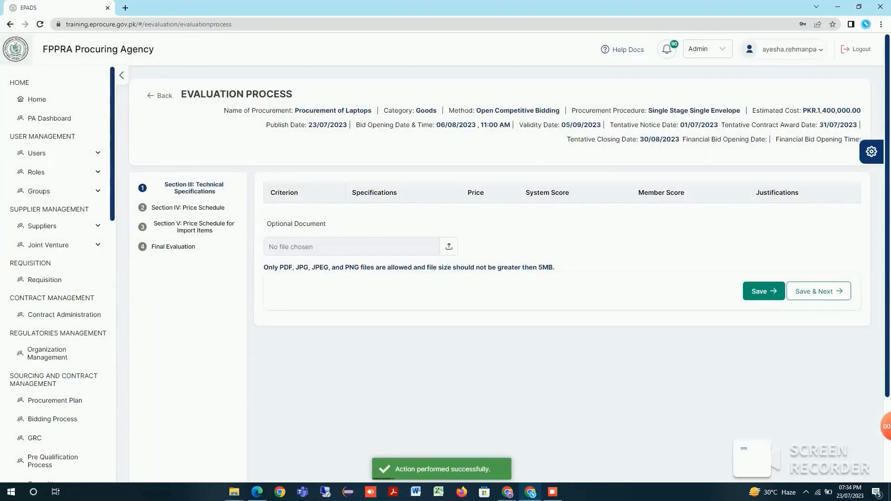
pyautogui.click(819, 291)
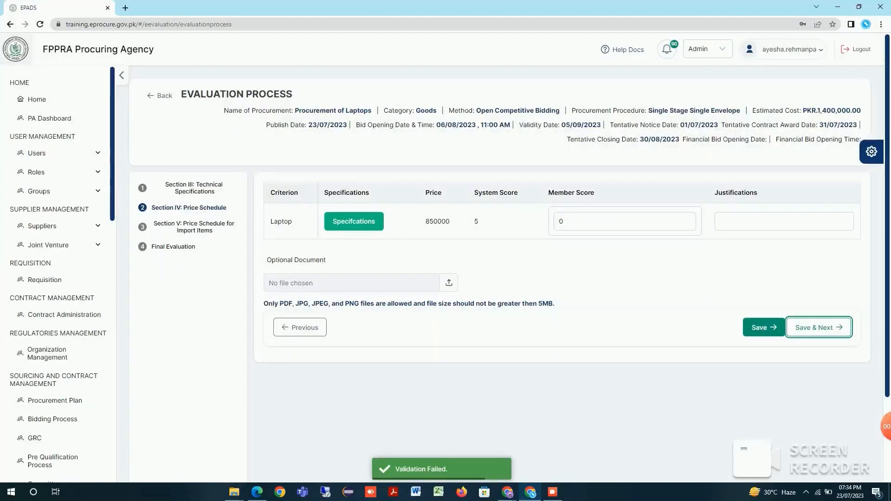
pyautogui.doubleClick(577, 221)
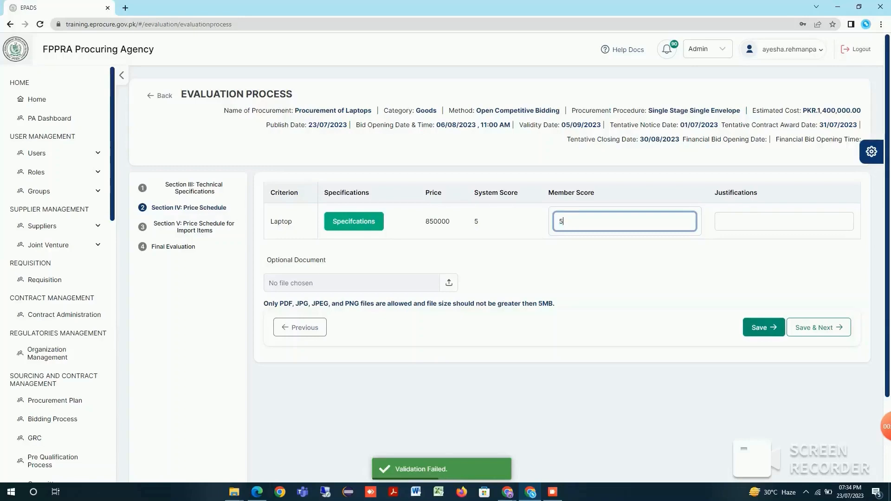
pyautogui.write('5')
pyautogui.click(354, 222)
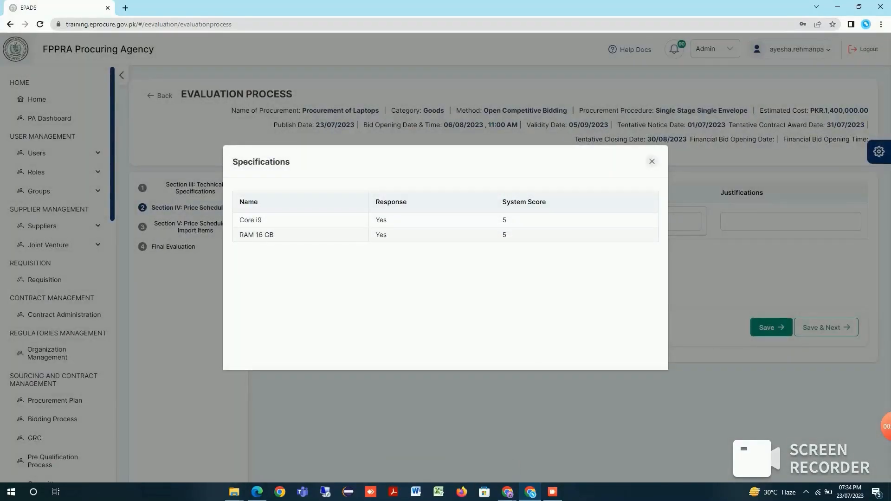
pyautogui.click(652, 161)
pyautogui.click(819, 327)
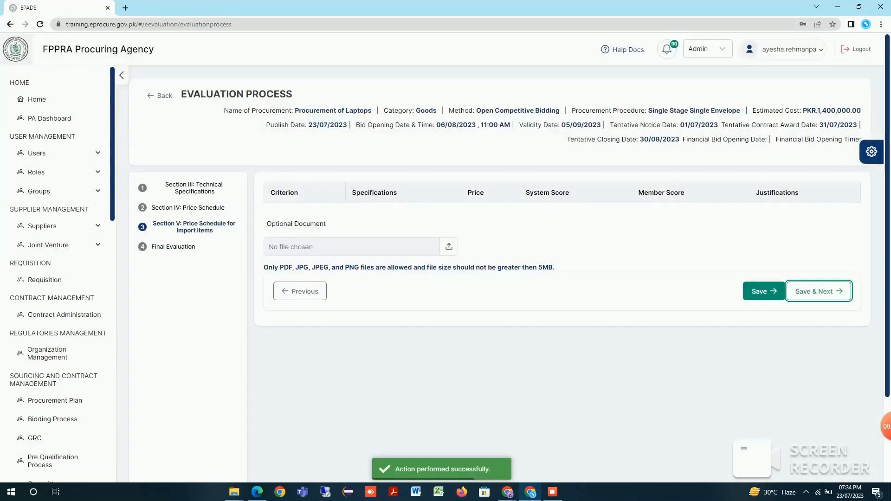
# In Final Evaluation, score government sector experience 12 and successful projects 10, and submit the evaluation with confirmation
pyautogui.click(818, 291)
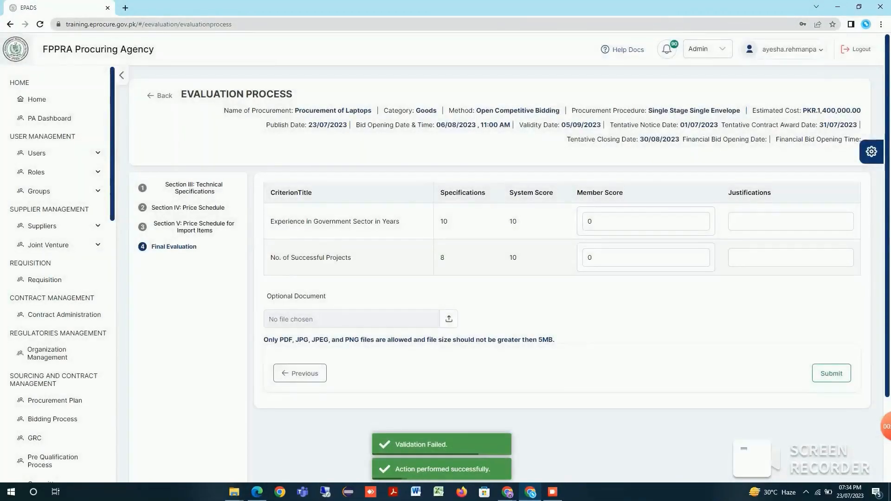
pyautogui.doubleClick(590, 221)
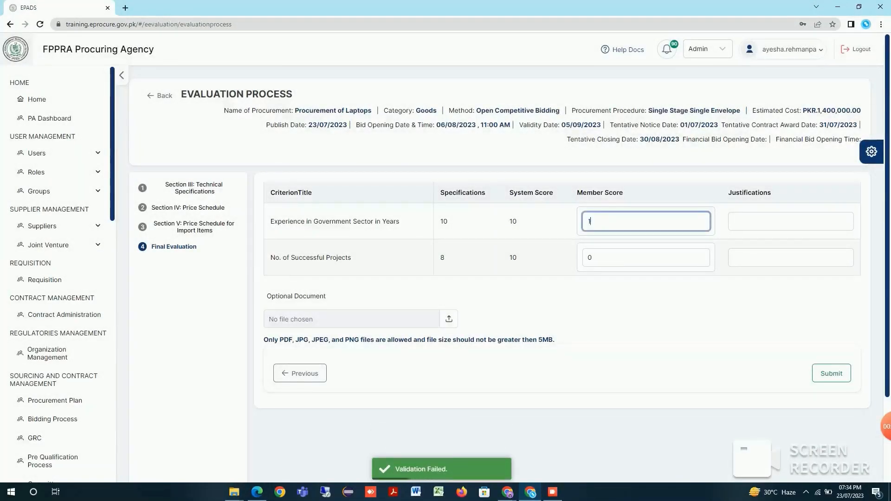
pyautogui.press('Tab')
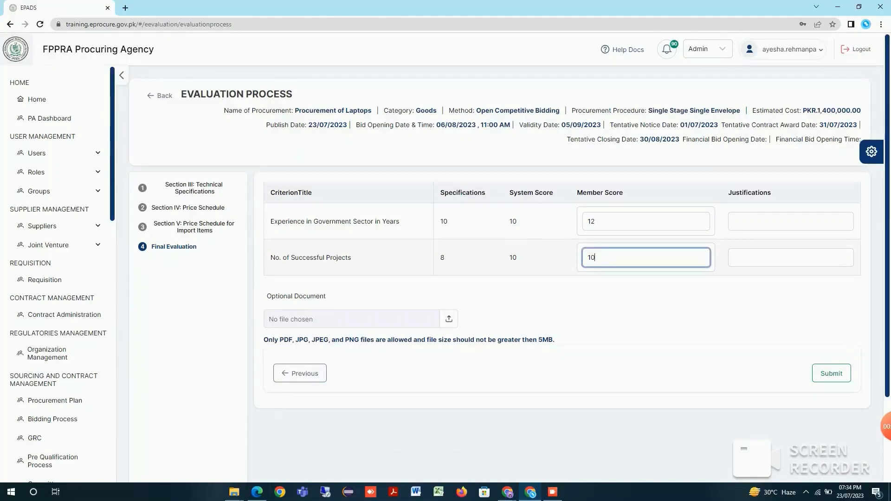
pyautogui.press('Tab')
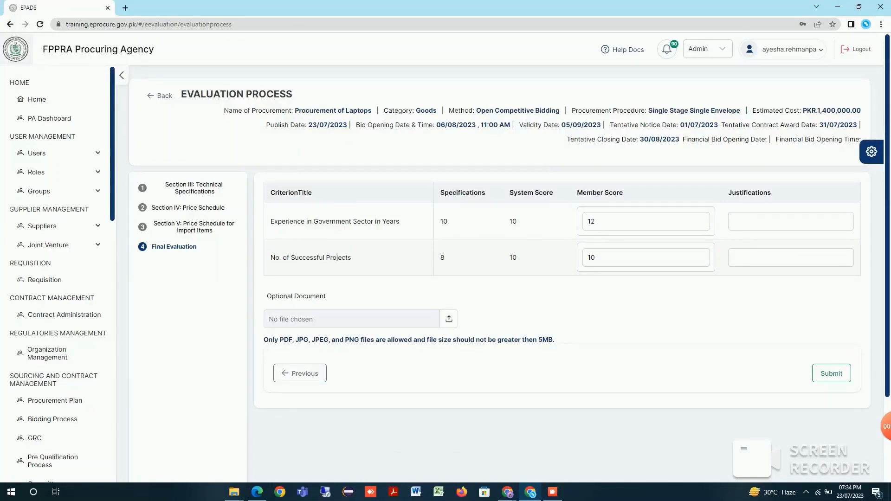
pyautogui.click(831, 373)
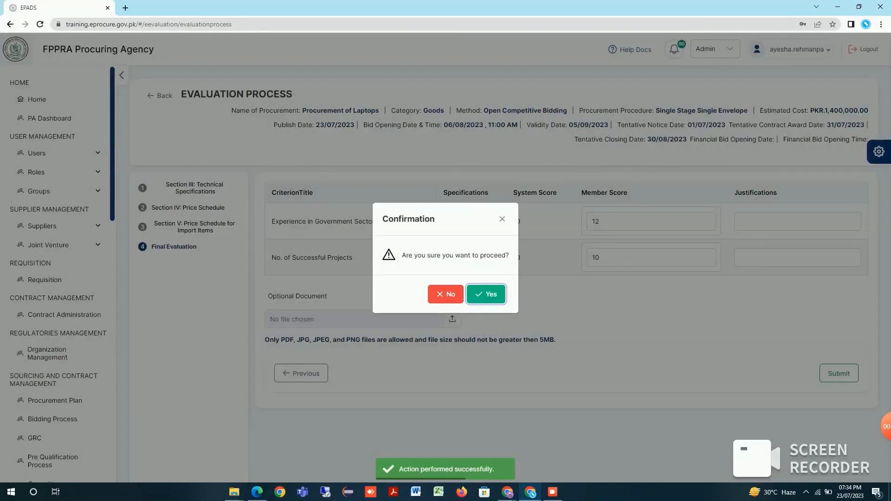
pyautogui.press('Return')
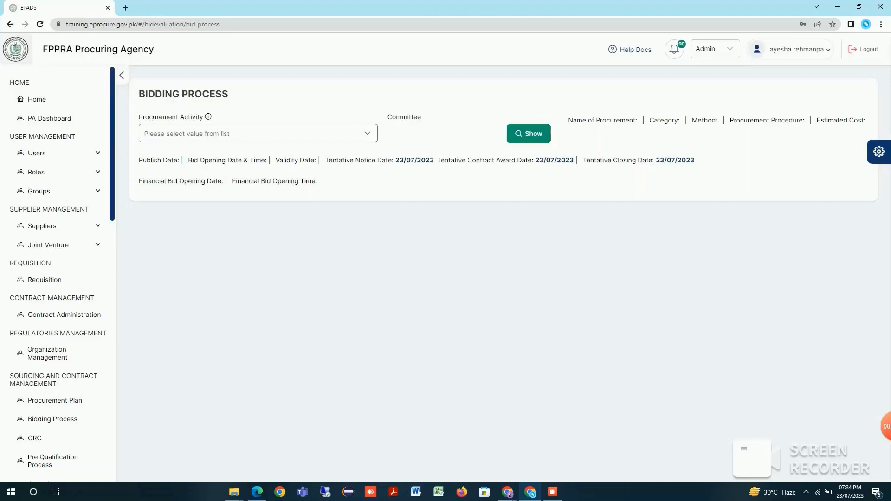
# Show the first Procurement of Laptops activity in the bidding process and mark Bid Opening (Download) as completed
pyautogui.click(369, 134)
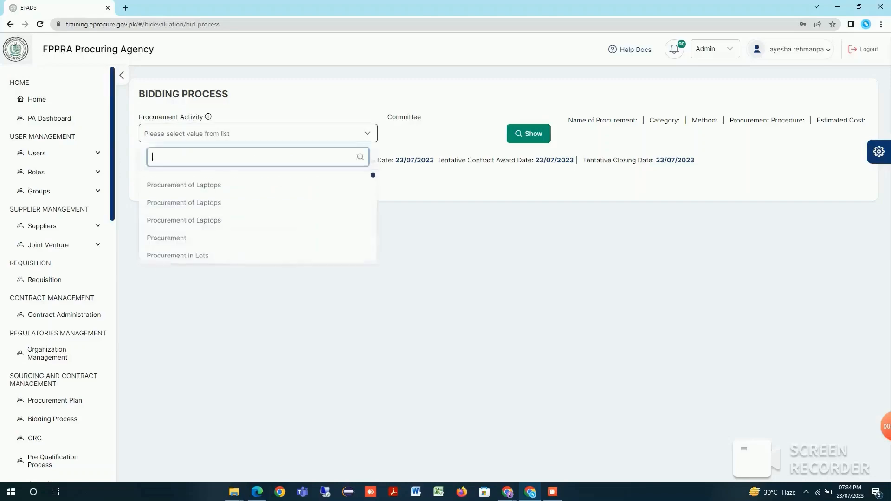
pyautogui.click(371, 185)
pyautogui.click(529, 134)
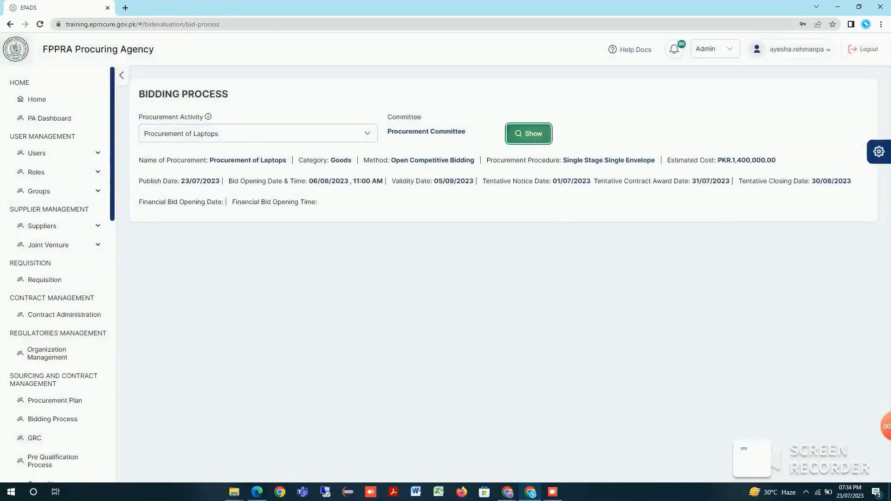
pyautogui.scroll(-1, 501, 269)
pyautogui.scroll(-2, 848, 387)
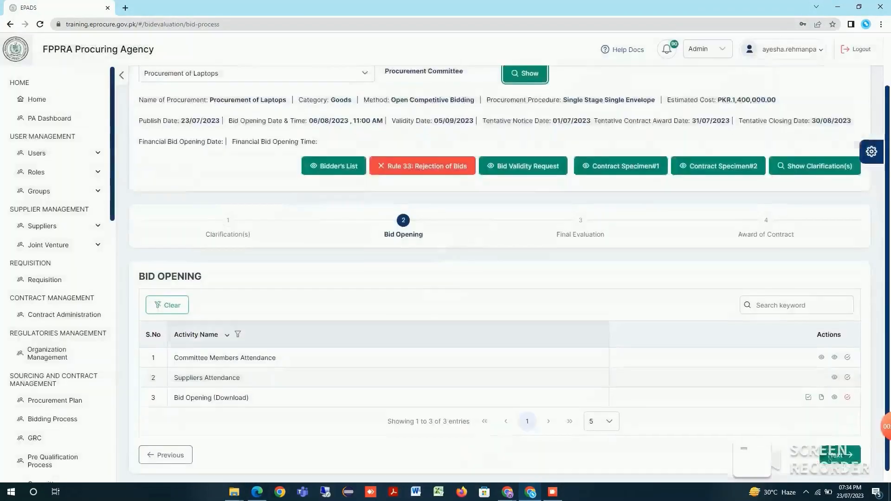
pyautogui.click(847, 387)
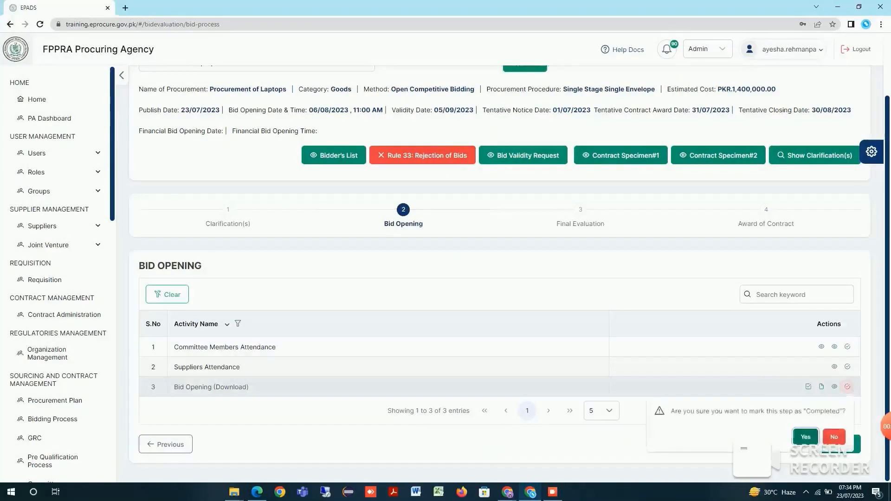
pyautogui.click(805, 437)
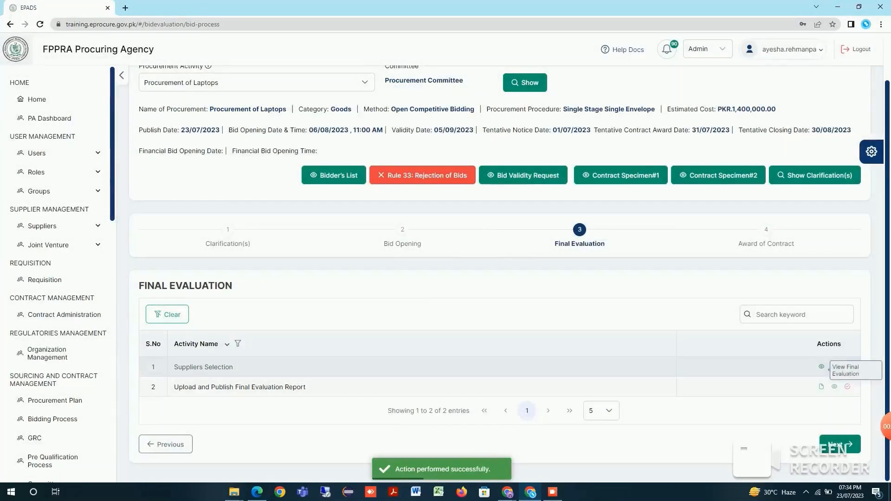
# Open the final evaluation from Suppliers Selection, review the Final Evaluation Report and close it
pyautogui.click(821, 367)
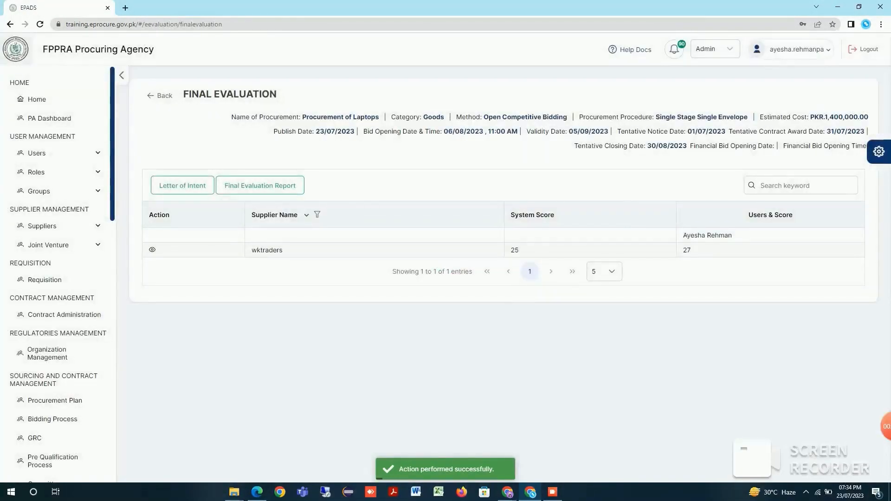
pyautogui.click(260, 186)
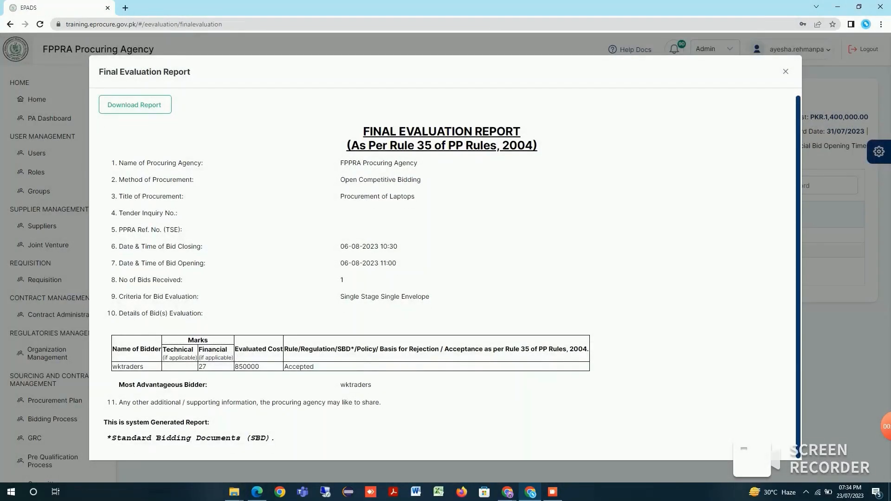
pyautogui.scroll(1, 446, 274)
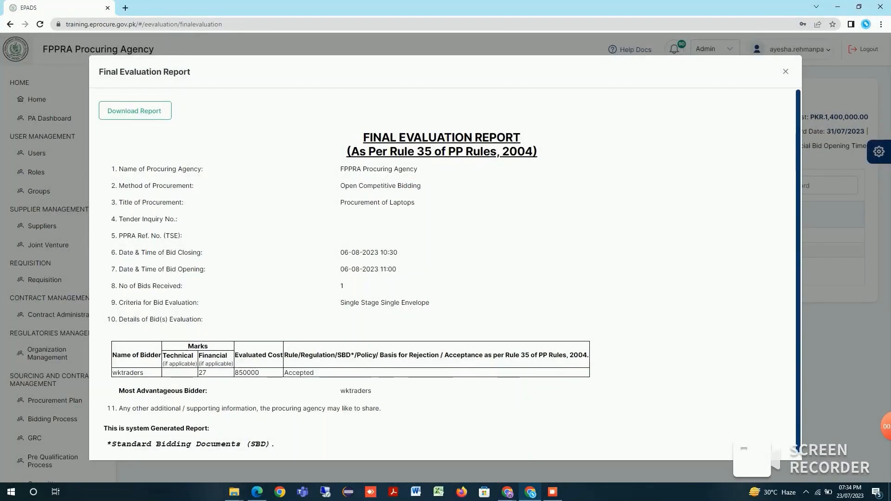
pyautogui.click(785, 72)
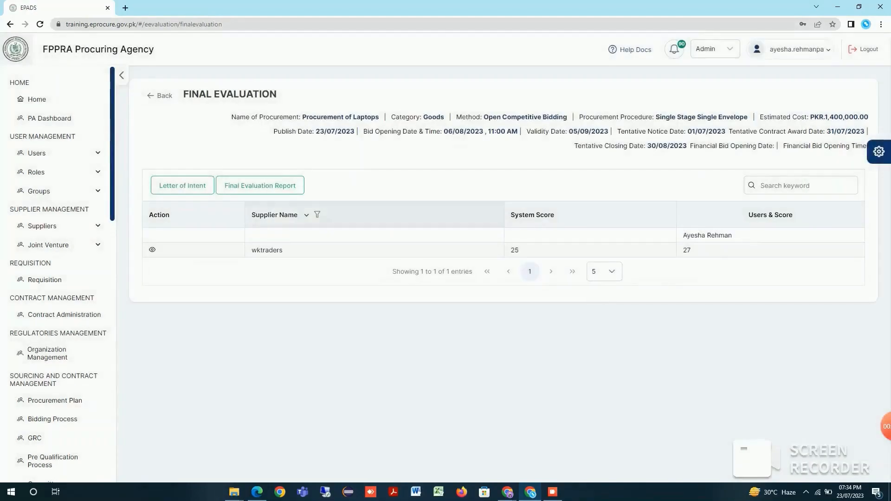
# Create a Letter of Intent with supplier response date 31-07-2023 and the text LOI, and save and send it
pyautogui.click(182, 185)
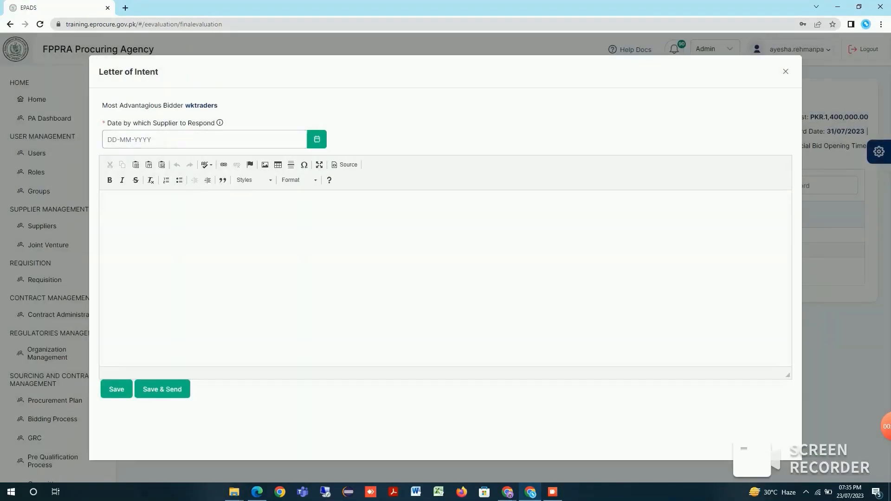
pyautogui.click(317, 140)
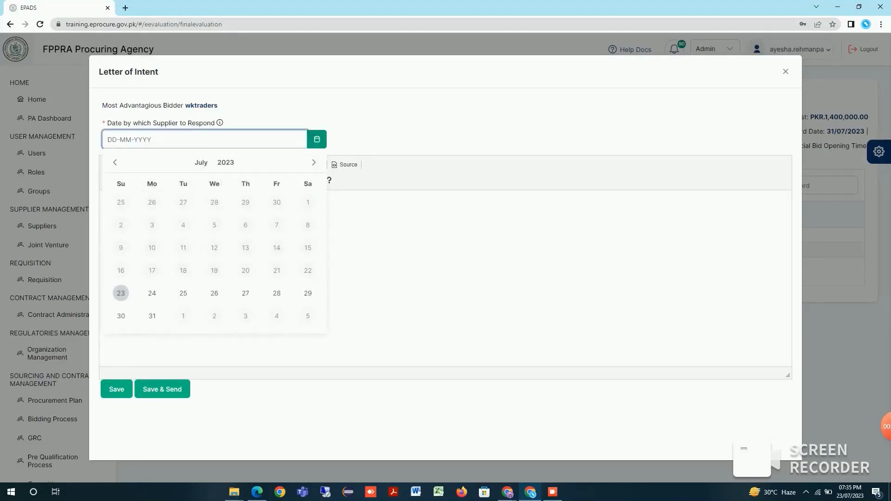
pyautogui.click(151, 316)
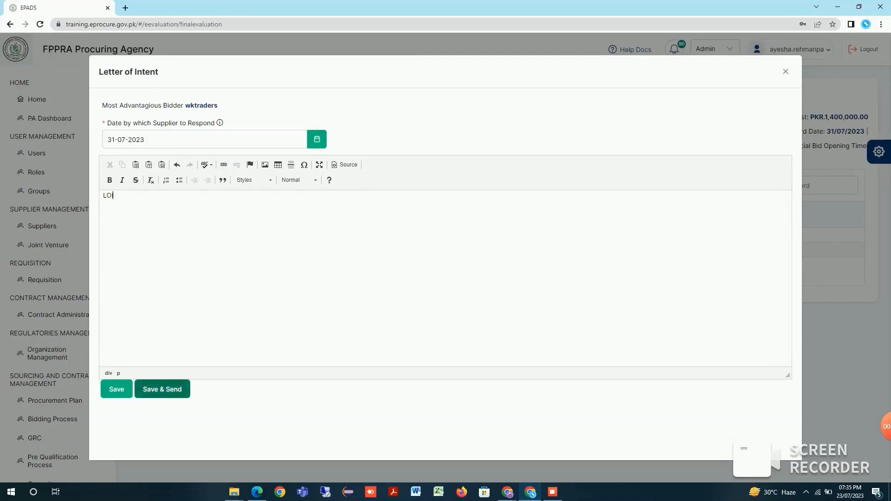
pyautogui.click(162, 388)
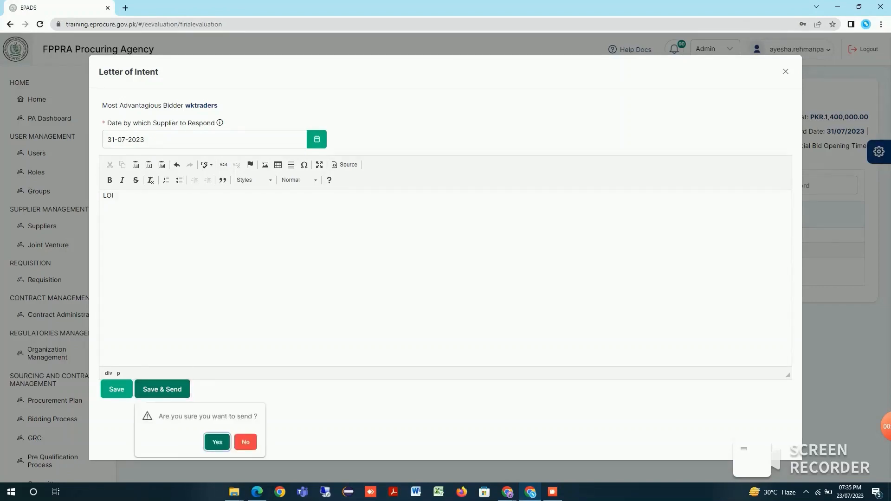
pyautogui.click(217, 442)
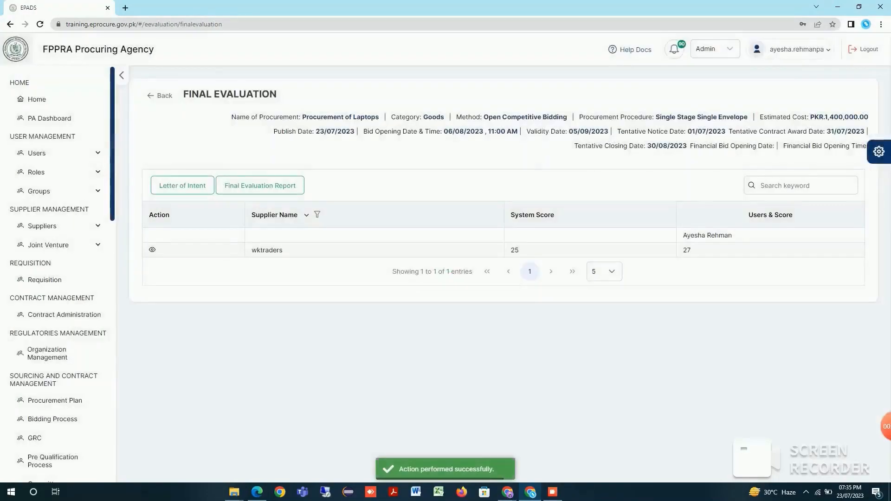
# Review the evaluation detail of wktraders and mark this supplier as the Most Advantageous Bidder in Suppliers Selection
pyautogui.moveTo(885, 426)
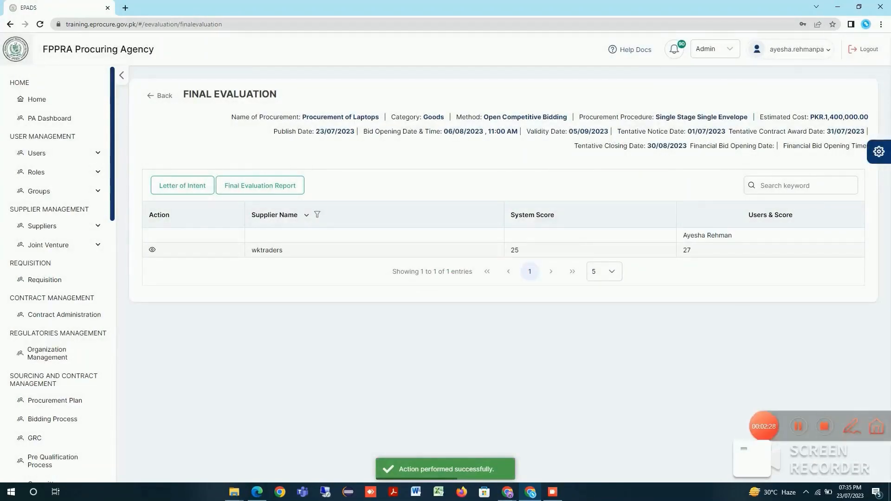
pyautogui.click(152, 250)
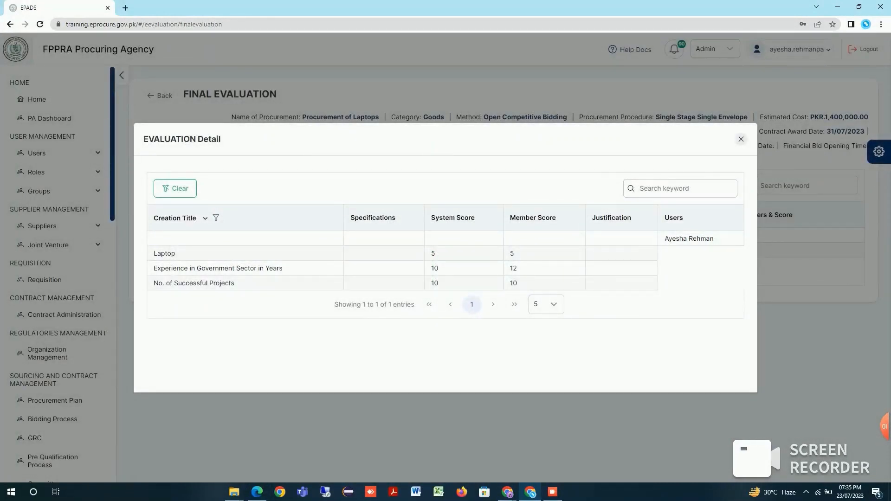
pyautogui.moveTo(885, 426)
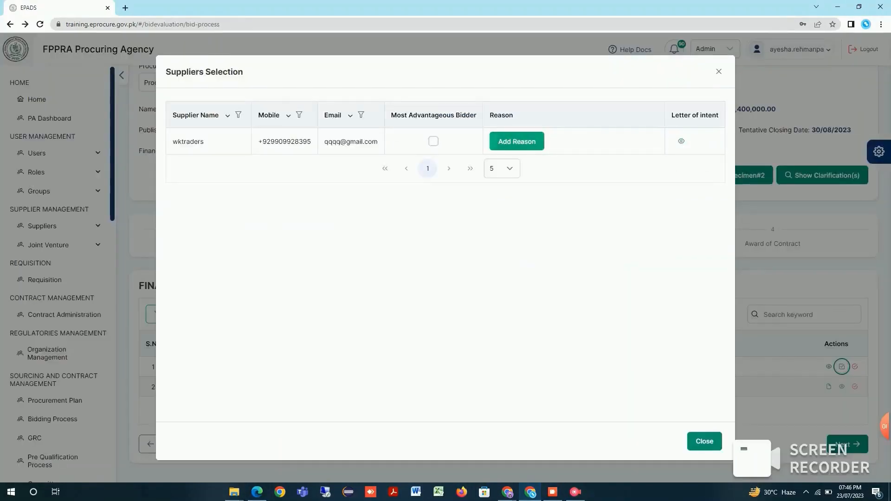
pyautogui.click(433, 141)
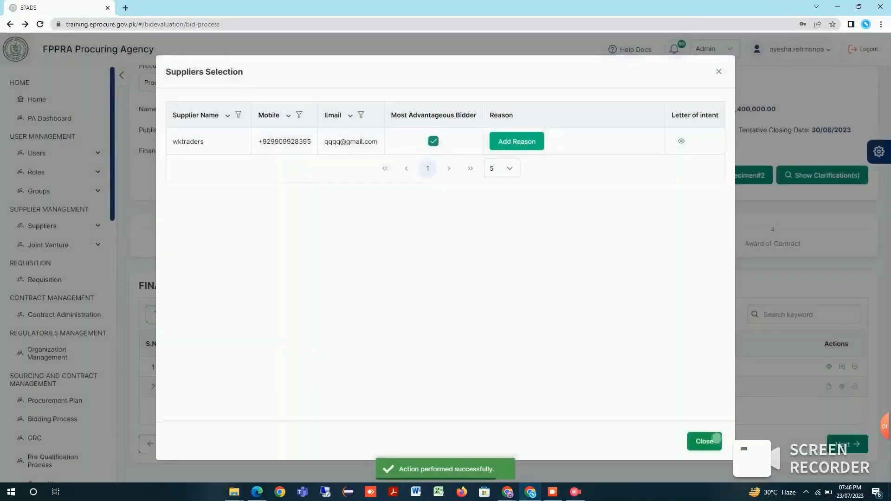
# Close the Suppliers Selection window and mark the Suppliers Selection activity as completed
pyautogui.click(704, 441)
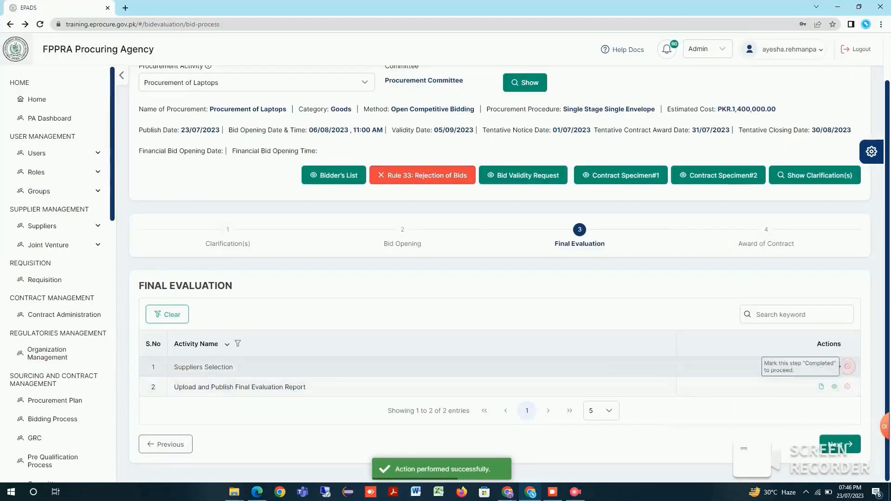
pyautogui.click(847, 366)
pyautogui.click(806, 417)
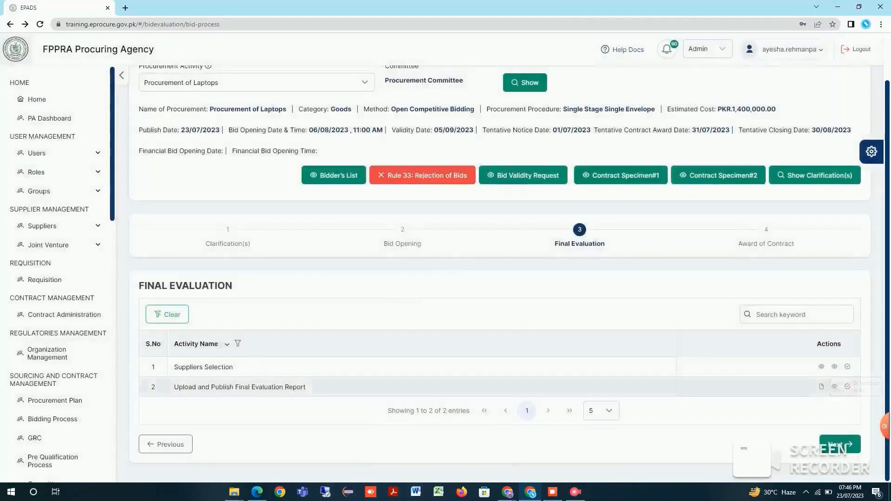
# Open the Final Evaluation Report for the laptop procurement and try to attach it with its reference fields left blank
pyautogui.click(829, 386)
pyautogui.click(660, 118)
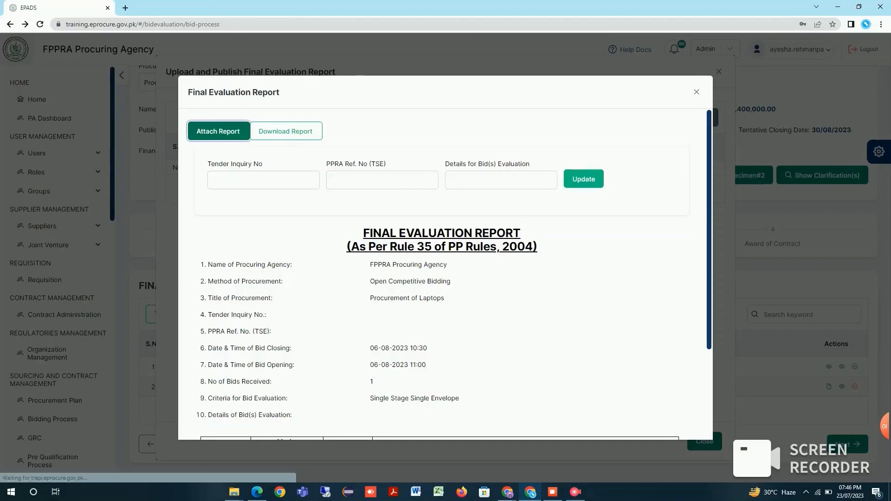
pyautogui.click(218, 131)
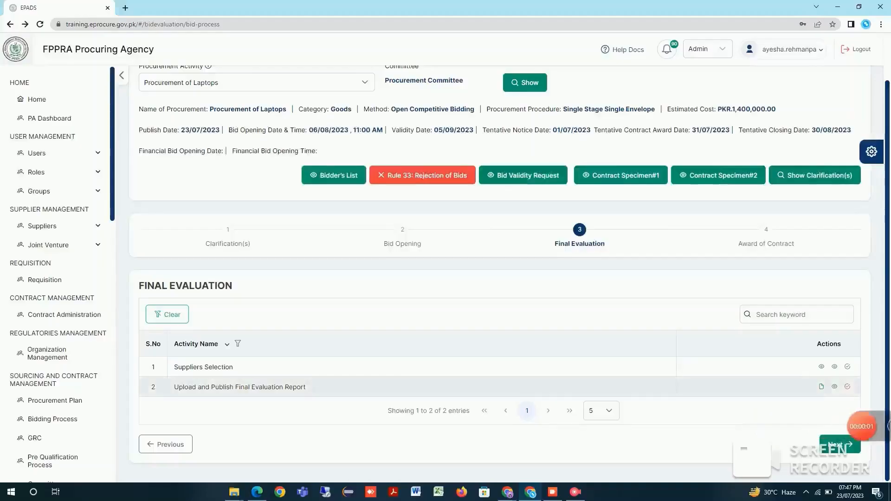
# Update the Final Evaluation Report with Tender Inquiry No 4986532, PPRA Ref. No TSE-541312 and Details for Bid(s) Evaluation 56468, and attach it
pyautogui.click(821, 386)
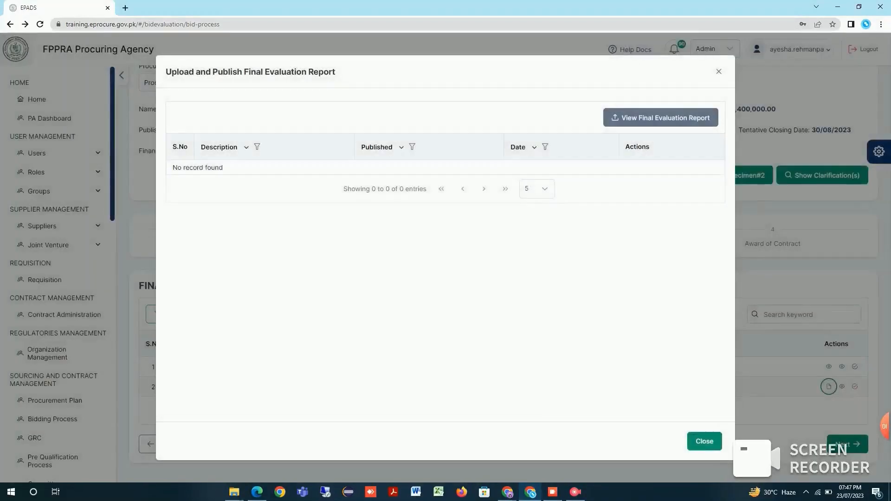
pyautogui.click(696, 118)
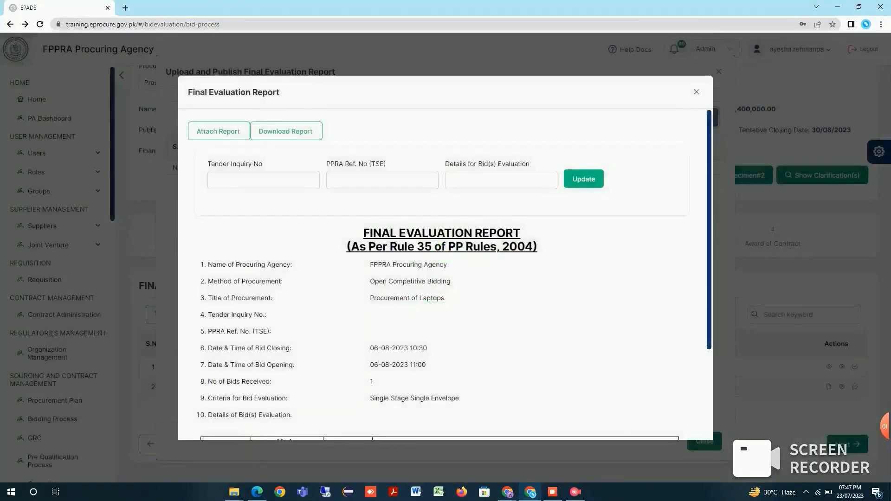
pyautogui.click(237, 180)
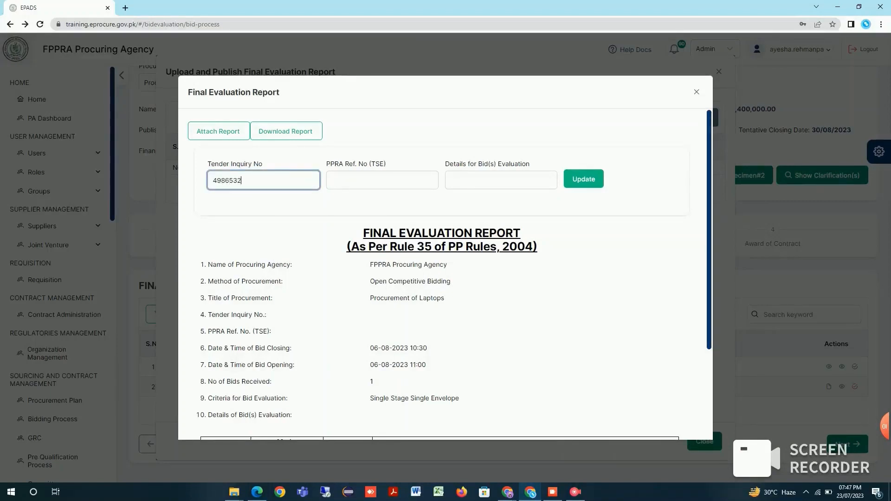
pyautogui.click(366, 180)
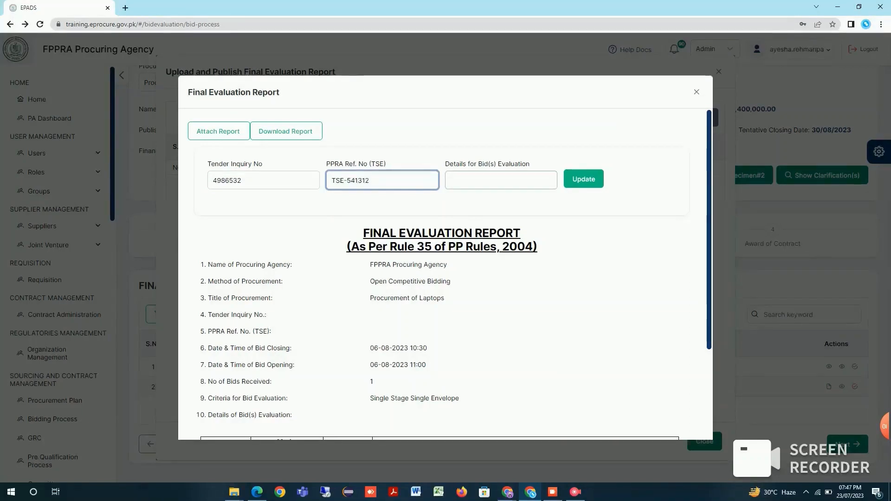
pyautogui.click(487, 180)
pyautogui.write('56468')
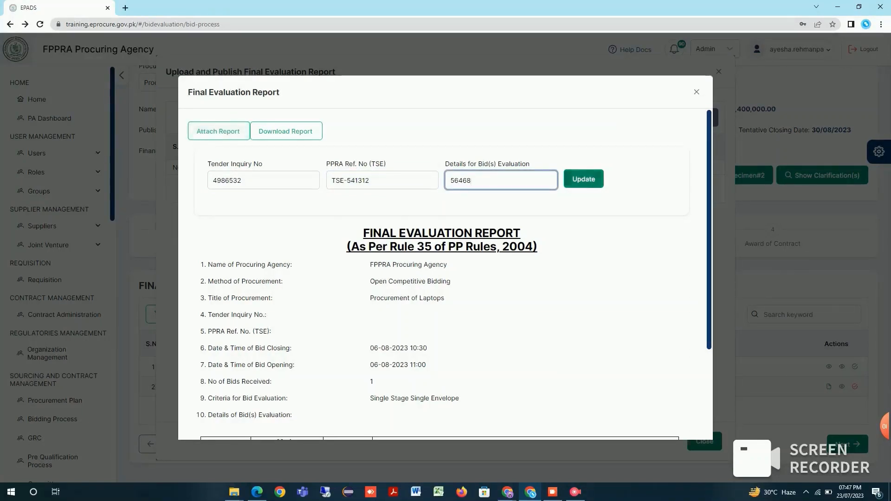
pyautogui.click(583, 180)
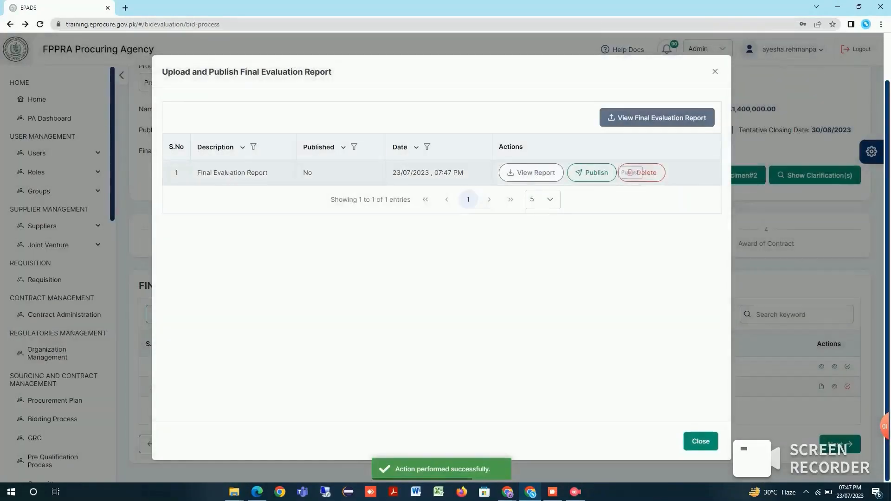
# Publish the attached Final Evaluation Report and mark Upload and Publish Final Evaluation Report as completed
pyautogui.click(596, 173)
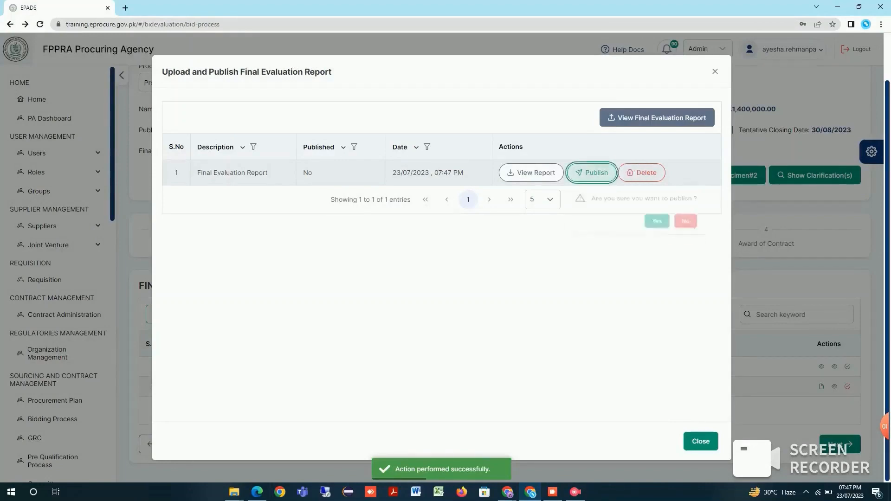
pyautogui.click(657, 226)
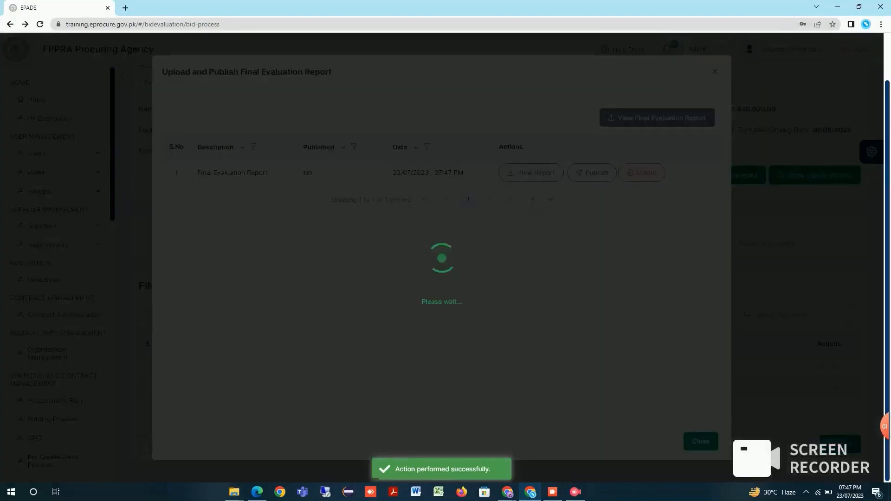
pyautogui.click(700, 442)
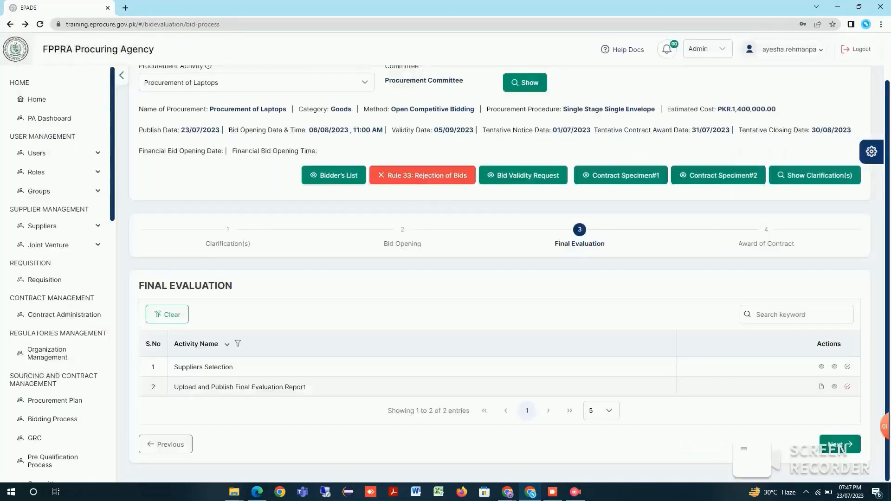
pyautogui.click(847, 386)
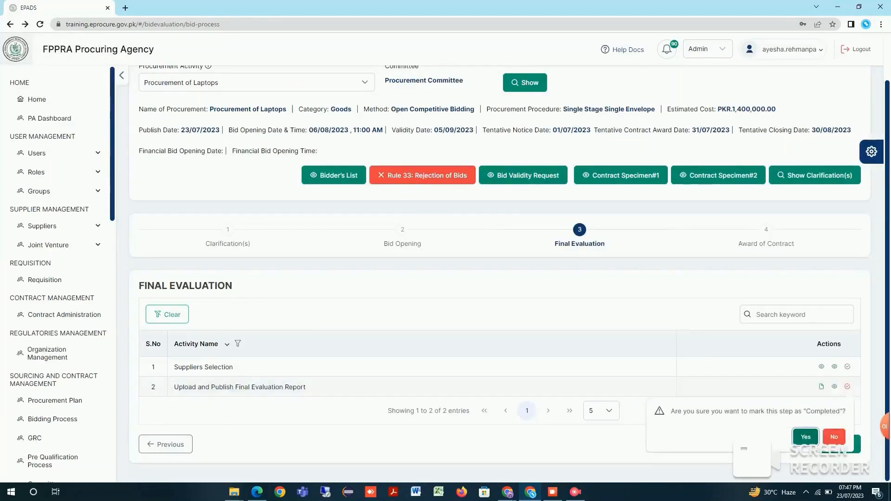
pyautogui.click(806, 436)
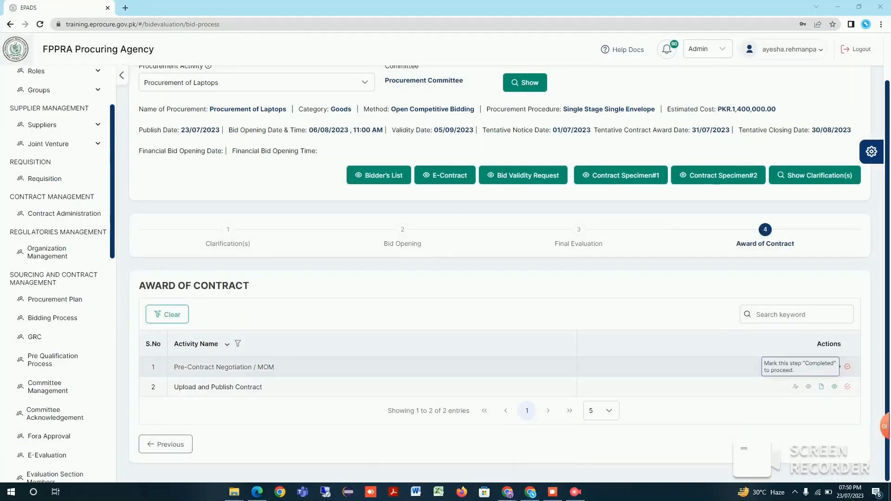
# Mark Pre-Contract Negotiation / MOM as completed and award the EContract to supplier wktraders under Upload and Publish Contract
pyautogui.click(847, 366)
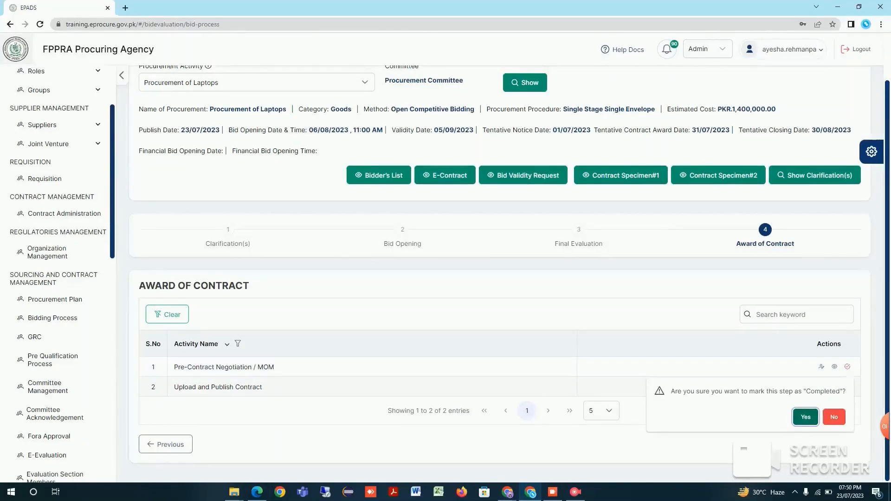
pyautogui.click(806, 417)
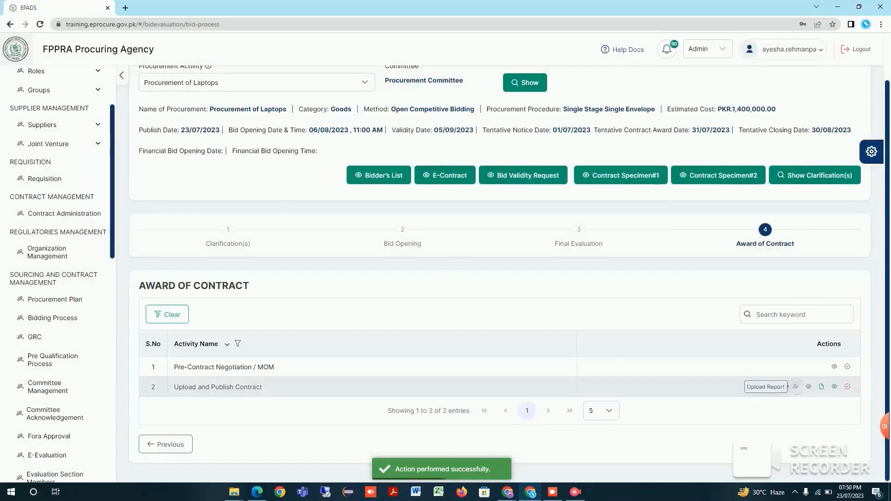
pyautogui.click(795, 386)
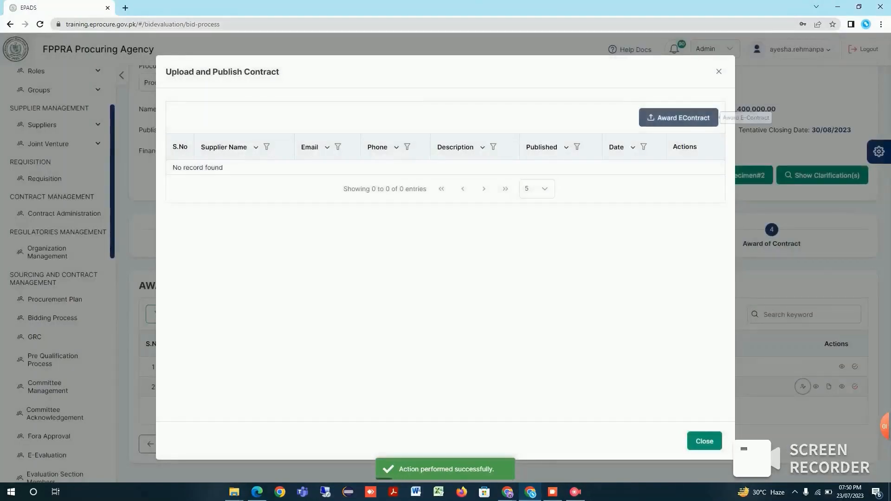
pyautogui.click(678, 118)
pyautogui.click(445, 261)
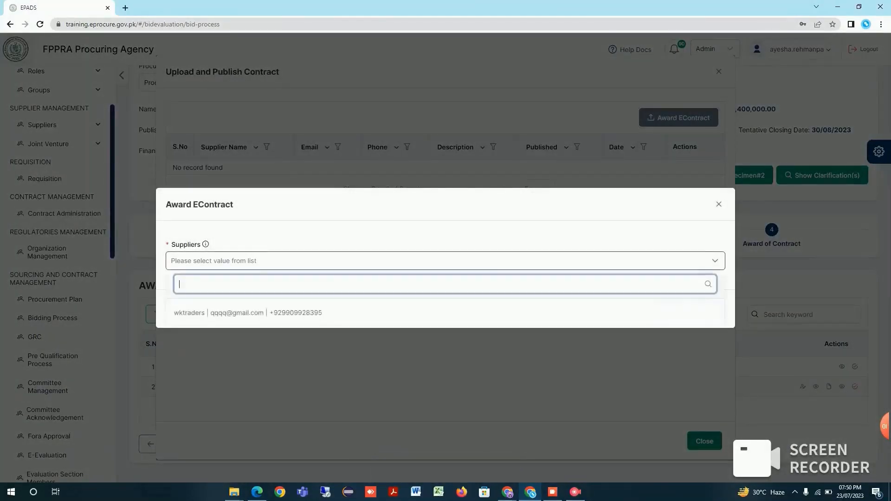
pyautogui.click(445, 311)
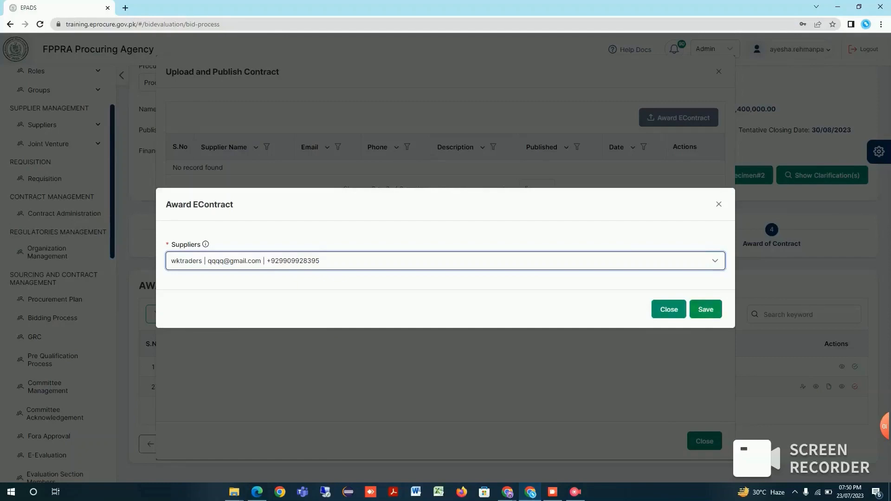
pyautogui.click(705, 309)
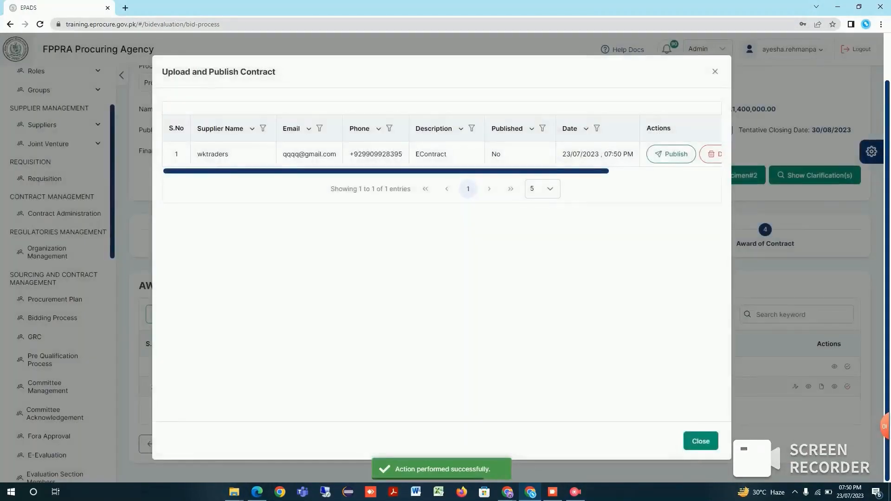
# Review the E-Contract Report for wktraders through to its end, close it and publish the EContract
pyautogui.hscroll(3, 446, 154)
pyautogui.click(682, 154)
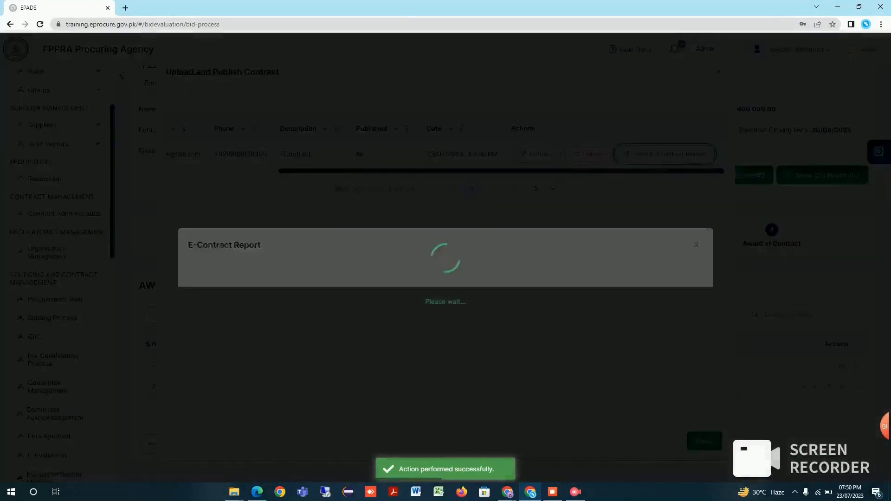
pyautogui.scroll(-10, 446, 273)
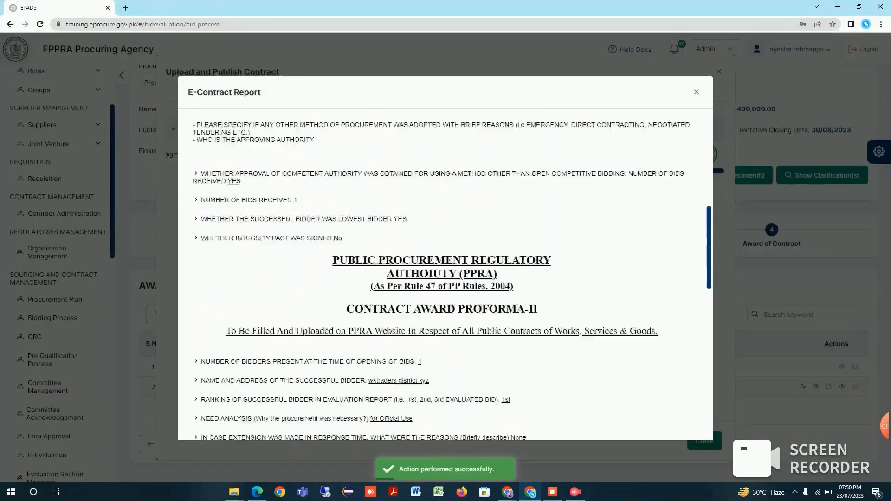
pyautogui.scroll(-12, 446, 274)
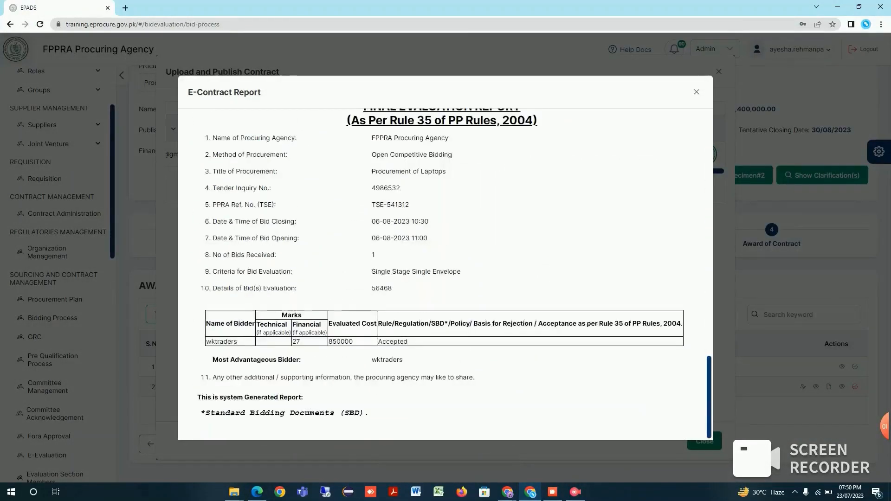
pyautogui.click(696, 92)
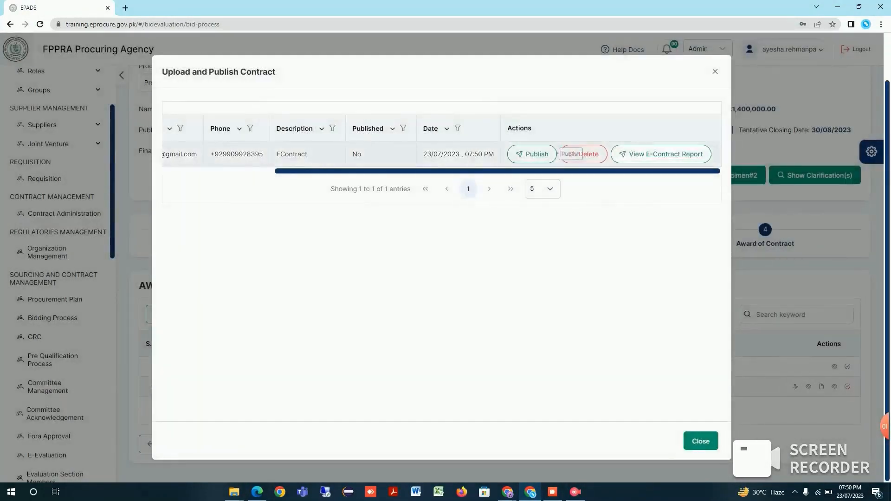
pyautogui.click(533, 153)
pyautogui.click(597, 207)
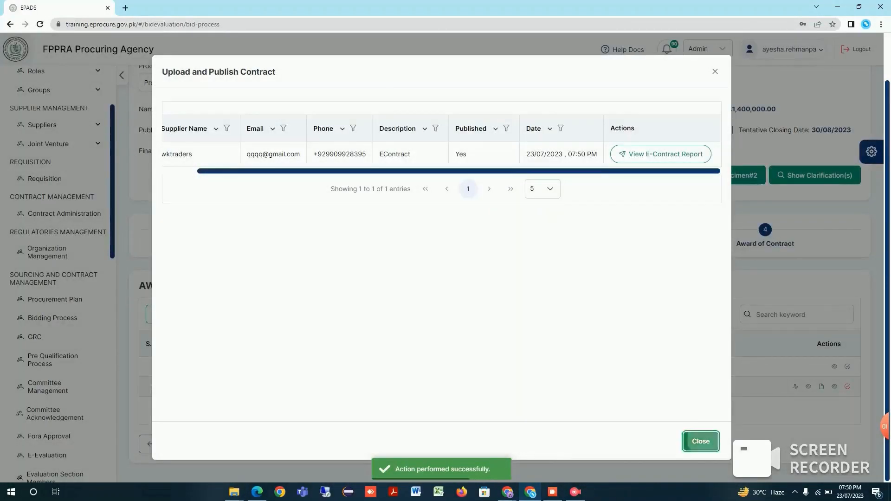
# Close the contract window and mark Upload and Publish Contract as completed in Award of Contract
pyautogui.click(701, 441)
pyautogui.click(847, 386)
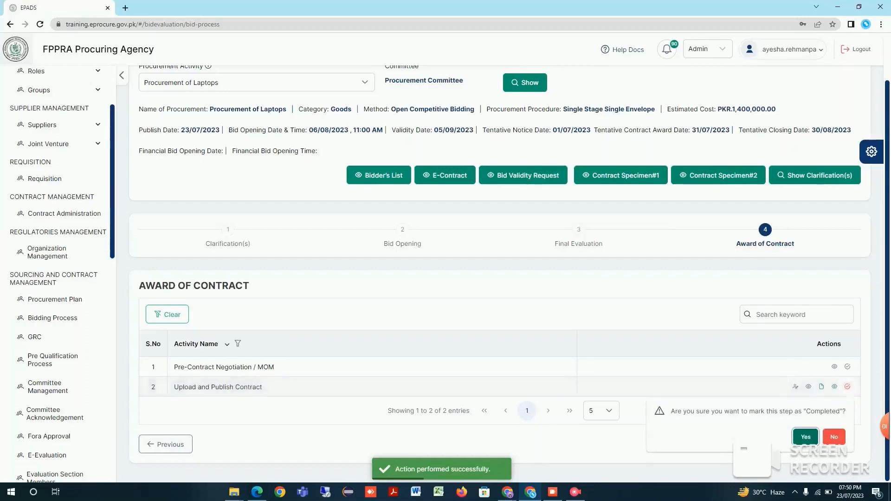
pyautogui.click(805, 437)
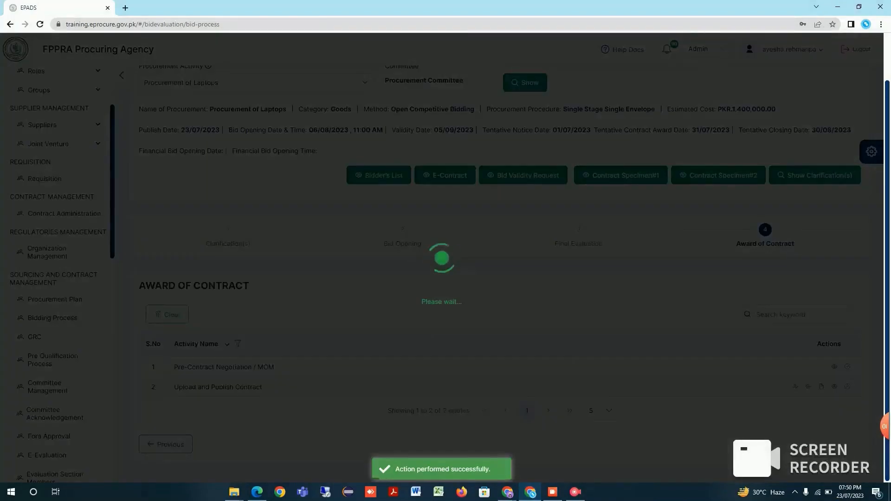